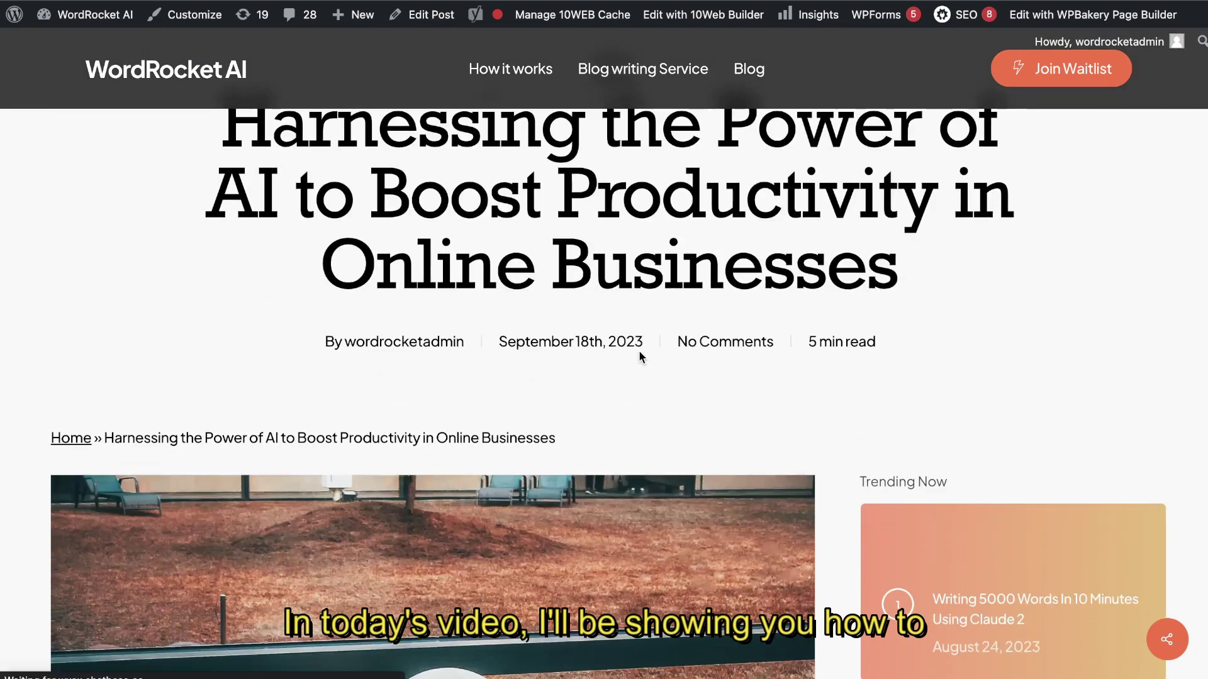
Review the published blog post on AI productivity in online businesses, from its title and table of contents through its formatted sections
{"action": "scroll", "coordinate": [639, 352], "scroll_direction": "down", "scroll_amount": 3}
{"action": "scroll", "coordinate": [639, 353], "scroll_direction": "down", "scroll_amount": 2}
{"action": "scroll", "coordinate": [639, 357], "scroll_direction": "up", "scroll_amount": 2}
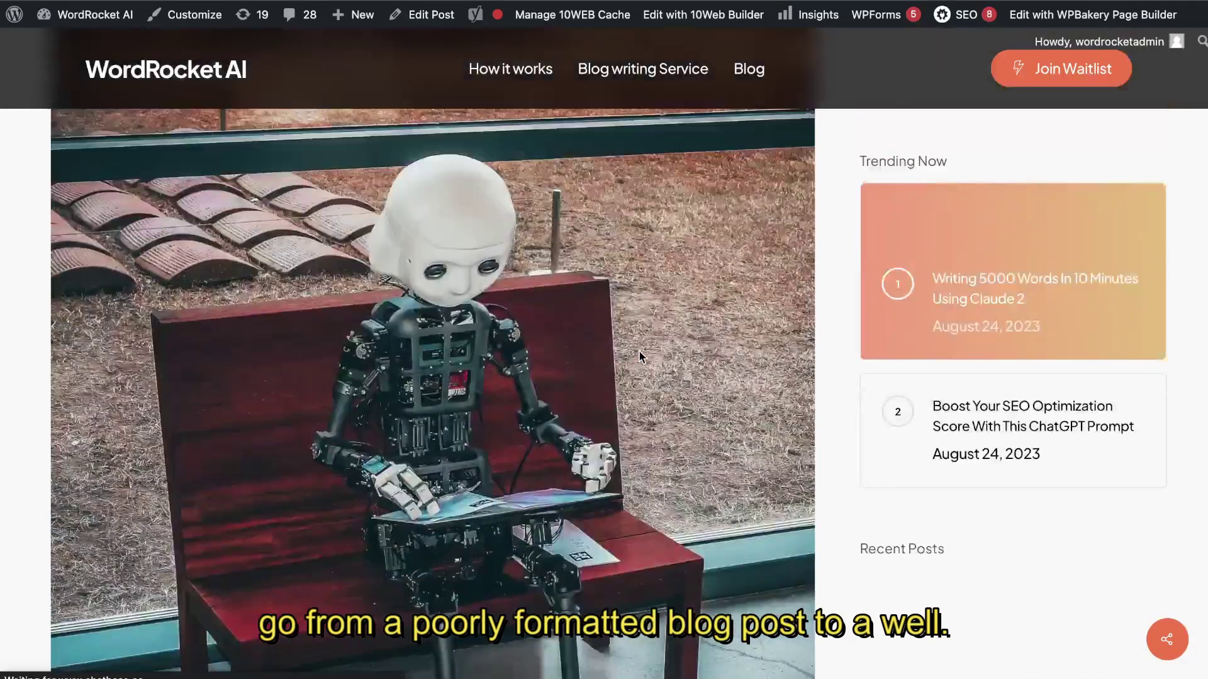
{"action": "scroll", "coordinate": [639, 356], "scroll_direction": "down", "scroll_amount": 7}
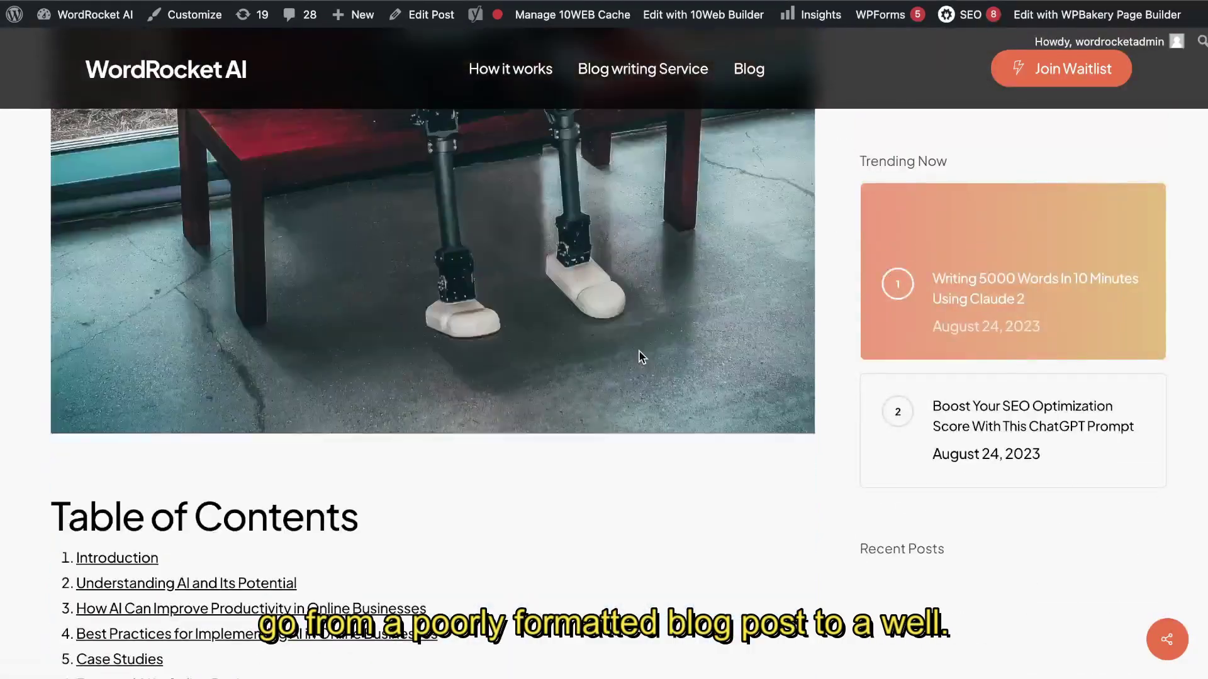
{"action": "scroll", "coordinate": [639, 356], "scroll_direction": "down", "scroll_amount": 4}
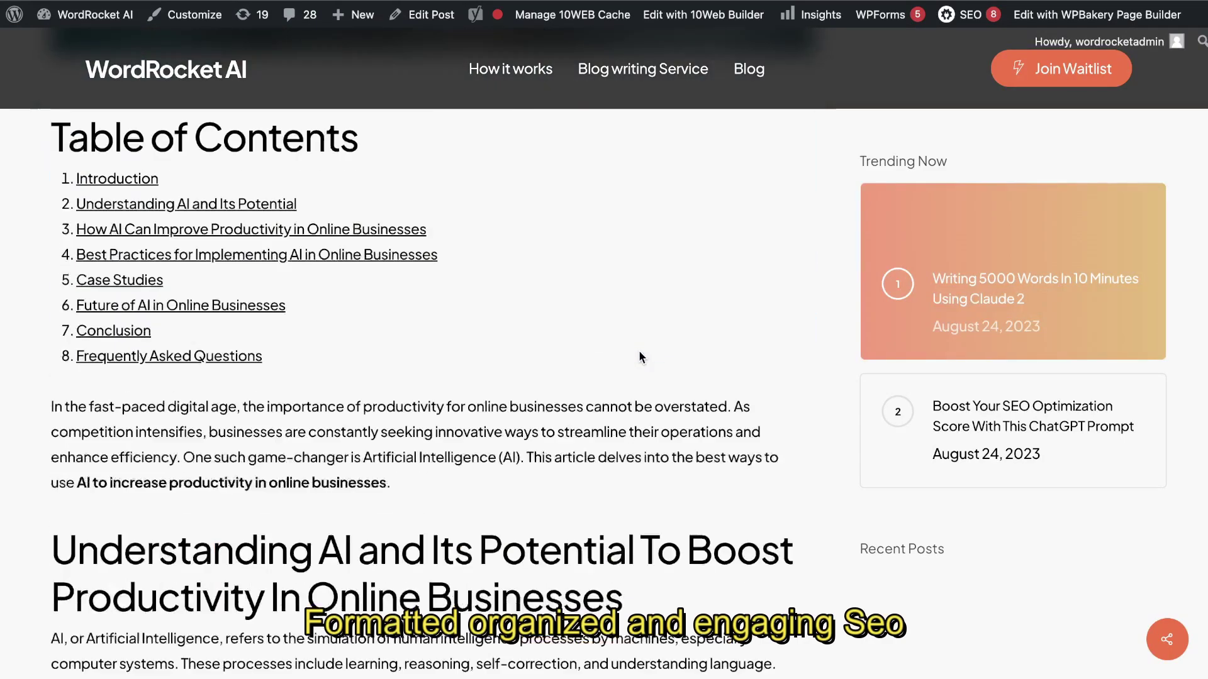
{"action": "scroll", "coordinate": [639, 354], "scroll_direction": "down", "scroll_amount": 5}
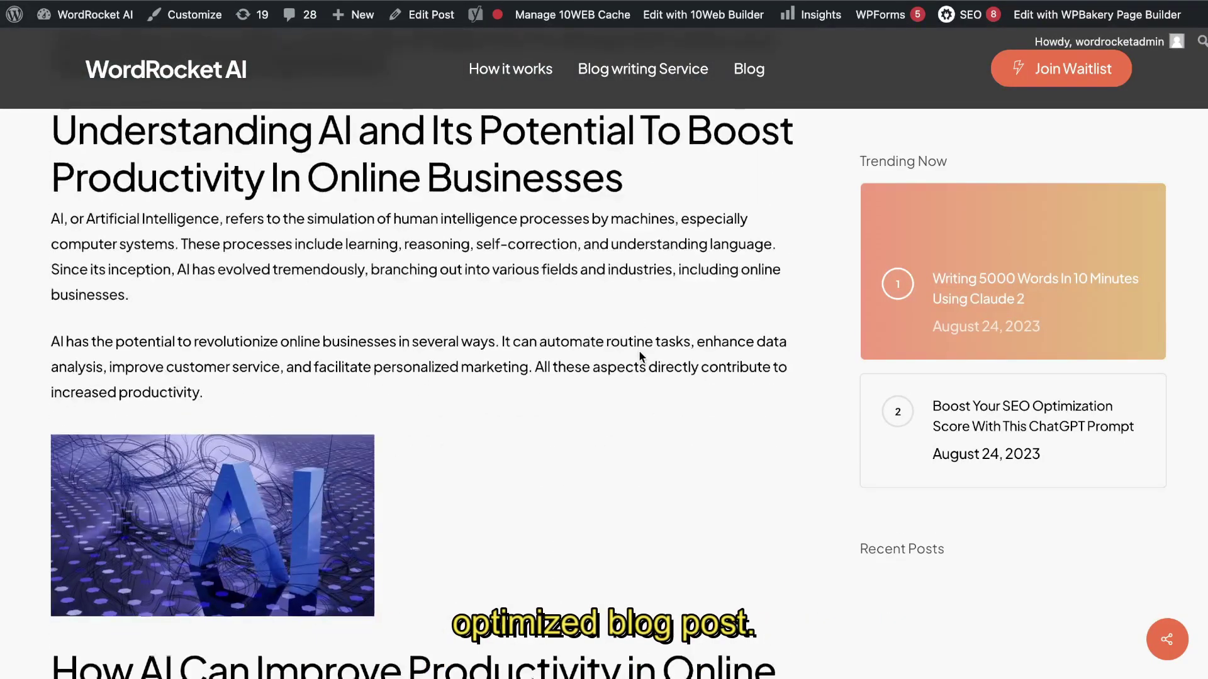
{"action": "scroll", "coordinate": [639, 353], "scroll_direction": "down", "scroll_amount": 3}
{"action": "scroll", "coordinate": [639, 354], "scroll_direction": "down", "scroll_amount": 7}
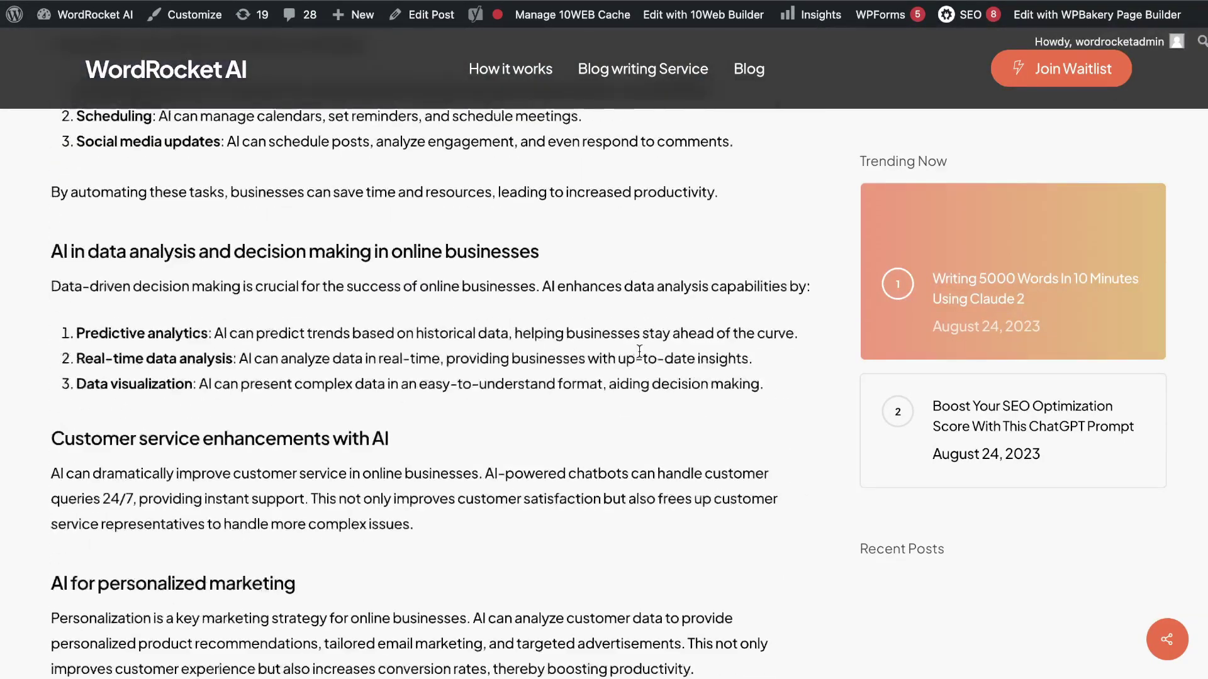
{"action": "scroll", "coordinate": [639, 353], "scroll_direction": "down", "scroll_amount": 12}
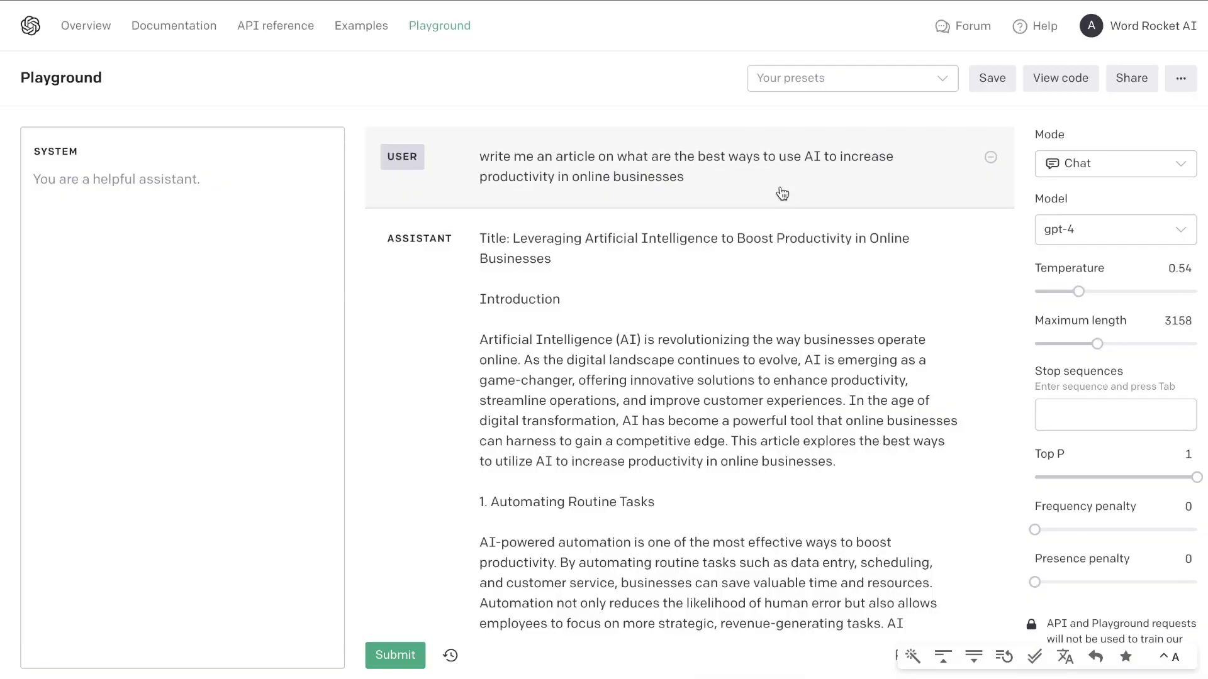
In the OpenAI Playground, compare the plain-prompt article with the conversation that uses an expert blog post writer system message
{"action": "scroll", "coordinate": [783, 193], "scroll_direction": "down", "scroll_amount": 2}
{"action": "scroll", "coordinate": [783, 193], "scroll_direction": "down", "scroll_amount": 7}
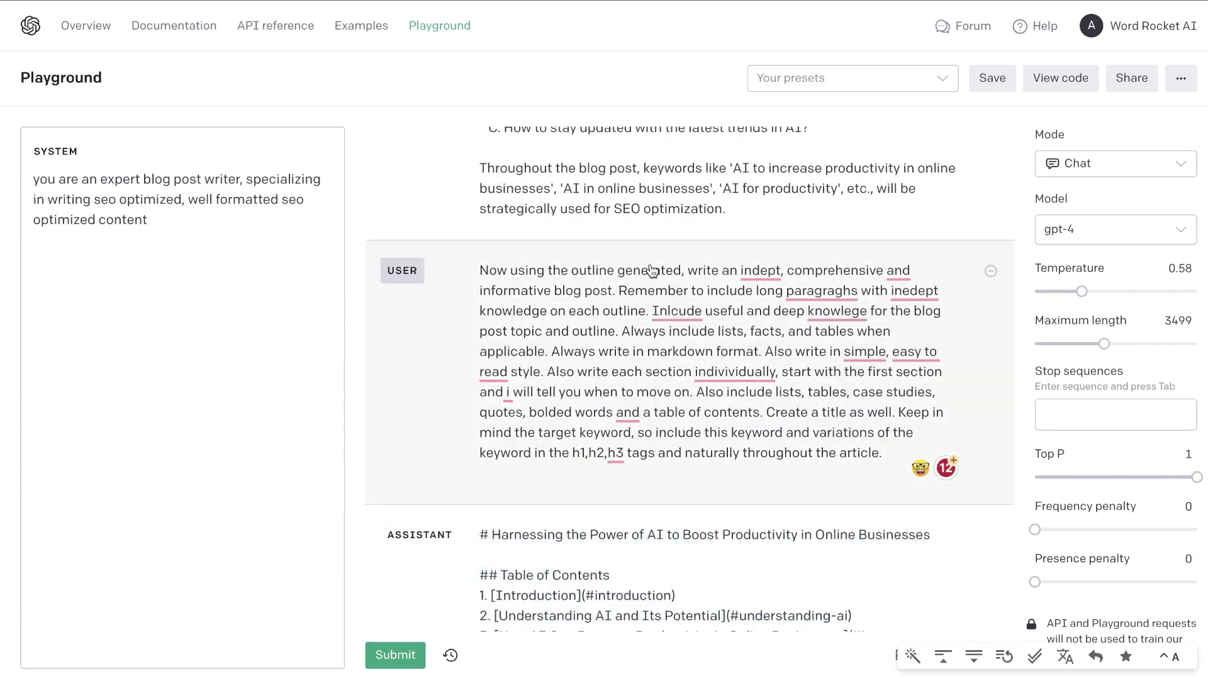
{"action": "scroll", "coordinate": [652, 270], "scroll_direction": "down", "scroll_amount": 1}
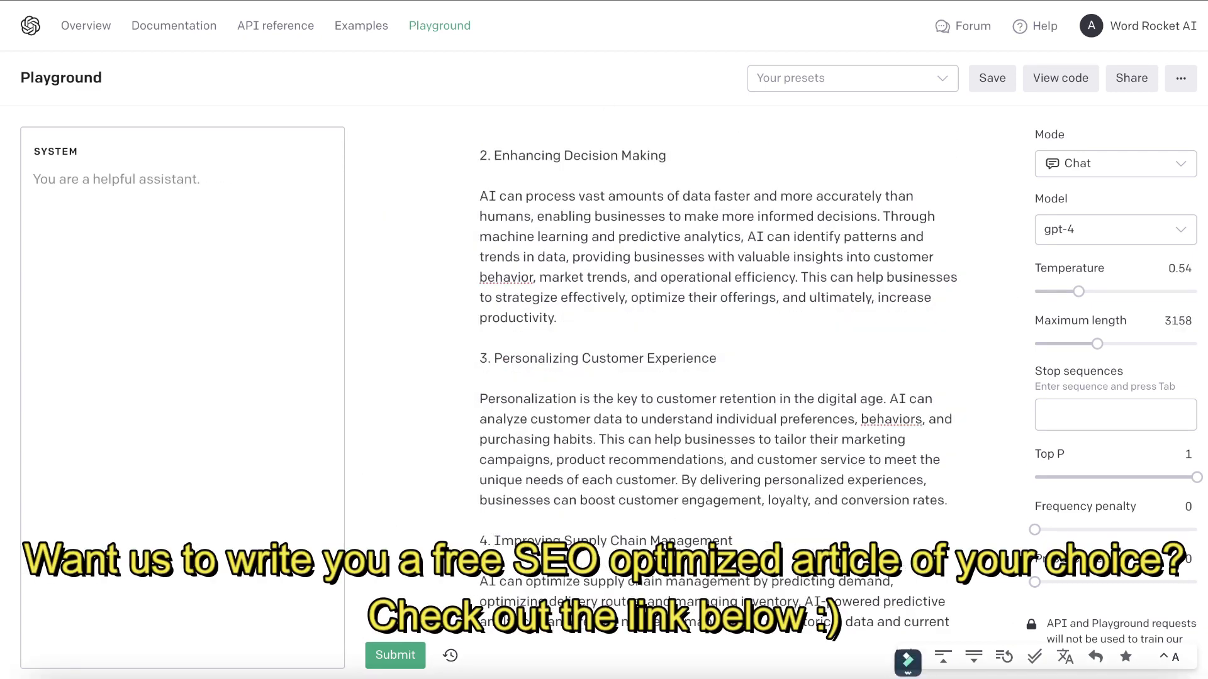
{"action": "scroll", "coordinate": [728, 291], "scroll_direction": "up", "scroll_amount": 8}
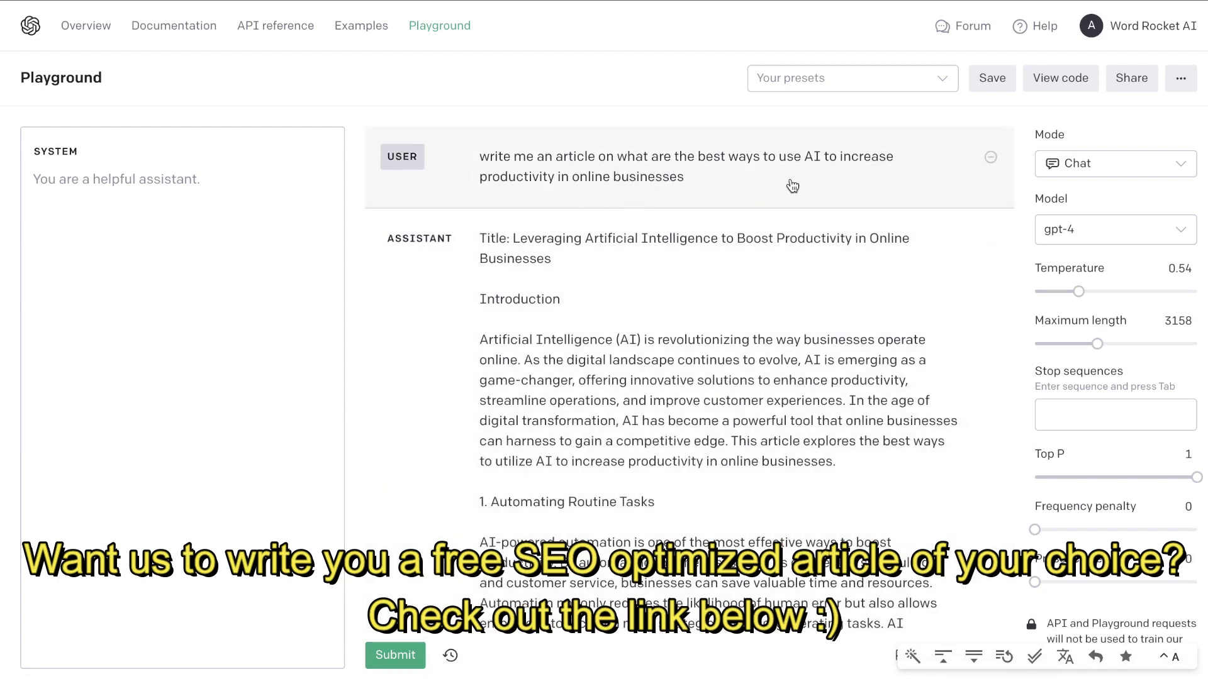
Examine the plain-prompt article's formatting, from its title and introduction through the numbered sections to the conclusion
{"action": "scroll", "coordinate": [766, 378], "scroll_direction": "down", "scroll_amount": 1}
{"action": "left_click", "coordinate": [767, 378]}
{"action": "key", "text": "ctrl+a"}
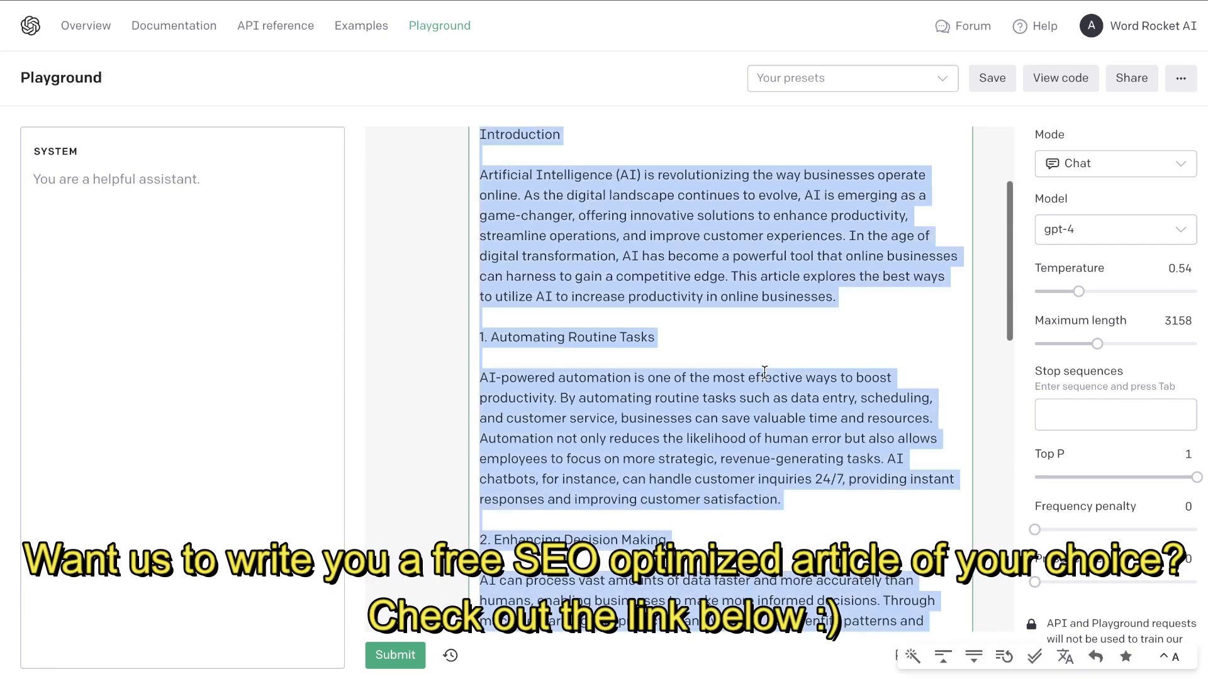
{"action": "scroll", "coordinate": [765, 375], "scroll_direction": "up", "scroll_amount": 1}
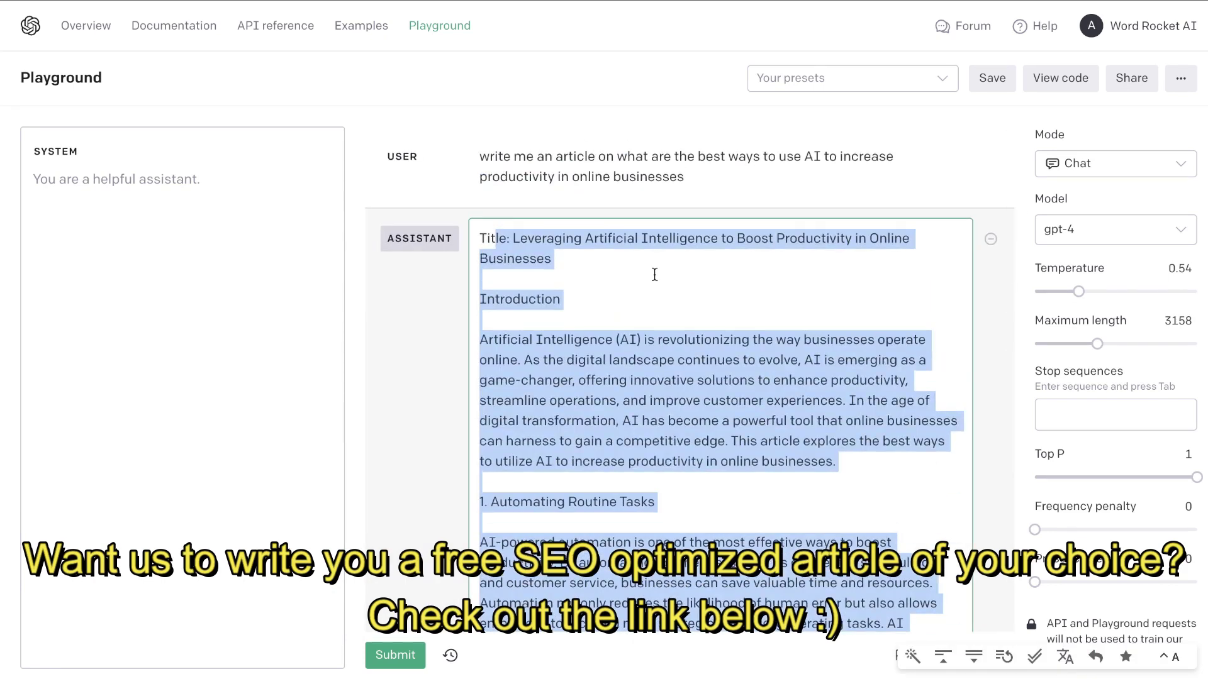
{"action": "left_click", "coordinate": [619, 260]}
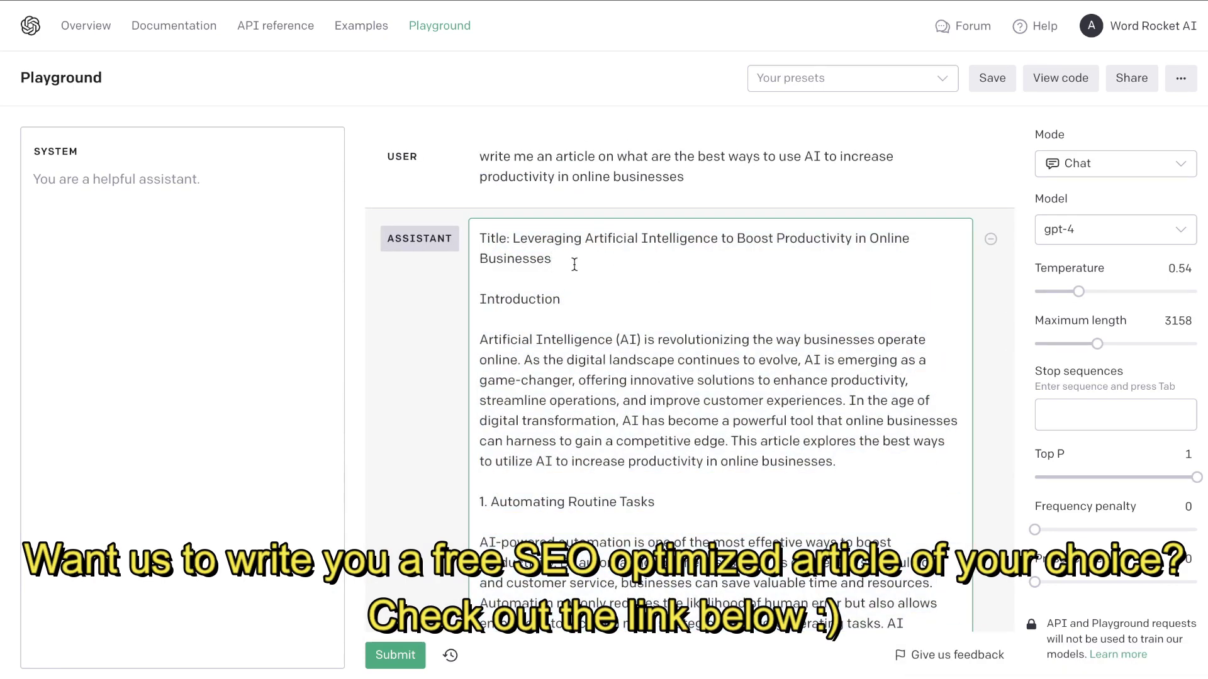
{"action": "left_click_drag", "start_coordinate": [574, 264], "coordinate": [464, 250]}
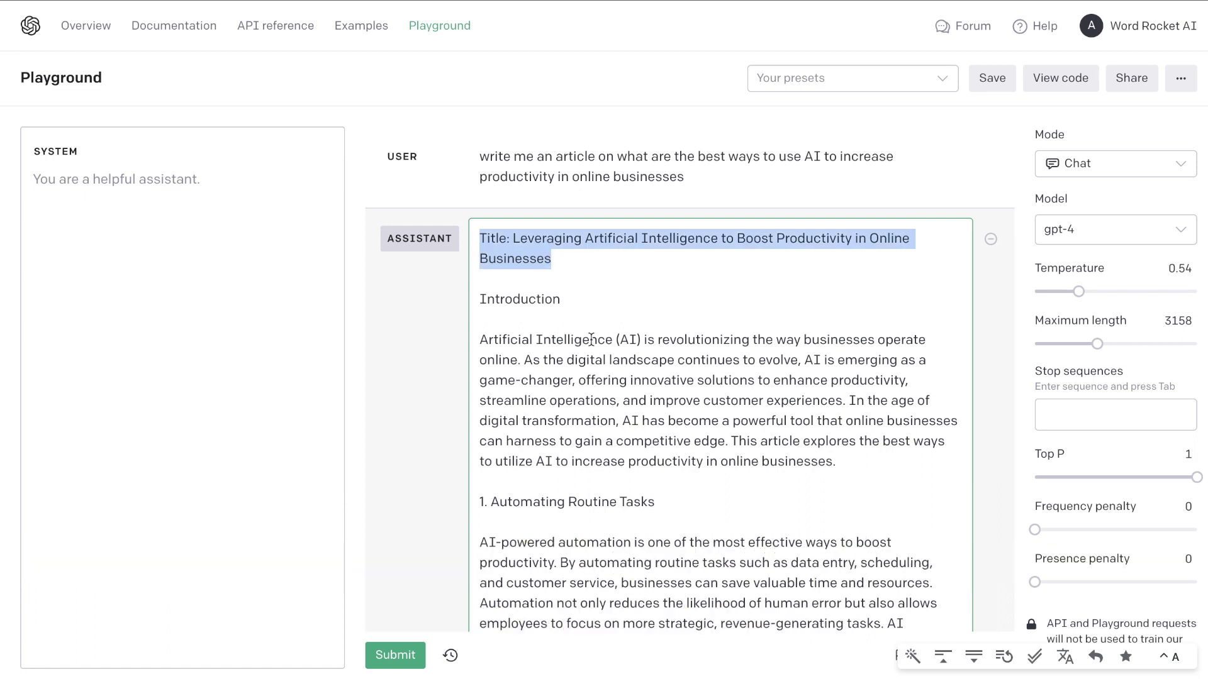
{"action": "scroll", "coordinate": [579, 296], "scroll_direction": "down", "scroll_amount": 1}
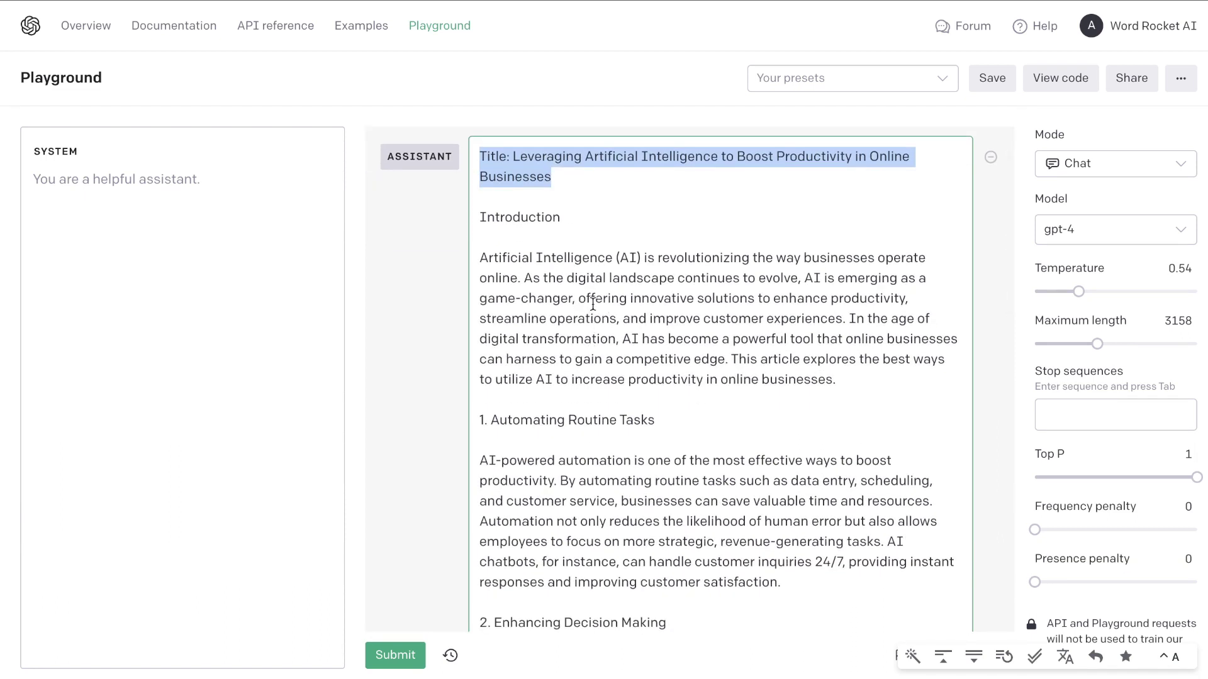
{"action": "scroll", "coordinate": [591, 308], "scroll_direction": "down", "scroll_amount": 1}
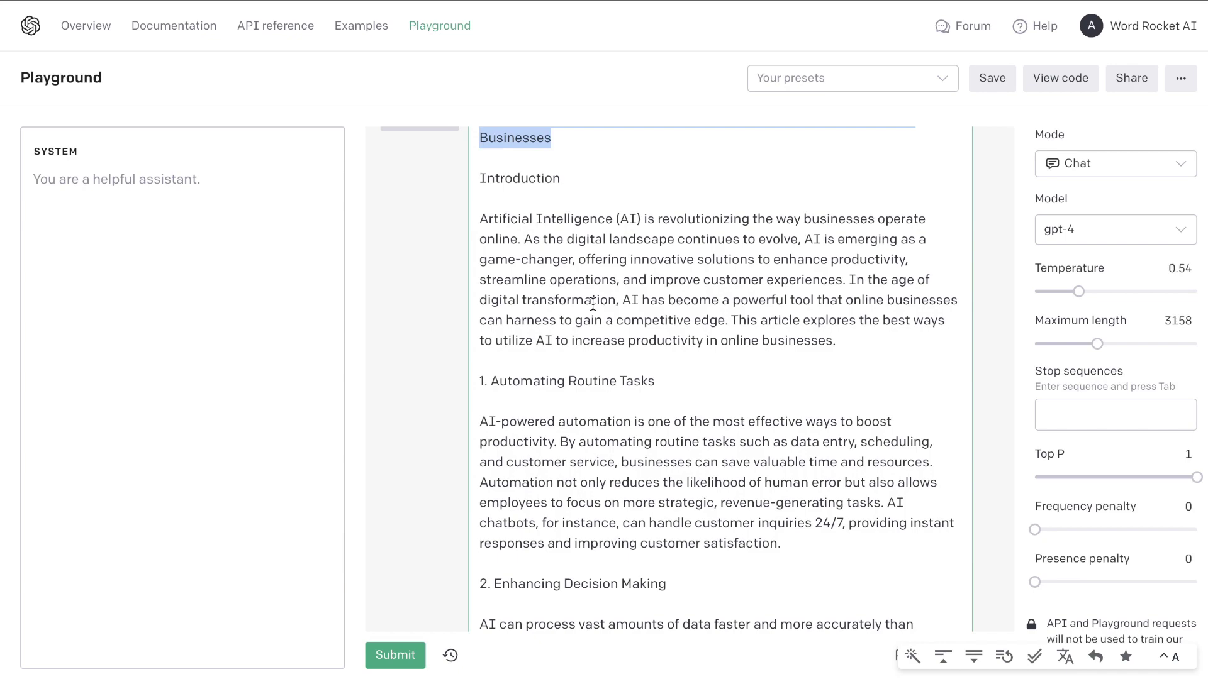
{"action": "scroll", "coordinate": [593, 306], "scroll_direction": "down", "scroll_amount": 12}
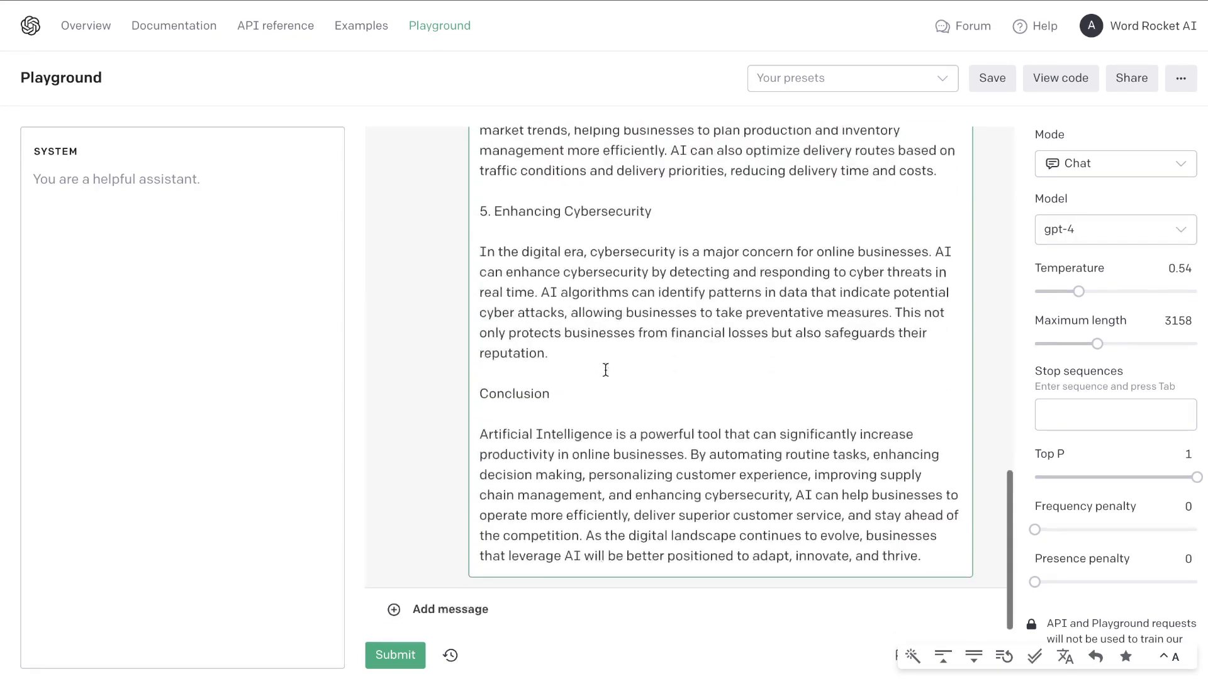
Select the entire plain-prompt article and count its words with Word Counter Plus
{"action": "left_click_drag", "start_coordinate": [922, 556], "coordinate": [488, 26]}
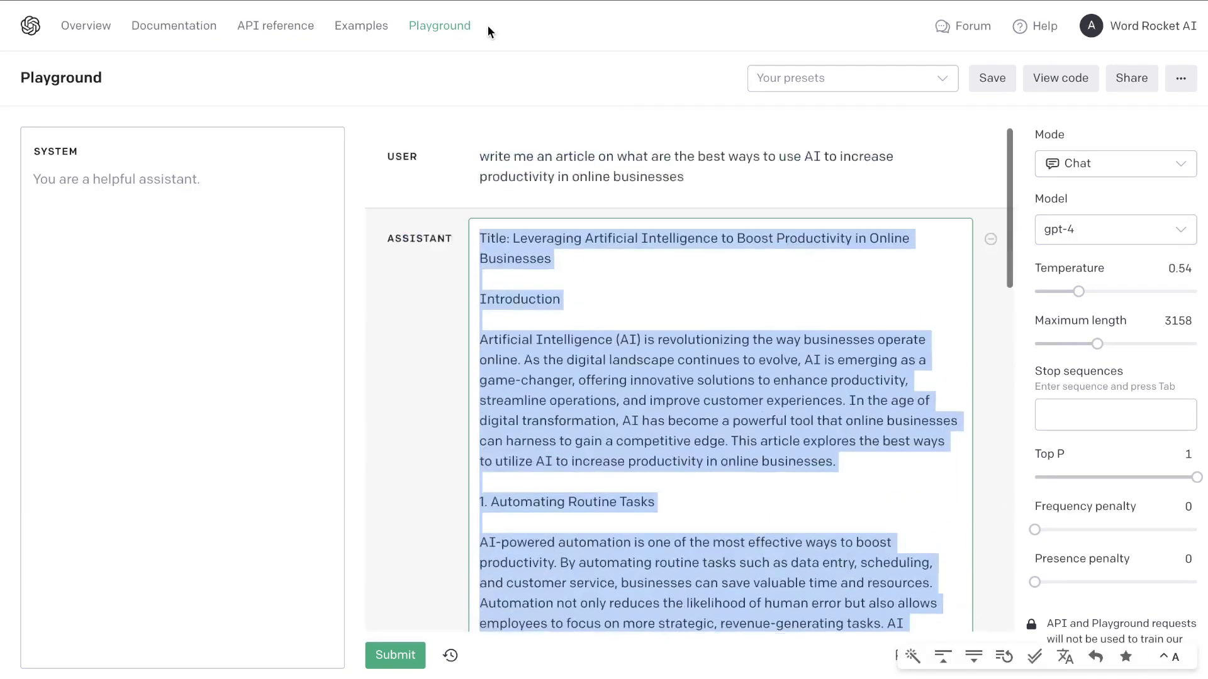
{"action": "right_click", "coordinate": [576, 365]}
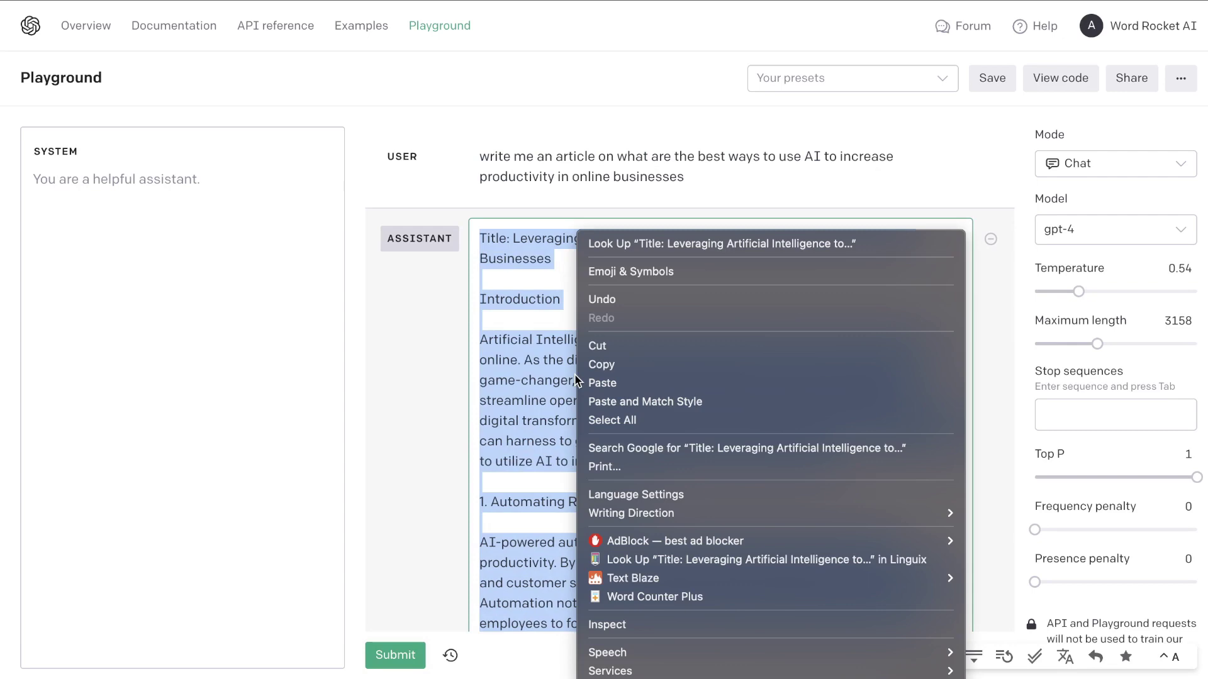
{"action": "left_click", "coordinate": [639, 595]}
{"action": "left_click", "coordinate": [647, 251]}
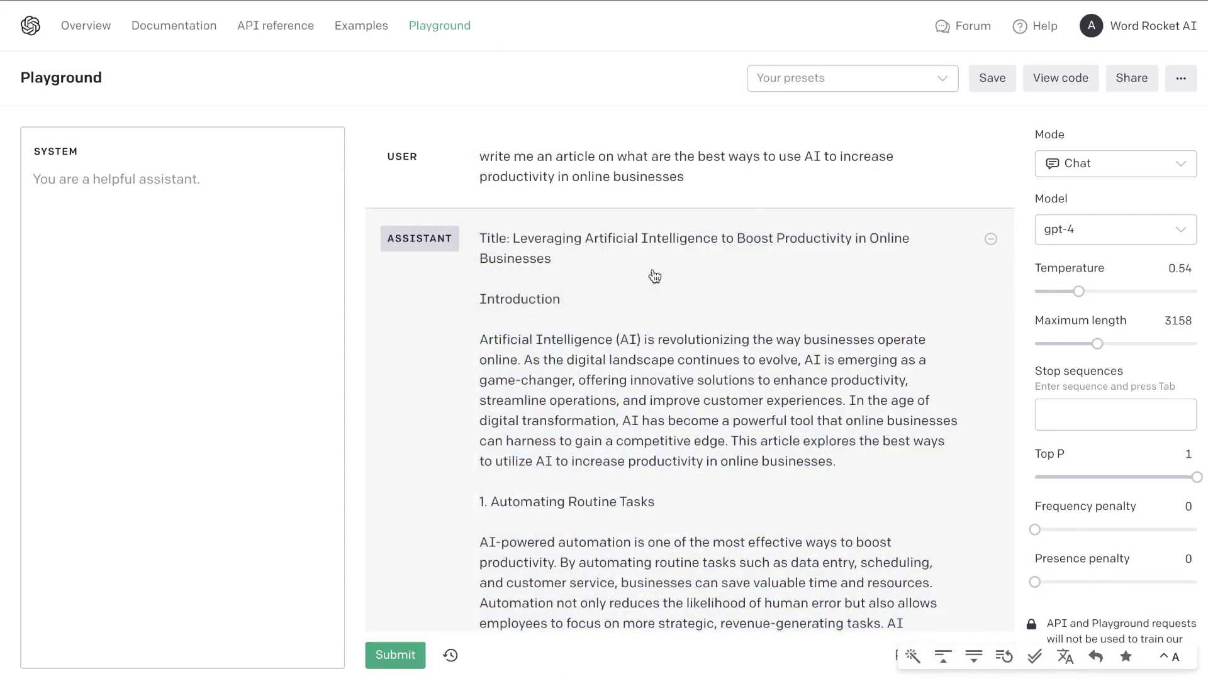
{"action": "left_click", "coordinate": [684, 308]}
{"action": "key", "text": "ctrl+a"}
{"action": "scroll", "coordinate": [685, 308], "scroll_direction": "down", "scroll_amount": 1}
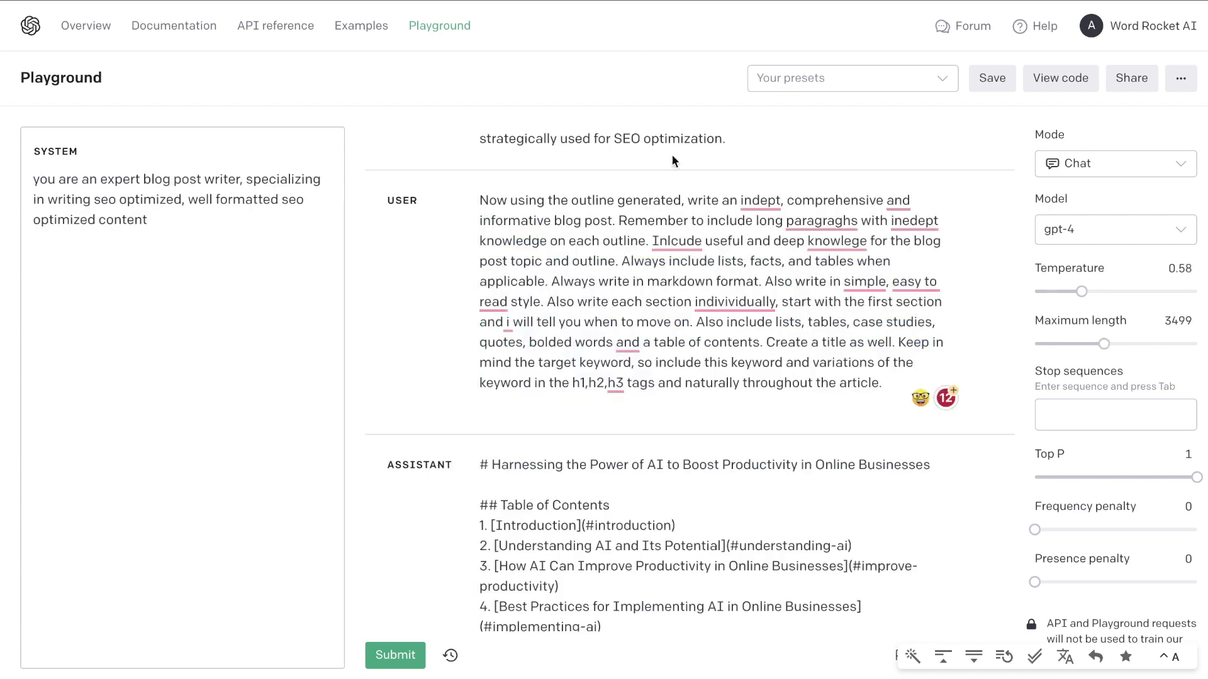
Examine the first user prompt of the expert writer conversation, including its blog topic, target keyword and outline instructions
{"action": "scroll", "coordinate": [668, 274], "scroll_direction": "up", "scroll_amount": 10}
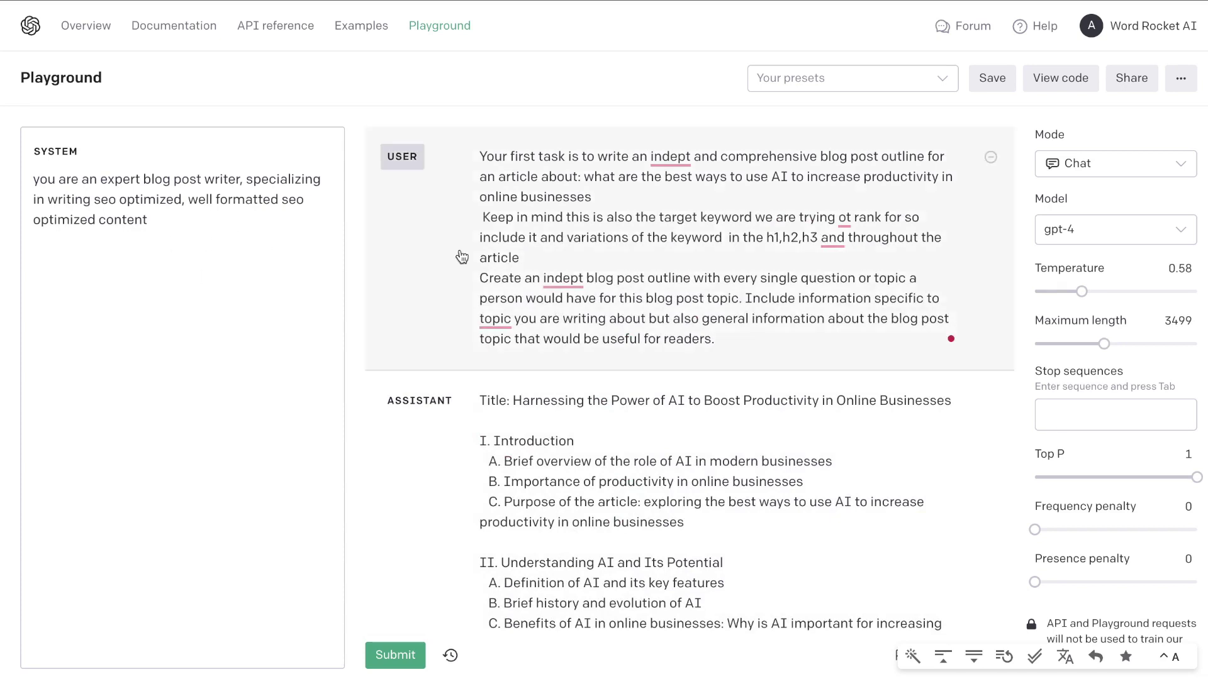
{"action": "left_click", "coordinate": [615, 268]}
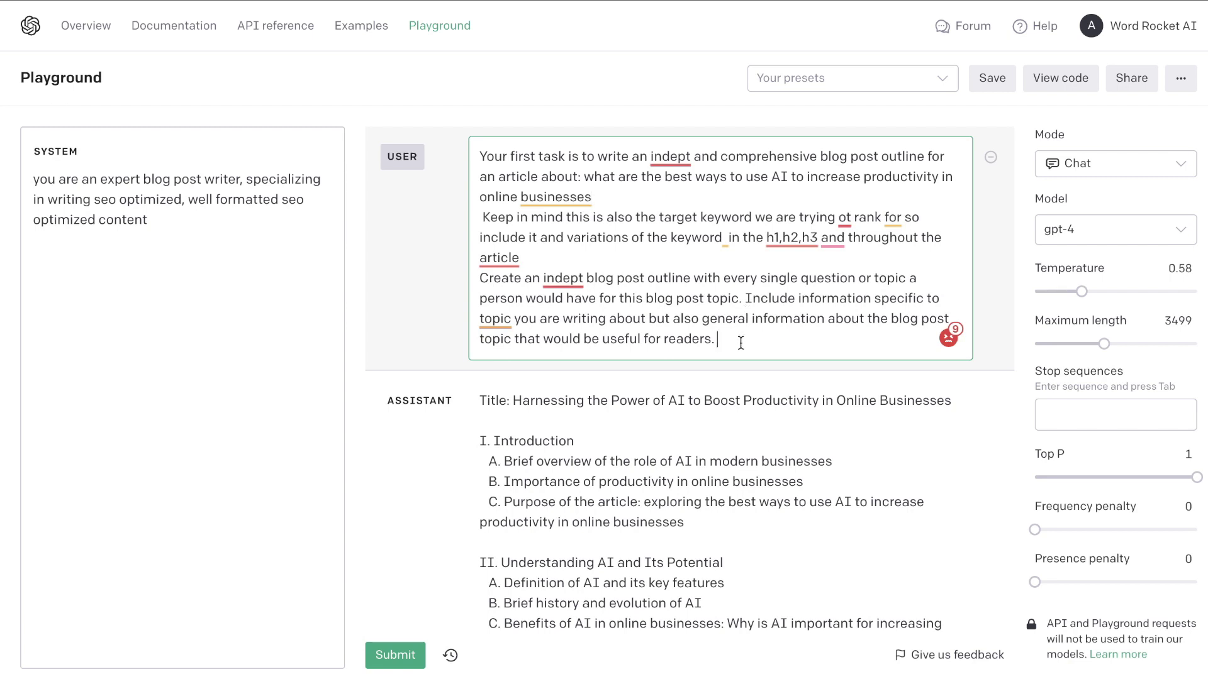
{"action": "left_click_drag", "start_coordinate": [741, 343], "coordinate": [501, 132]}
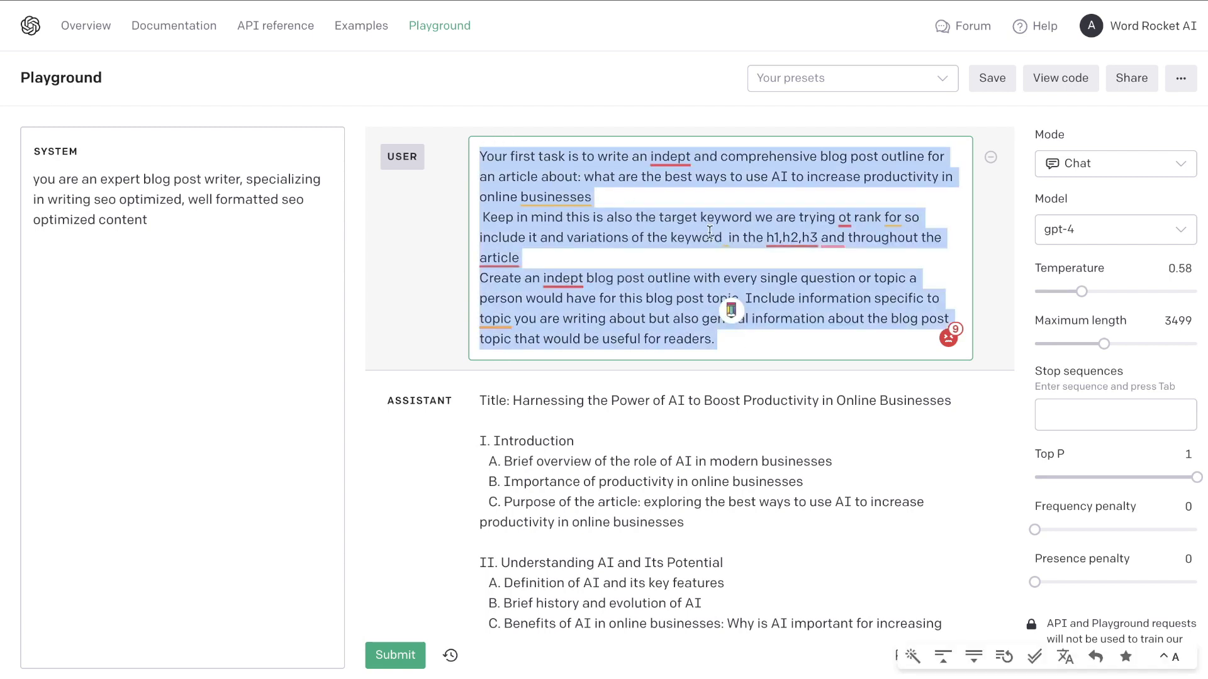
{"action": "left_click", "coordinate": [709, 233]}
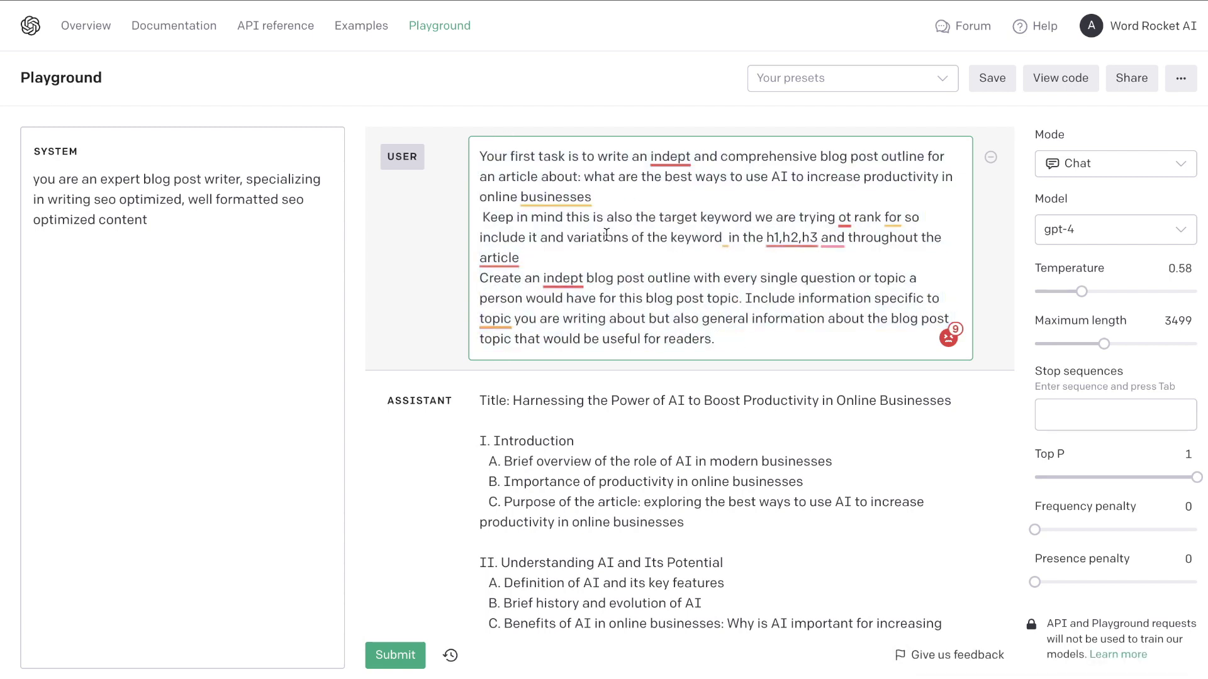
{"action": "left_click_drag", "start_coordinate": [666, 202], "coordinate": [585, 178]}
{"action": "left_click", "coordinate": [667, 211]}
{"action": "key", "text": "ctrl+a"}
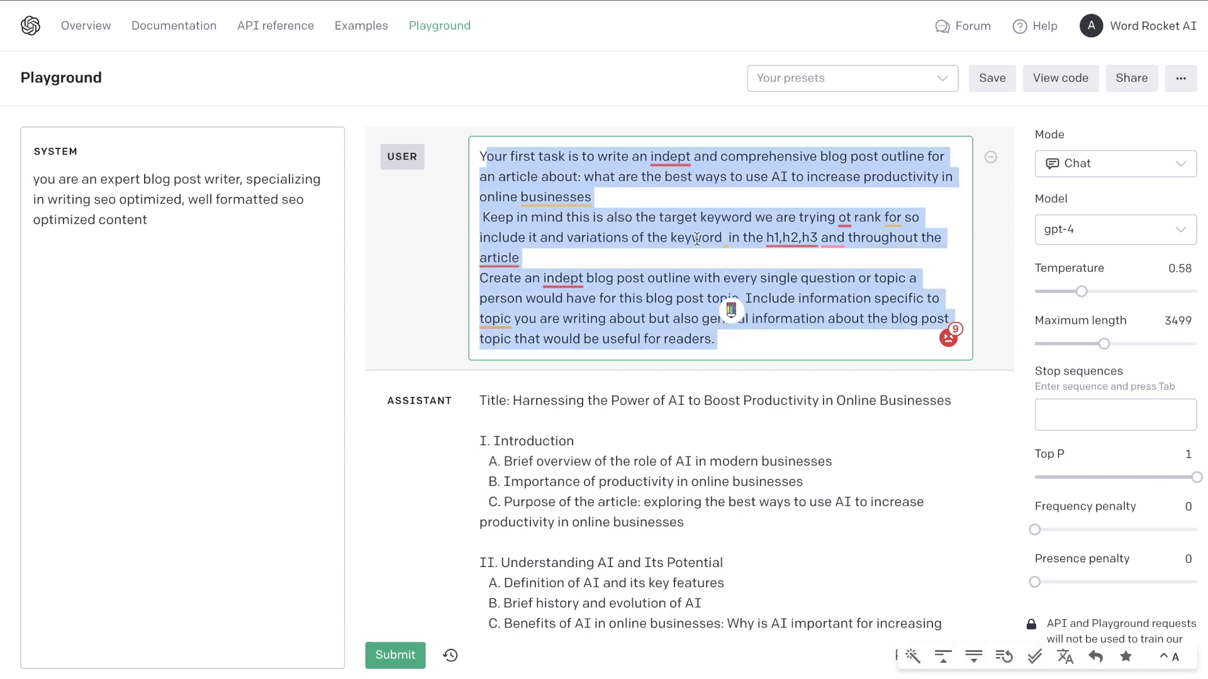
{"action": "scroll", "coordinate": [728, 310], "scroll_direction": "down", "scroll_amount": 1}
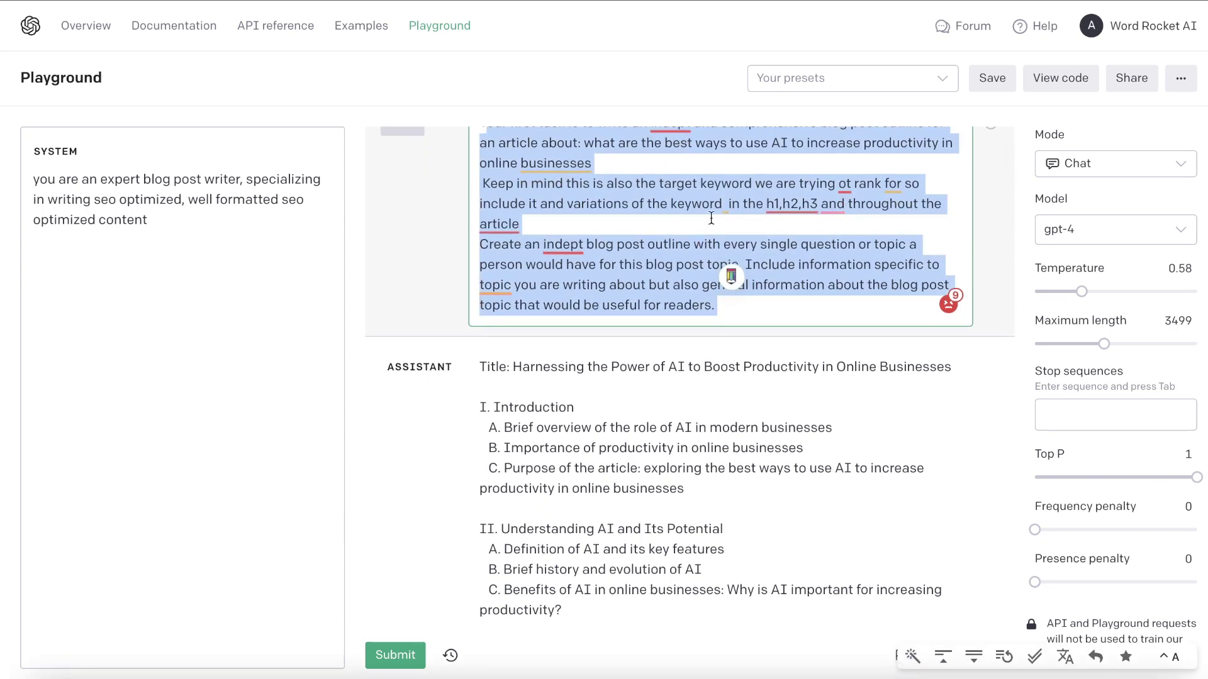
{"action": "scroll", "coordinate": [773, 343], "scroll_direction": "down", "scroll_amount": 1}
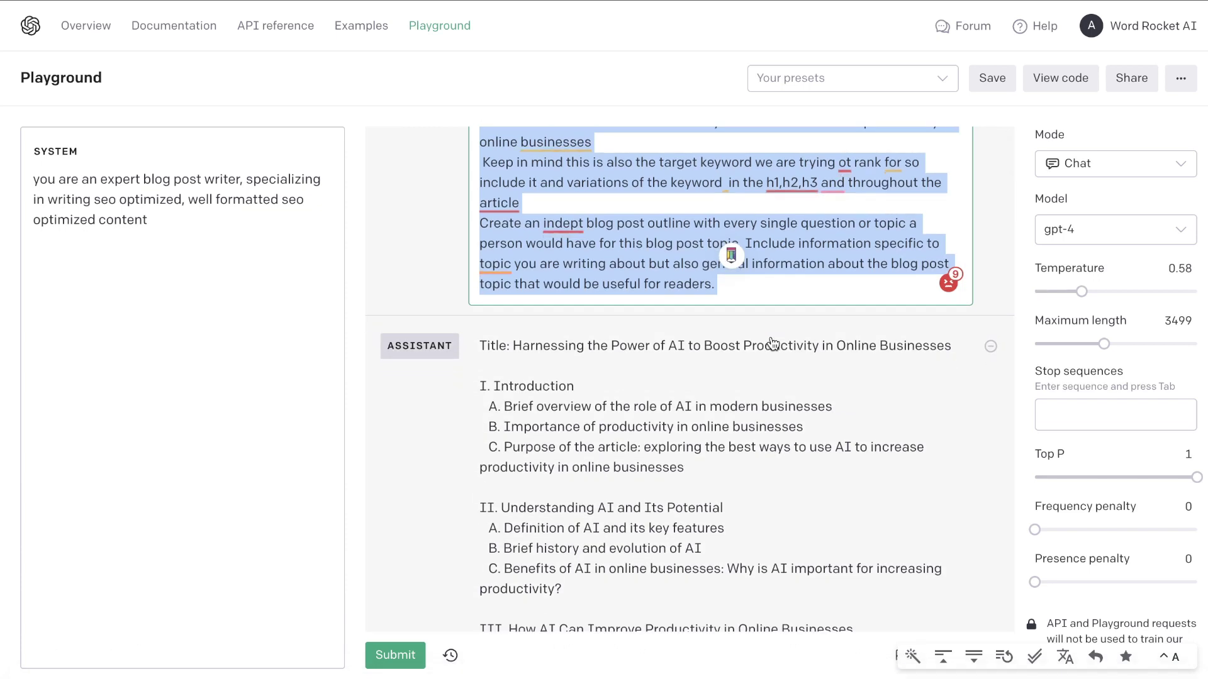
Read through the generated blog post outline, from its title and introduction to the Frequently Asked Questions and keyword note
{"action": "left_click", "coordinate": [686, 387]}
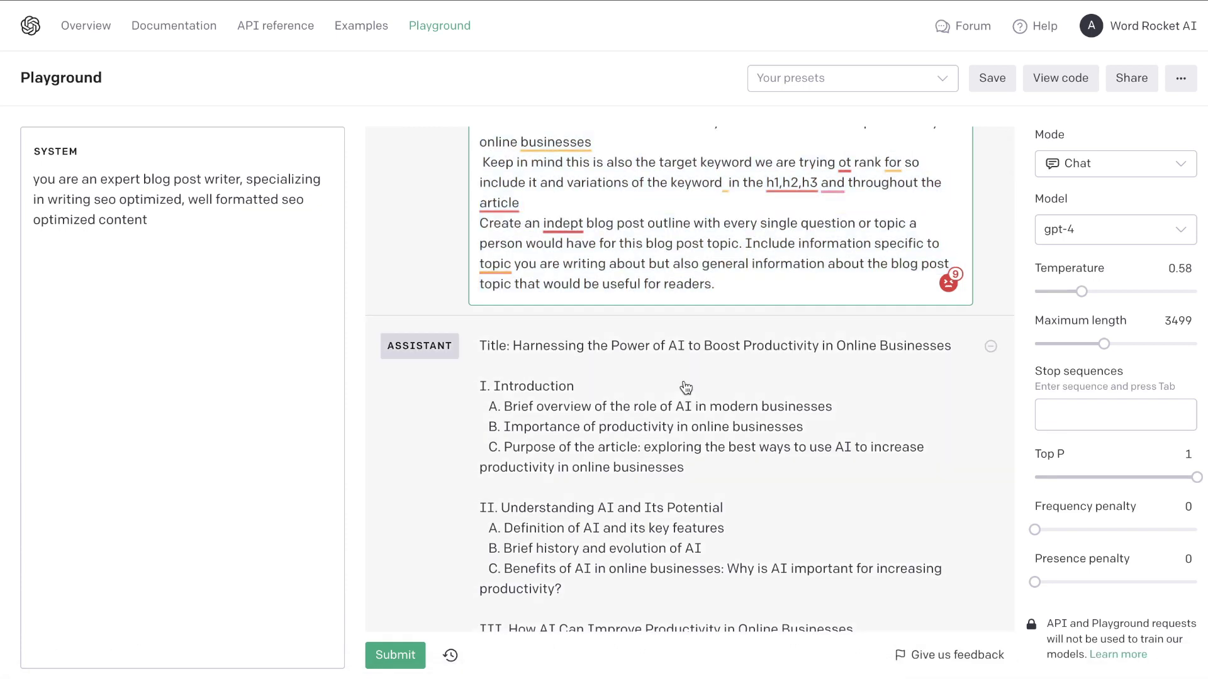
{"action": "scroll", "coordinate": [686, 386], "scroll_direction": "down", "scroll_amount": 3}
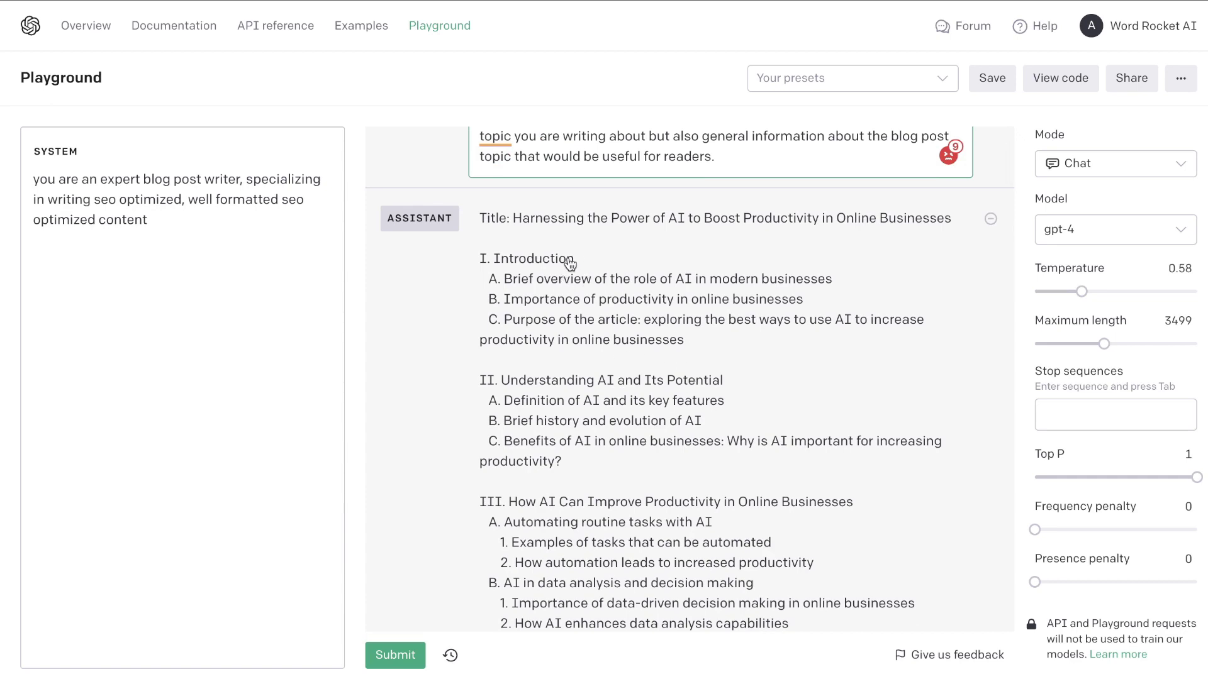
{"action": "scroll", "coordinate": [583, 295], "scroll_direction": "down", "scroll_amount": 2}
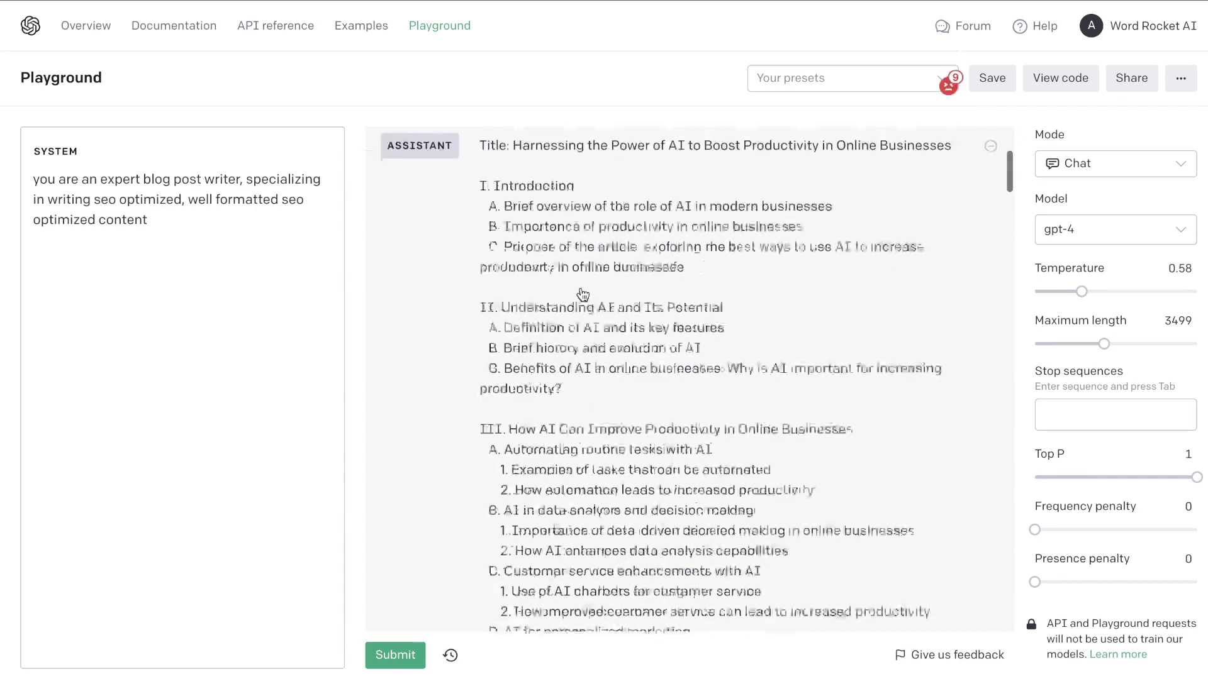
{"action": "scroll", "coordinate": [583, 295], "scroll_direction": "down", "scroll_amount": 4}
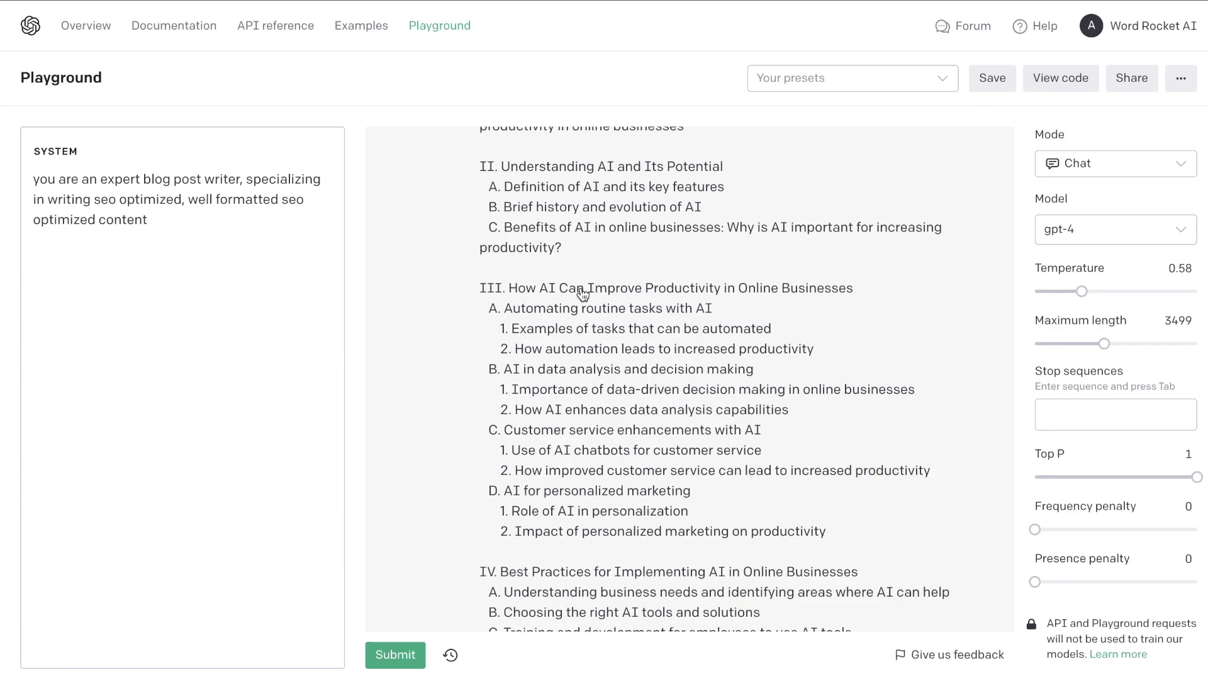
{"action": "scroll", "coordinate": [583, 294], "scroll_direction": "down", "scroll_amount": 5}
{"action": "left_click", "coordinate": [581, 289]}
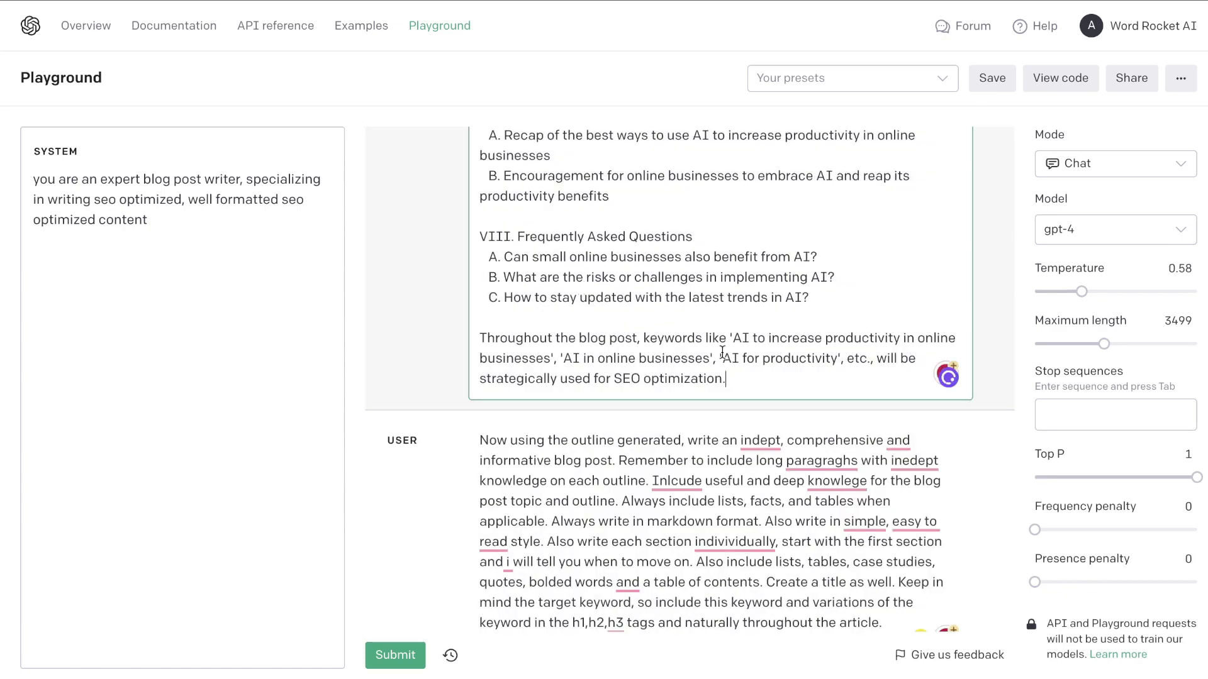
Review the second prompt's article-writing instructions against the outline and the markdown article generated from them
{"action": "scroll", "coordinate": [700, 241], "scroll_direction": "down", "scroll_amount": 5}
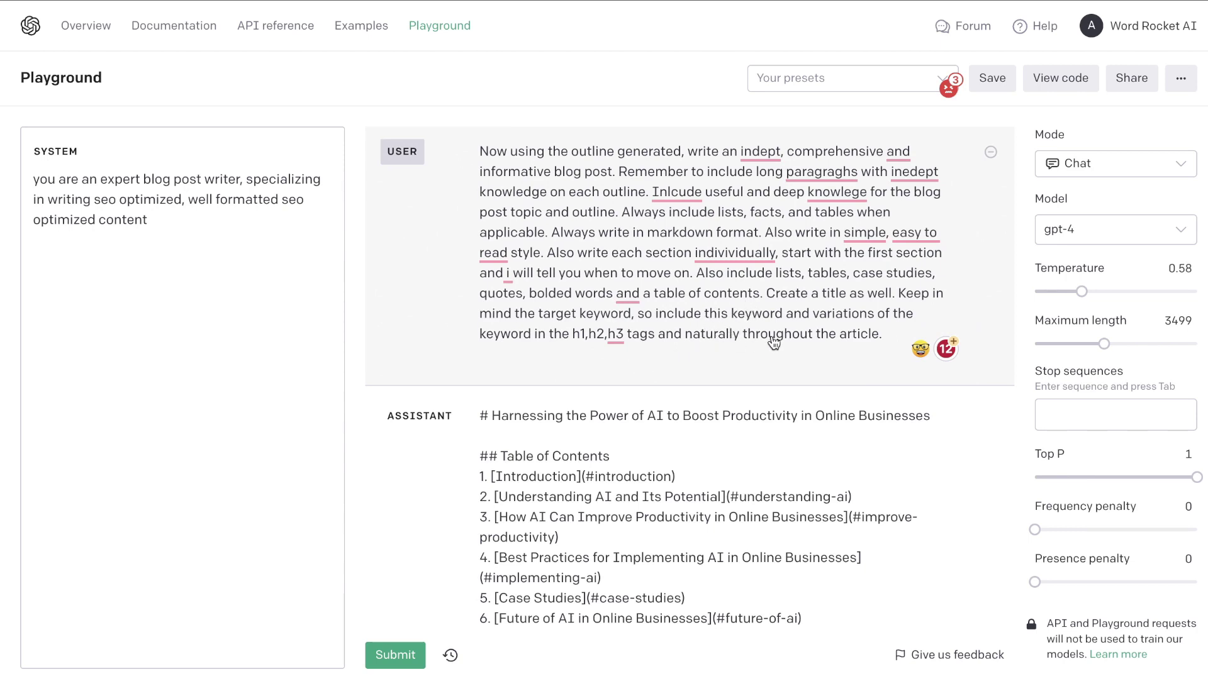
{"action": "left_click", "coordinate": [628, 313]}
{"action": "scroll", "coordinate": [627, 306], "scroll_direction": "up", "scroll_amount": 2}
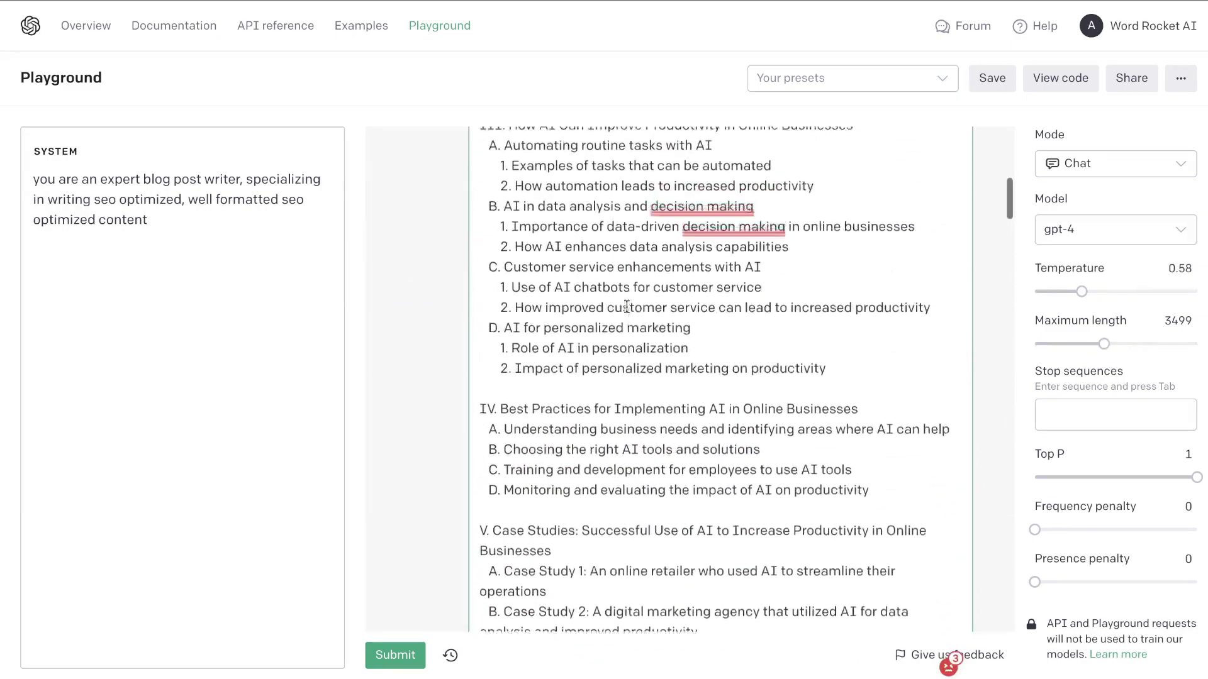
{"action": "scroll", "coordinate": [627, 306], "scroll_direction": "up", "scroll_amount": 6}
{"action": "scroll", "coordinate": [627, 309], "scroll_direction": "down", "scroll_amount": 15}
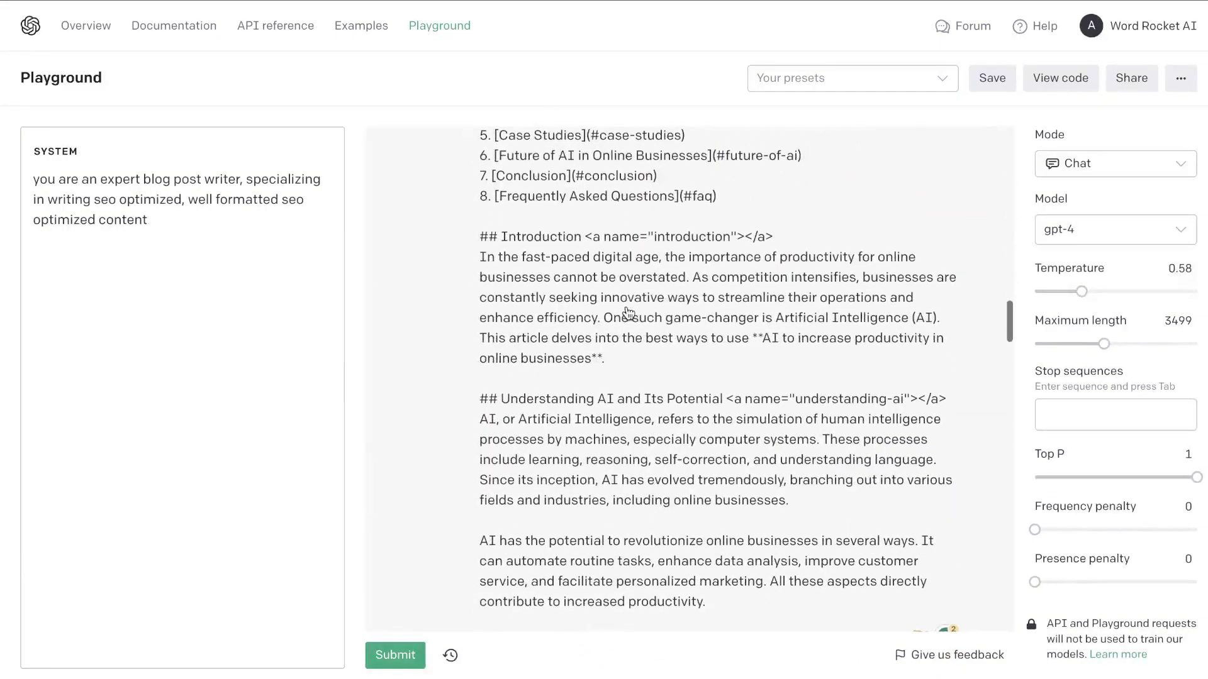
Look over the markdown article from its title and table of contents, selecting the whole reply to inspect its formatting
{"action": "scroll", "coordinate": [628, 313], "scroll_direction": "up", "scroll_amount": 7}
{"action": "scroll", "coordinate": [653, 323], "scroll_direction": "down", "scroll_amount": 4}
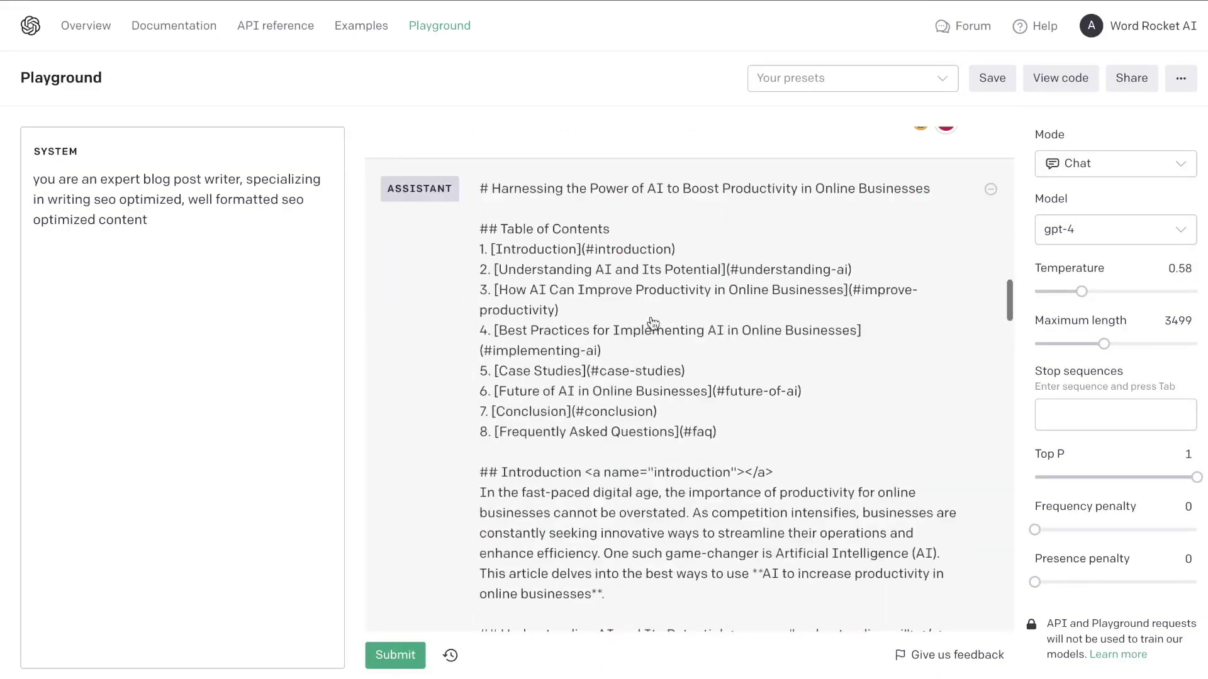
{"action": "left_click", "coordinate": [653, 323]}
{"action": "key", "text": "ctrl+a"}
{"action": "scroll", "coordinate": [654, 327], "scroll_direction": "down", "scroll_amount": 4}
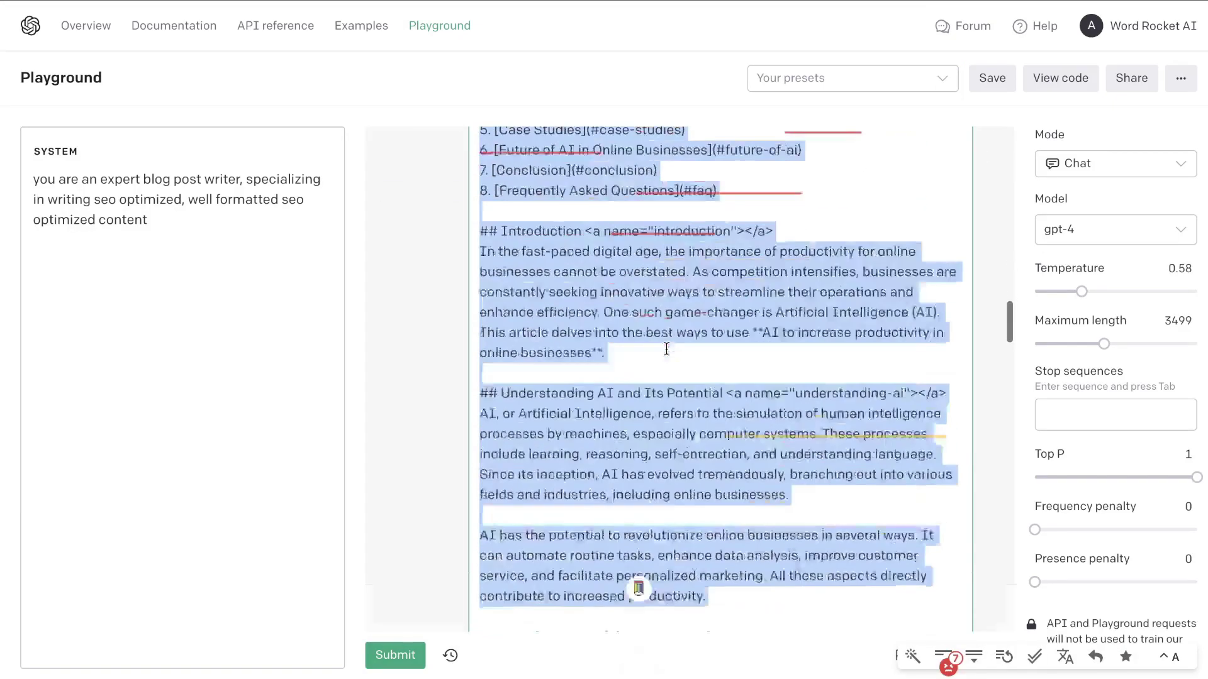
{"action": "scroll", "coordinate": [666, 349], "scroll_direction": "down", "scroll_amount": 2}
{"action": "scroll", "coordinate": [655, 352], "scroll_direction": "up", "scroll_amount": 3}
{"action": "left_click", "coordinate": [584, 295]}
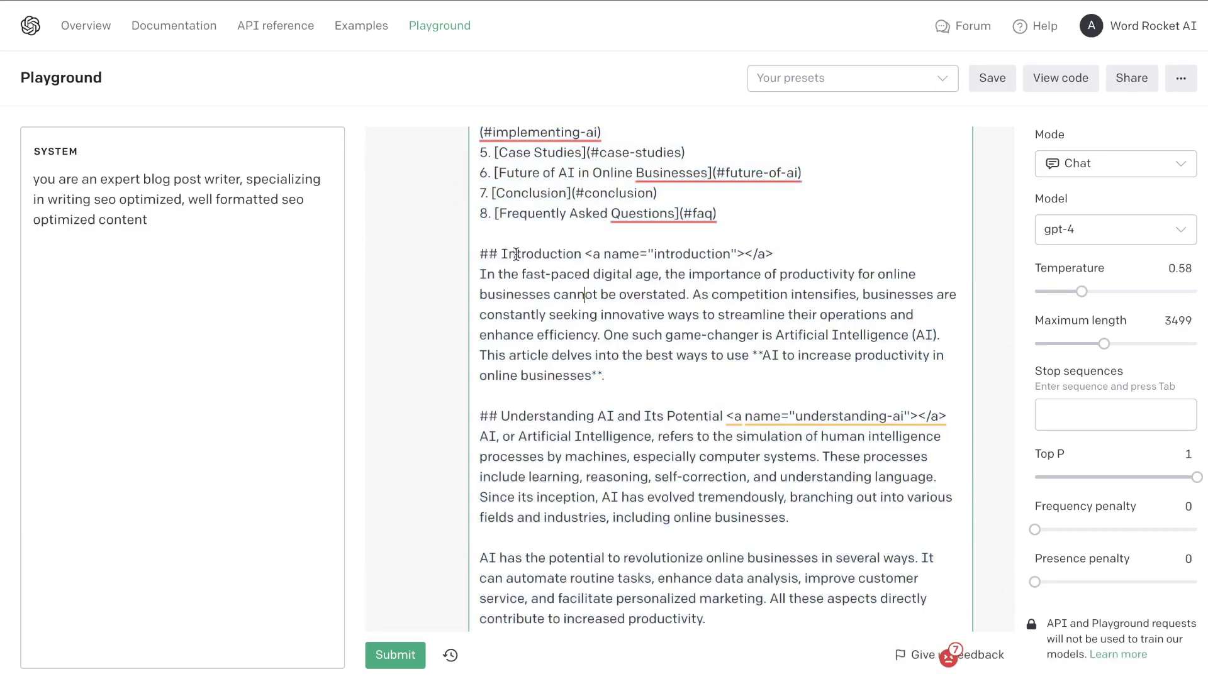
Highlight the markdown Introduction heading with its anchor tag and read on to the "continue" prompt and its reply
{"action": "left_click_drag", "start_coordinate": [773, 254], "coordinate": [477, 255]}
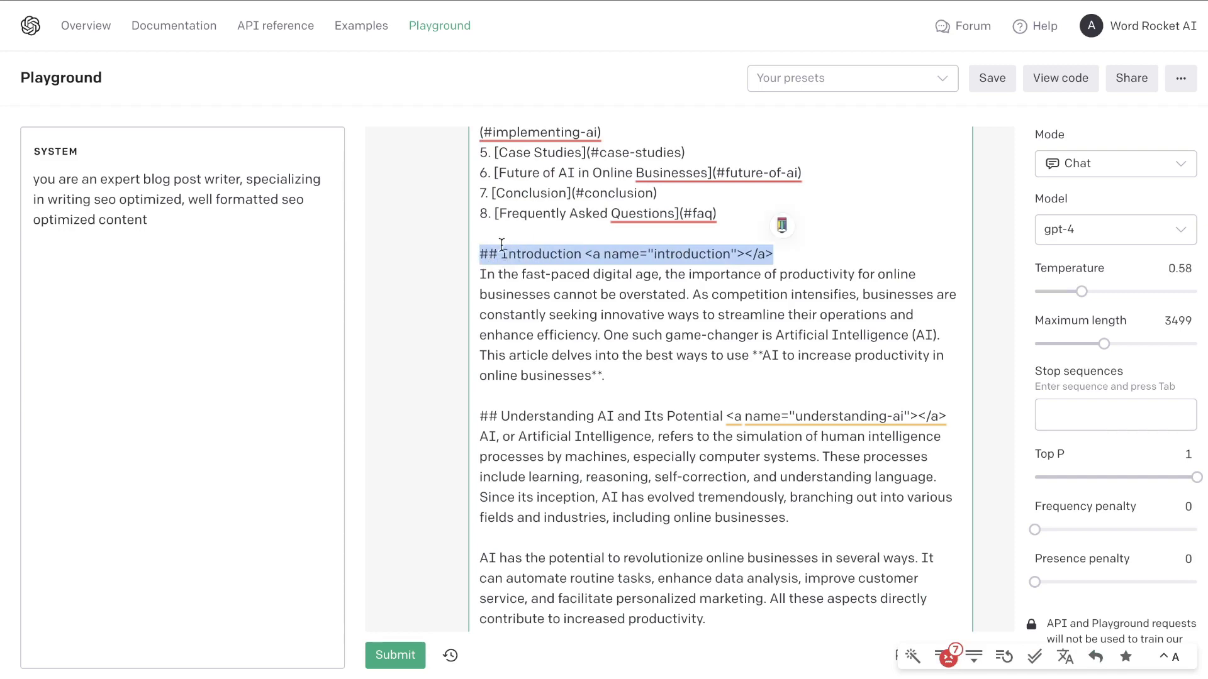
{"action": "scroll", "coordinate": [554, 277], "scroll_direction": "up", "scroll_amount": 1}
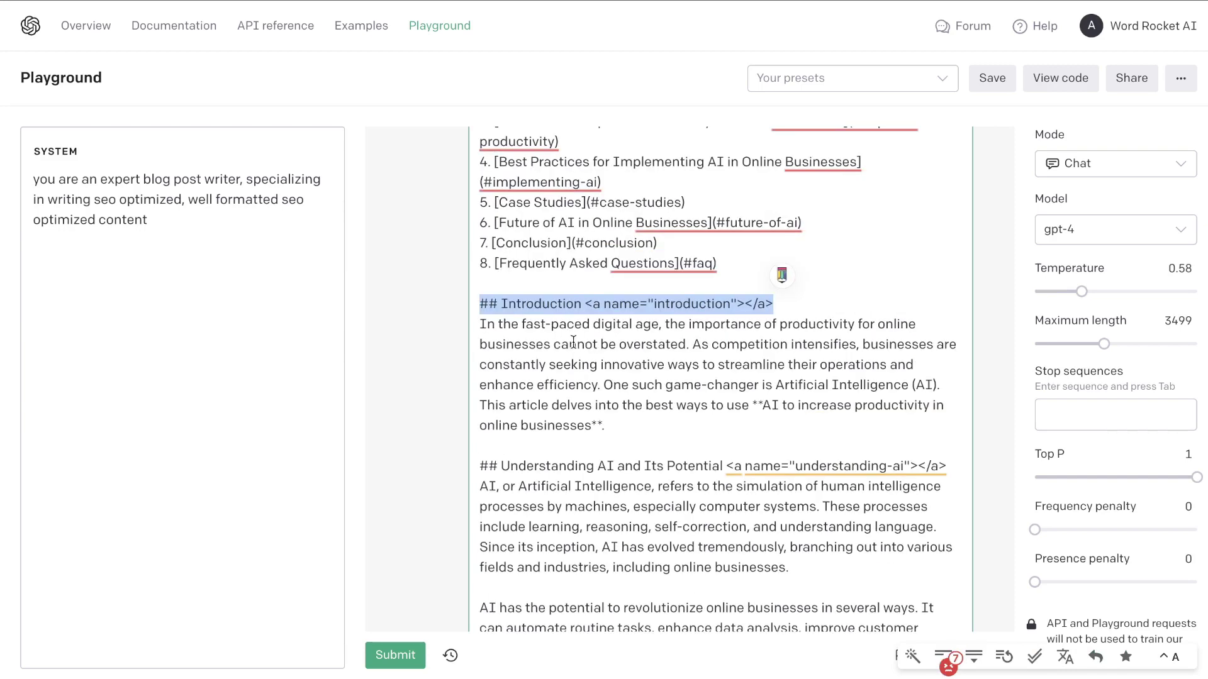
{"action": "scroll", "coordinate": [619, 364], "scroll_direction": "down", "scroll_amount": 4}
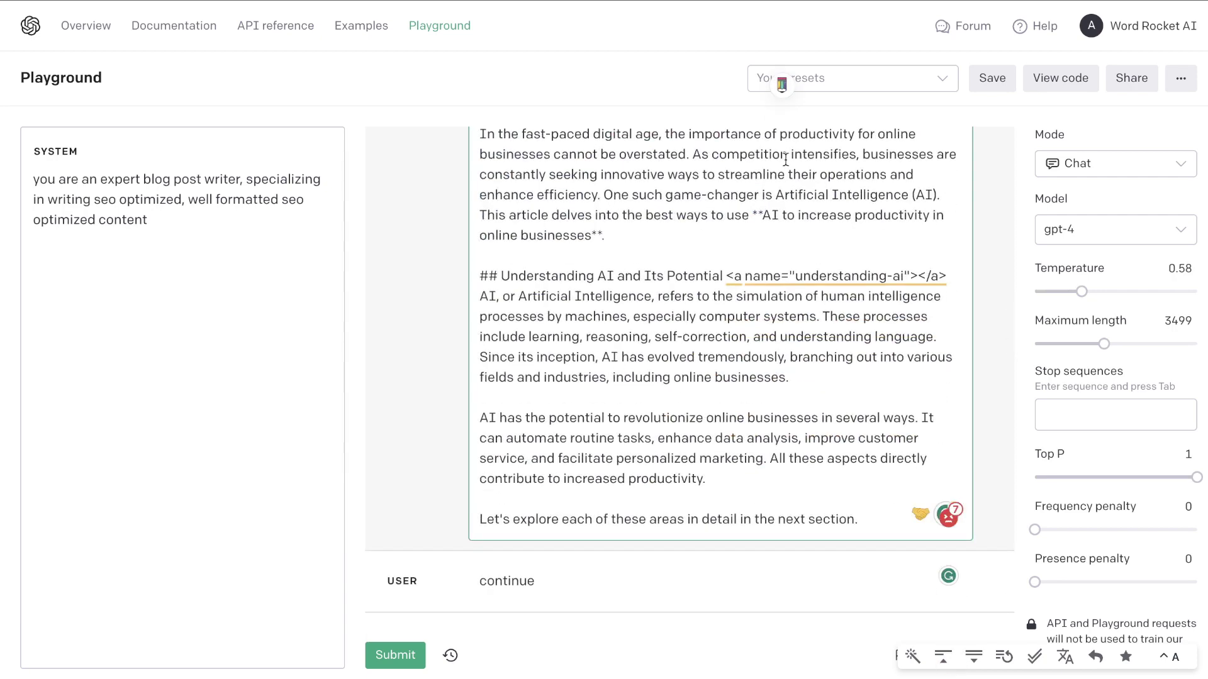
{"action": "mouse_move", "coordinate": [758, 234]}
{"action": "scroll", "coordinate": [759, 280], "scroll_direction": "down", "scroll_amount": 2}
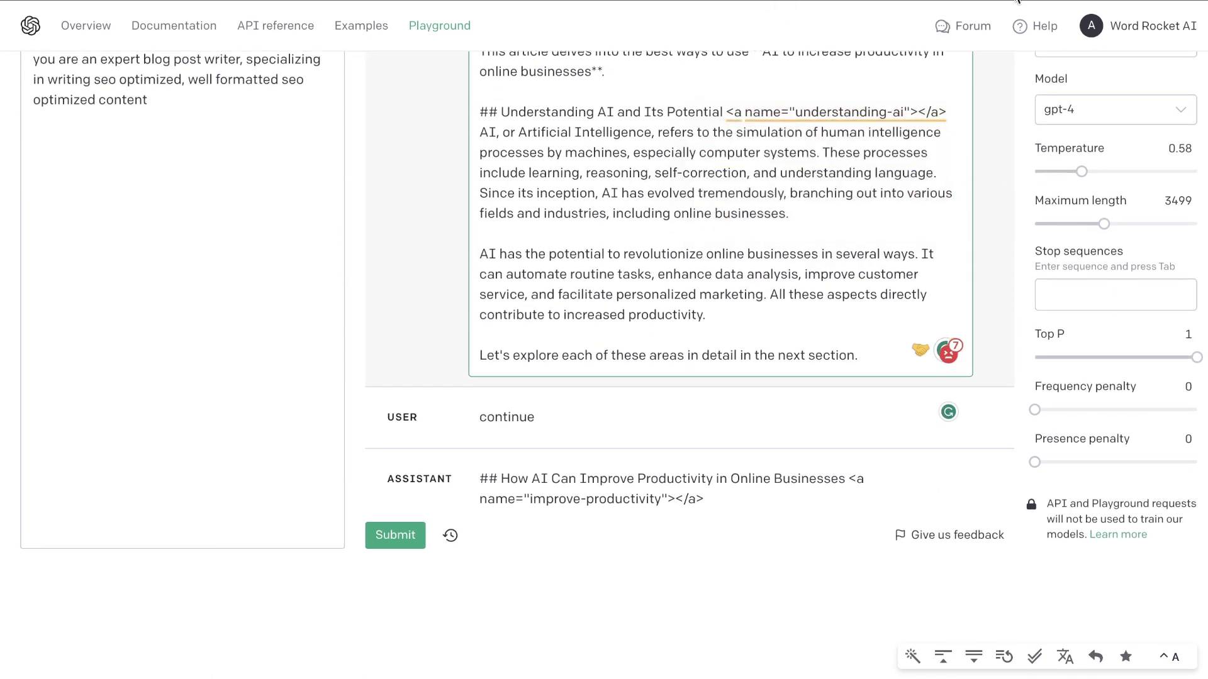
{"action": "scroll", "coordinate": [687, 221], "scroll_direction": "up", "scroll_amount": 5}
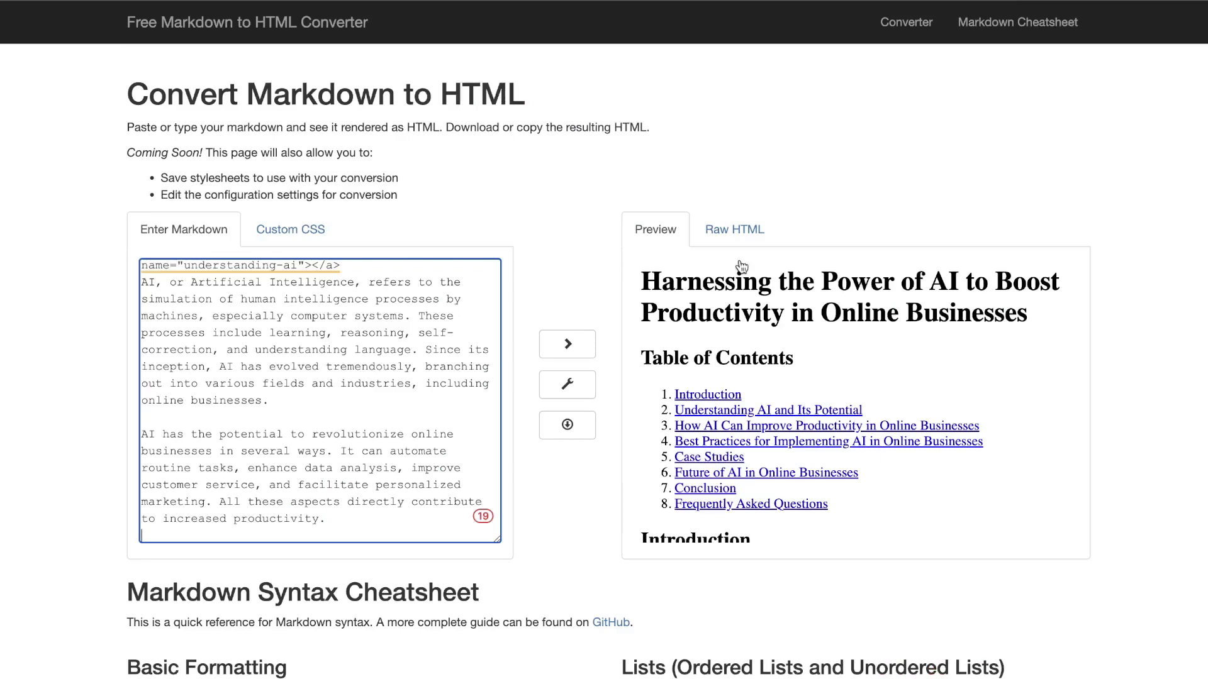
In the Free Markdown to HTML Converter preview, examine the rendered title, table of contents, Introduction and Understanding AI headings
{"action": "scroll", "coordinate": [742, 324], "scroll_direction": "down", "scroll_amount": 1}
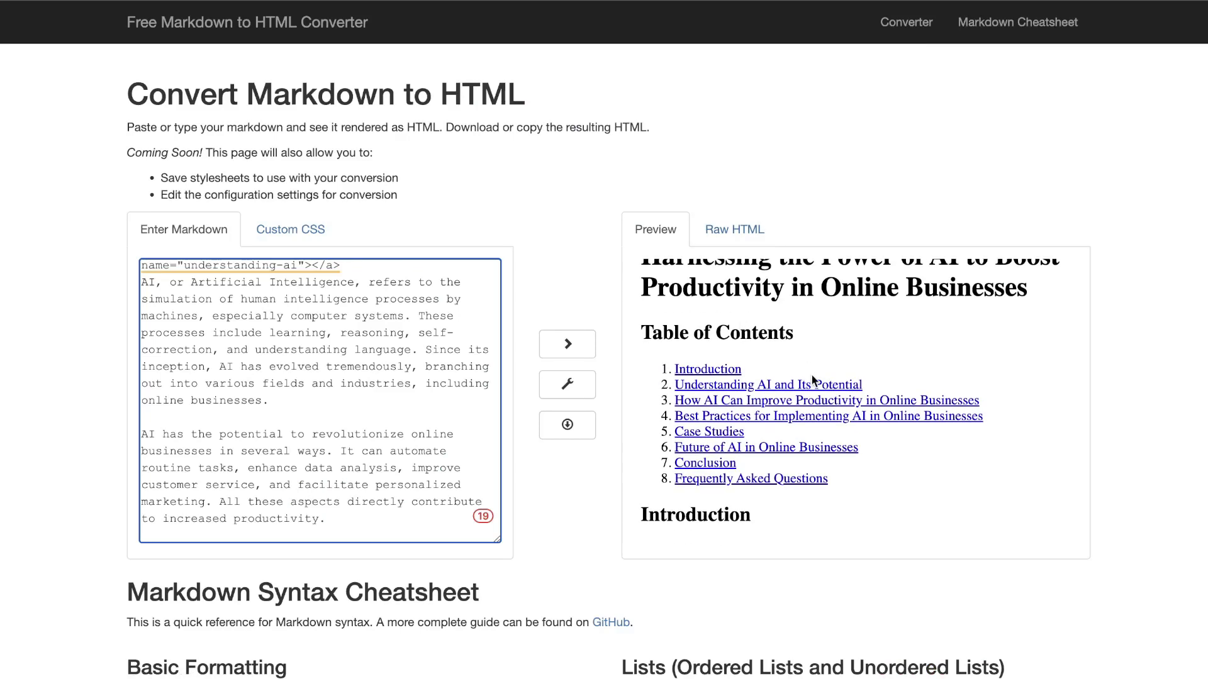
{"action": "scroll", "coordinate": [810, 374], "scroll_direction": "up", "scroll_amount": 1}
{"action": "triple_click", "coordinate": [769, 305]}
{"action": "scroll", "coordinate": [769, 305], "scroll_direction": "down", "scroll_amount": 3}
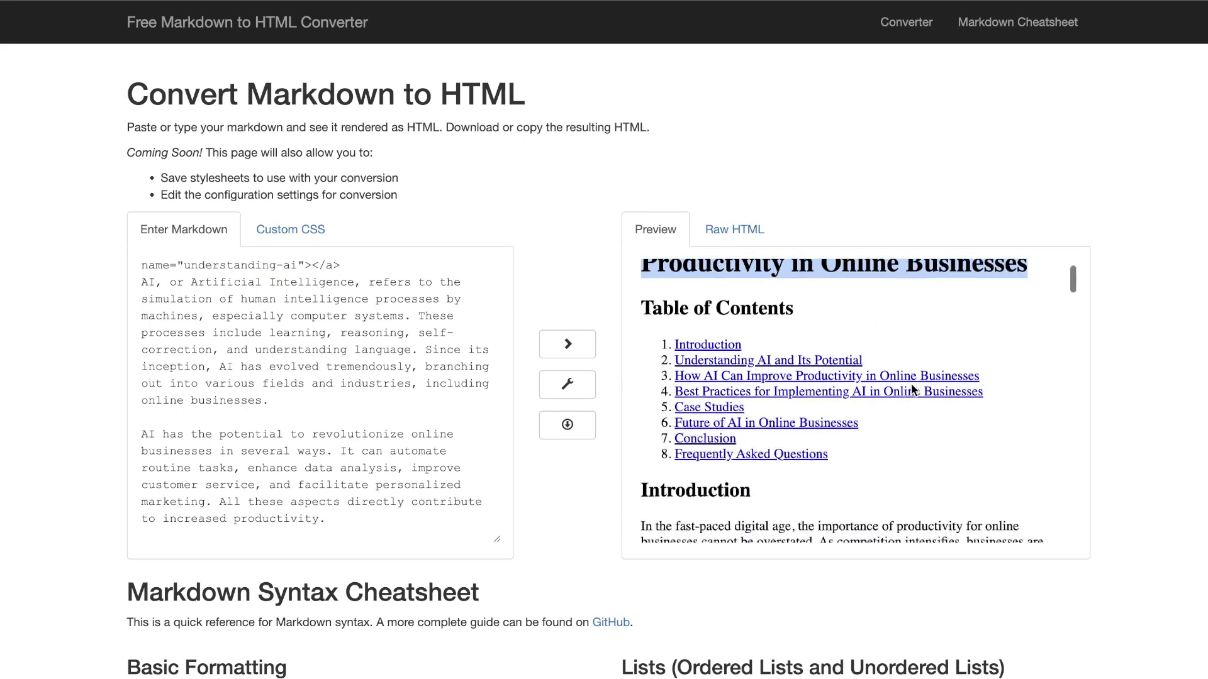
{"action": "double_click", "coordinate": [724, 368]}
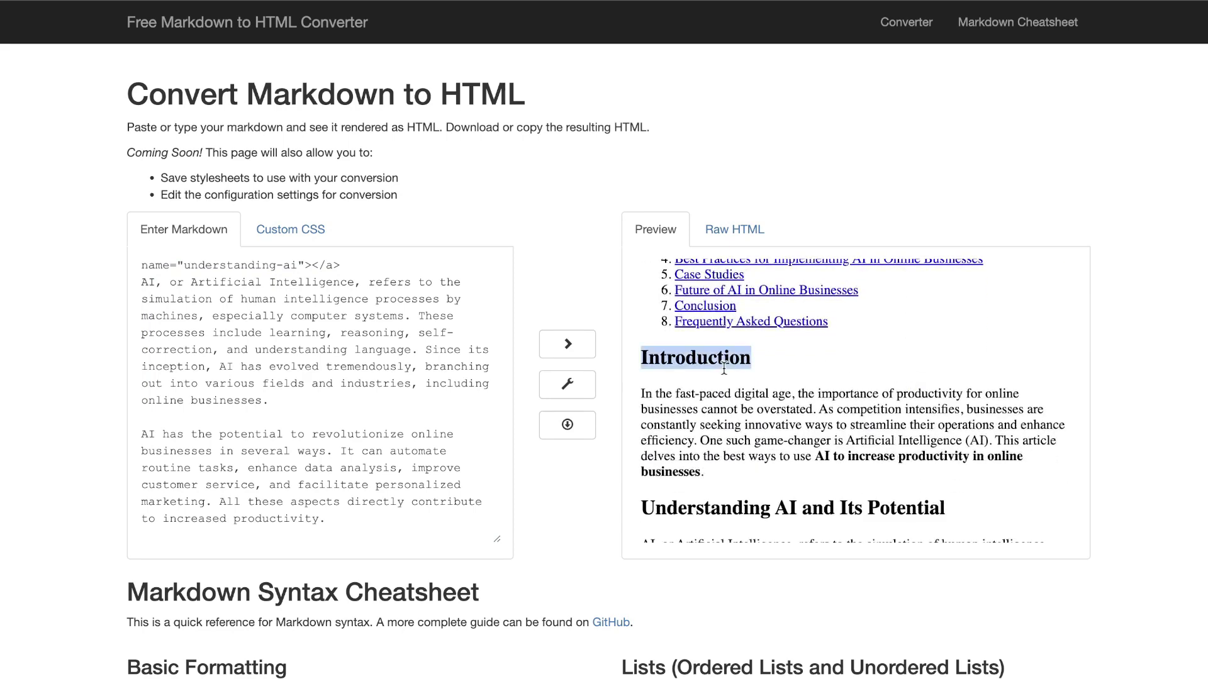
{"action": "triple_click", "coordinate": [748, 508]}
{"action": "scroll", "coordinate": [749, 508], "scroll_direction": "down", "scroll_amount": 4}
{"action": "scroll", "coordinate": [746, 507], "scroll_direction": "down", "scroll_amount": 1}
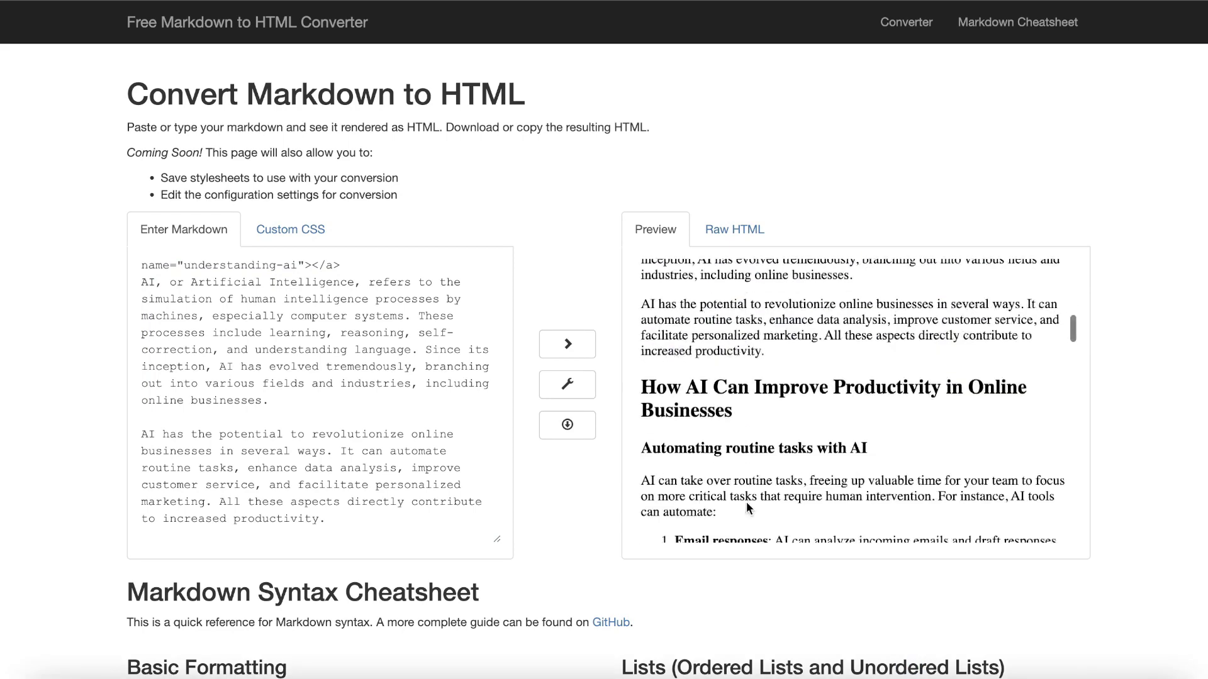
Inspect the preview's remaining headings, subheadings and numbered lists, from How AI Can Improve Productivity to Future of AI
{"action": "triple_click", "coordinate": [689, 385]}
{"action": "scroll", "coordinate": [689, 385], "scroll_direction": "down", "scroll_amount": 1}
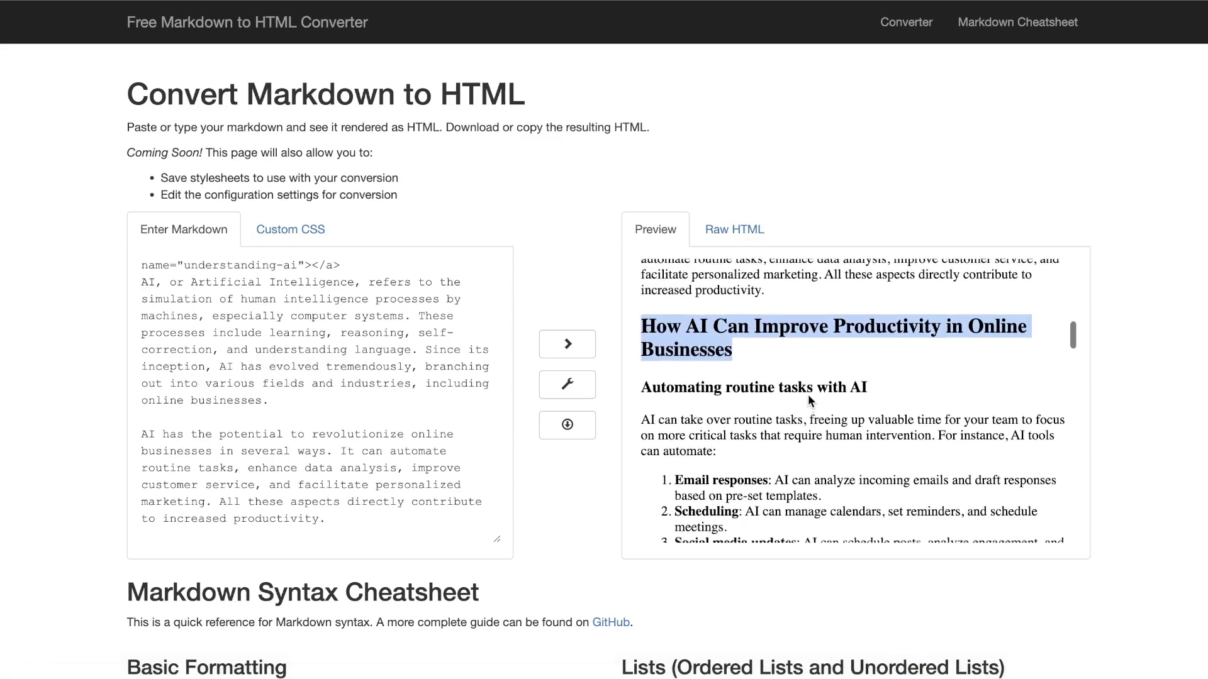
{"action": "triple_click", "coordinate": [763, 388]}
{"action": "scroll", "coordinate": [762, 394], "scroll_direction": "down", "scroll_amount": 1}
{"action": "scroll", "coordinate": [762, 393], "scroll_direction": "down", "scroll_amount": 8}
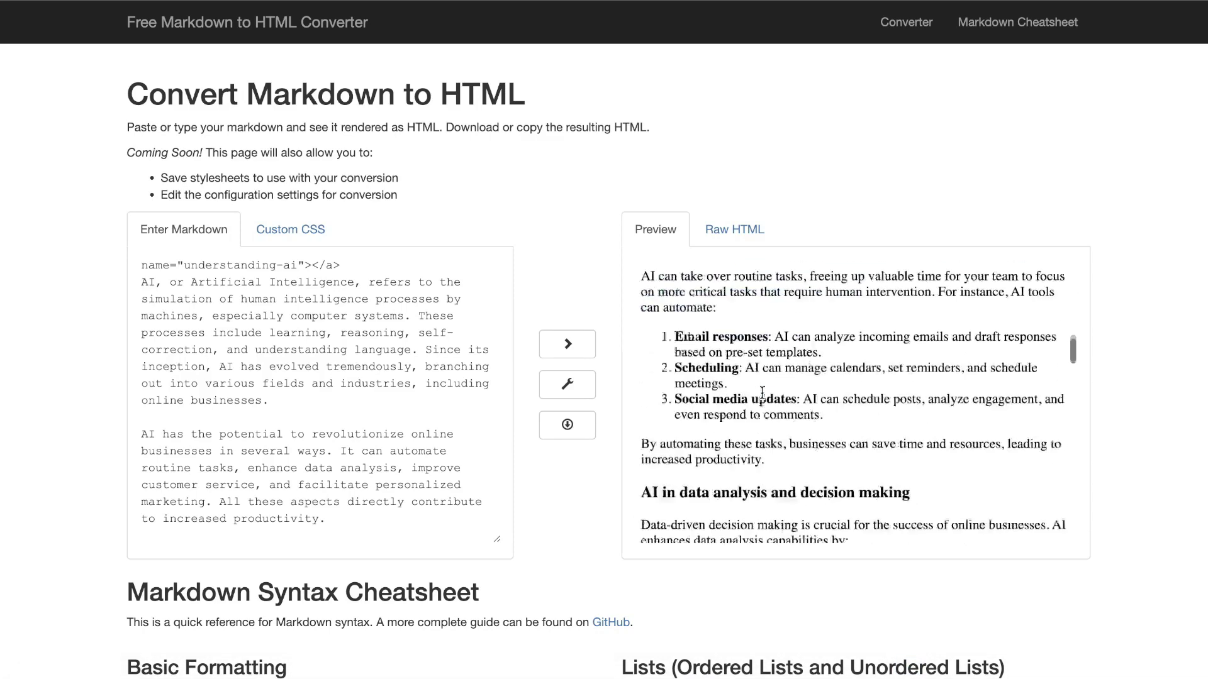
{"action": "scroll", "coordinate": [761, 391], "scroll_direction": "down", "scroll_amount": 5}
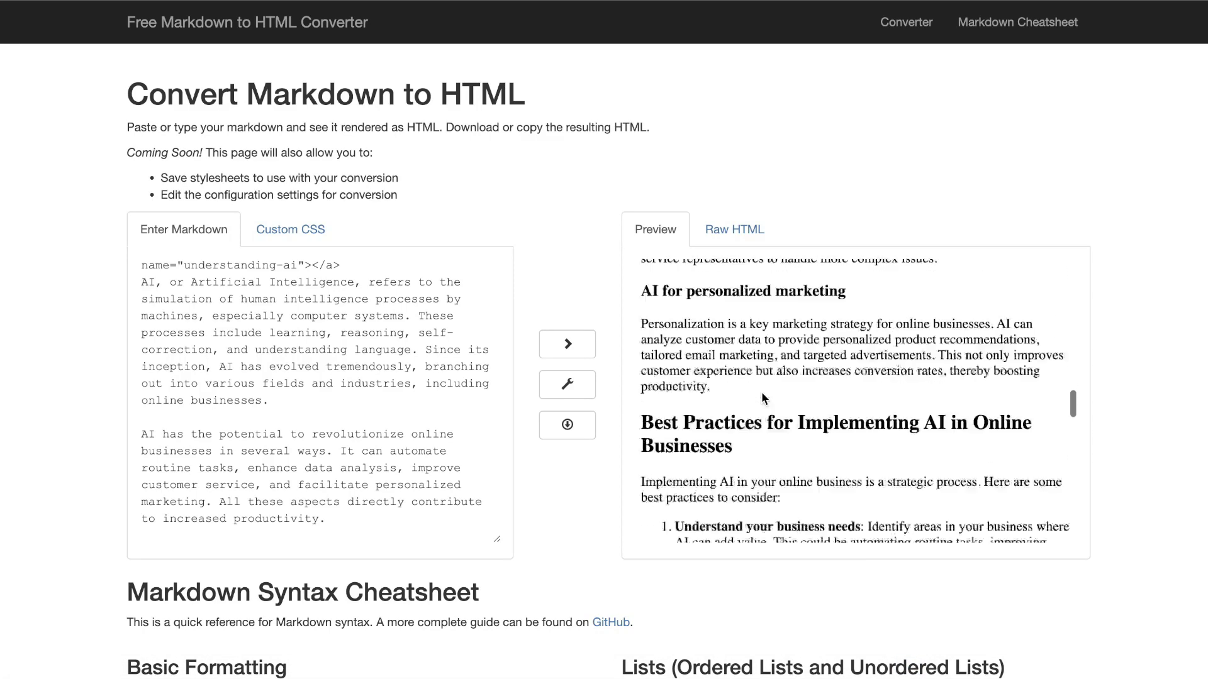
{"action": "scroll", "coordinate": [761, 393], "scroll_direction": "down", "scroll_amount": 6}
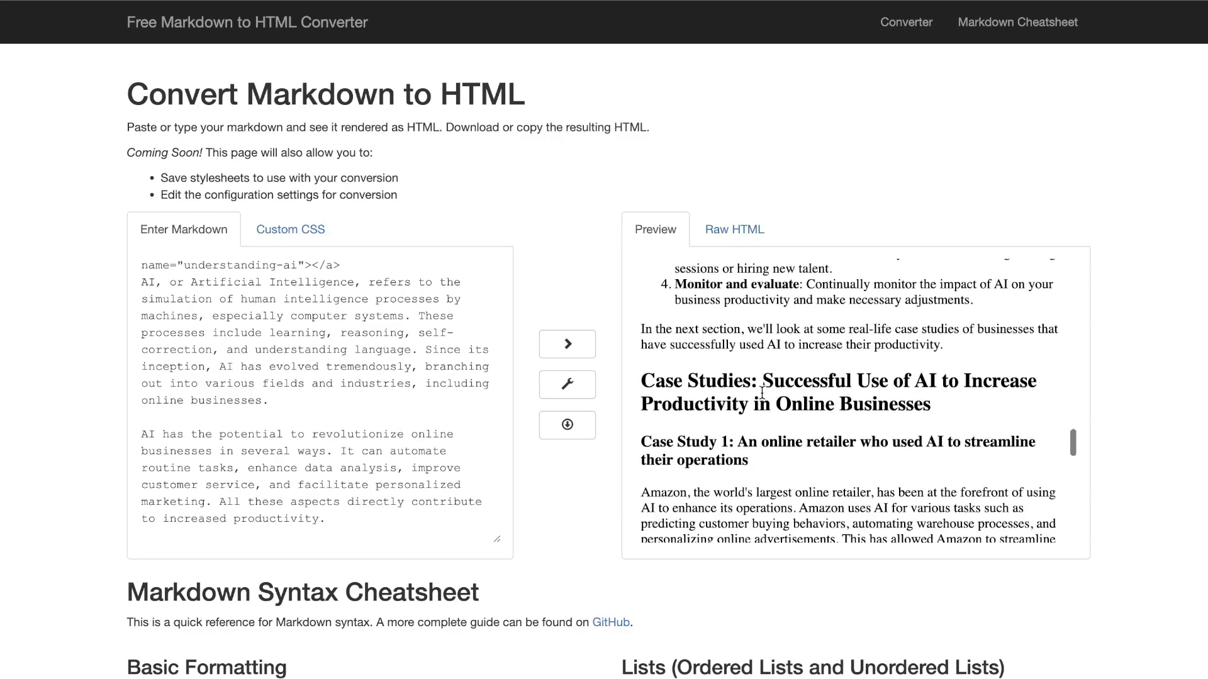
{"action": "scroll", "coordinate": [761, 393], "scroll_direction": "down", "scroll_amount": 2}
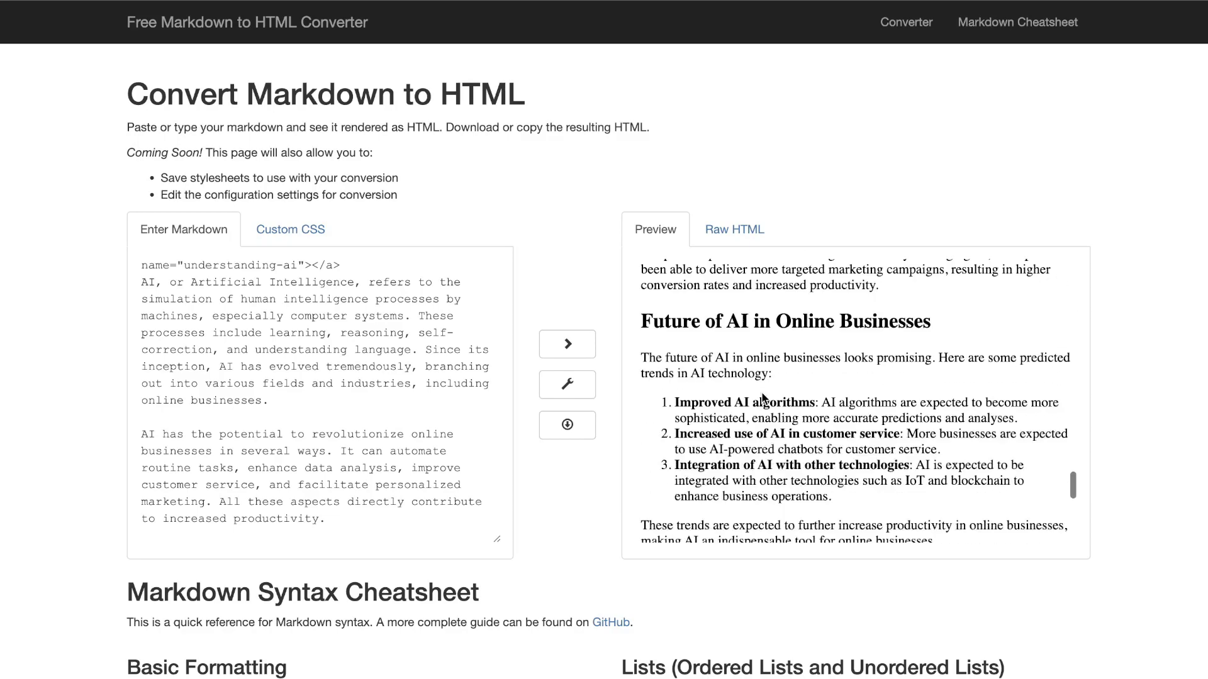
{"action": "scroll", "coordinate": [761, 393], "scroll_direction": "up", "scroll_amount": 20}
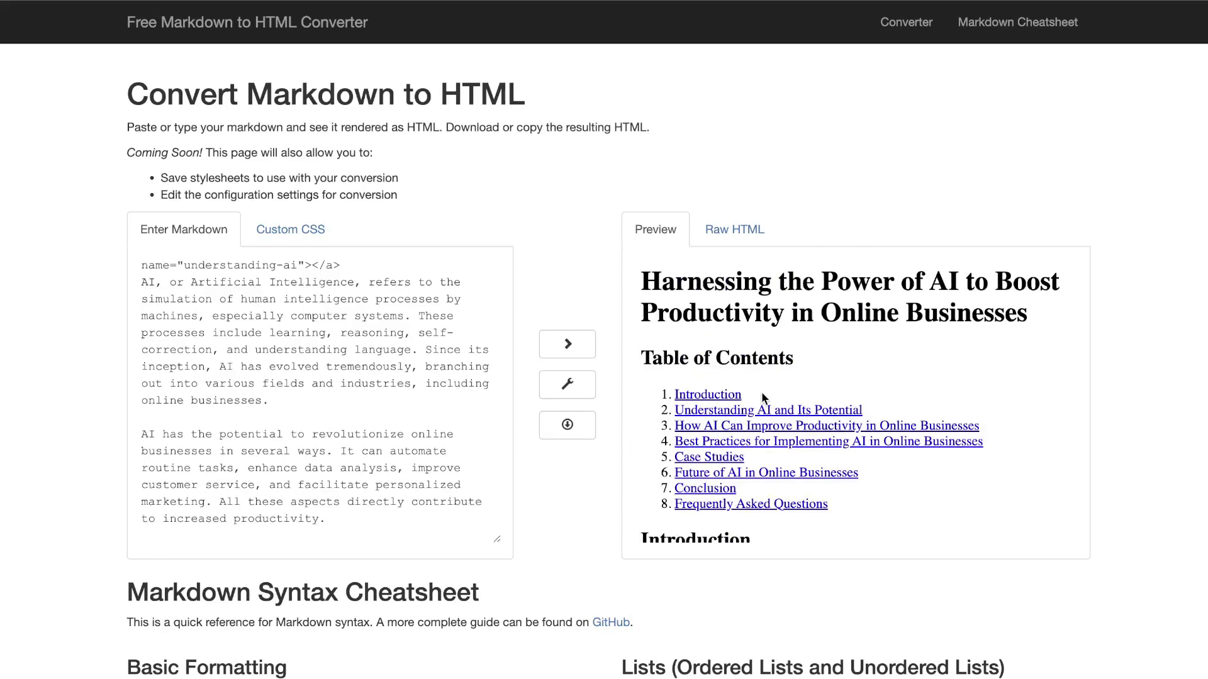
Review the rendered introduction again and highlight the article's main title in the preview
{"action": "scroll", "coordinate": [805, 418], "scroll_direction": "down", "scroll_amount": 3}
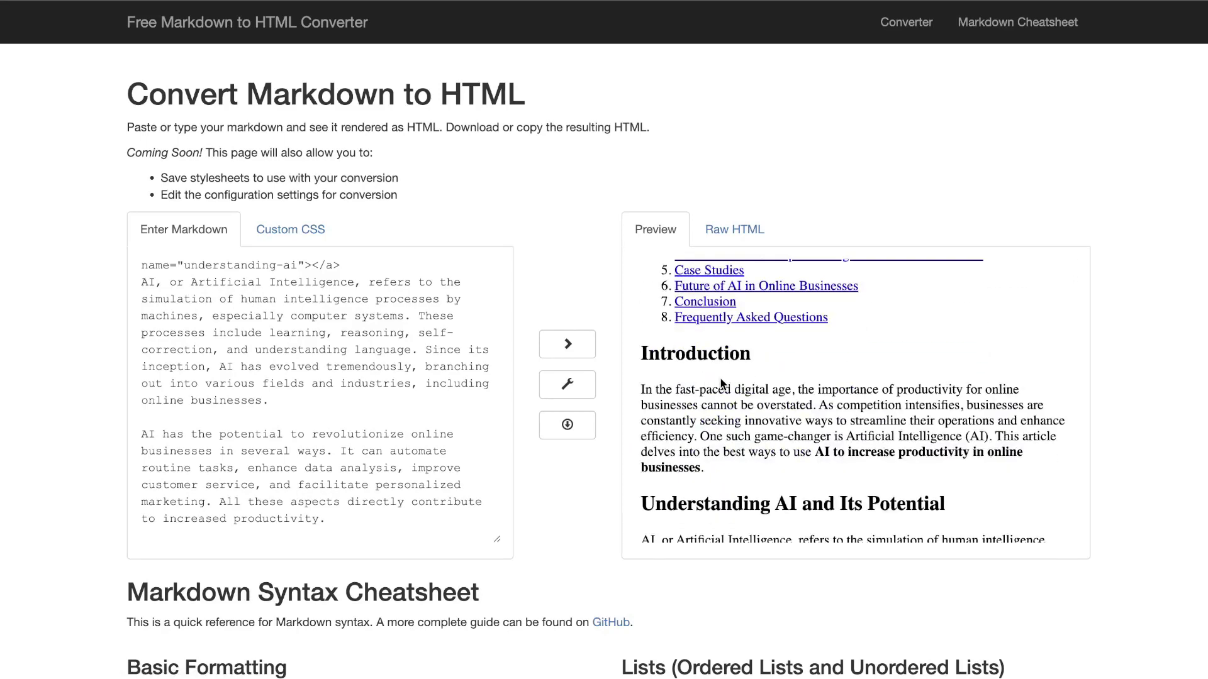
{"action": "scroll", "coordinate": [761, 379], "scroll_direction": "down", "scroll_amount": 1}
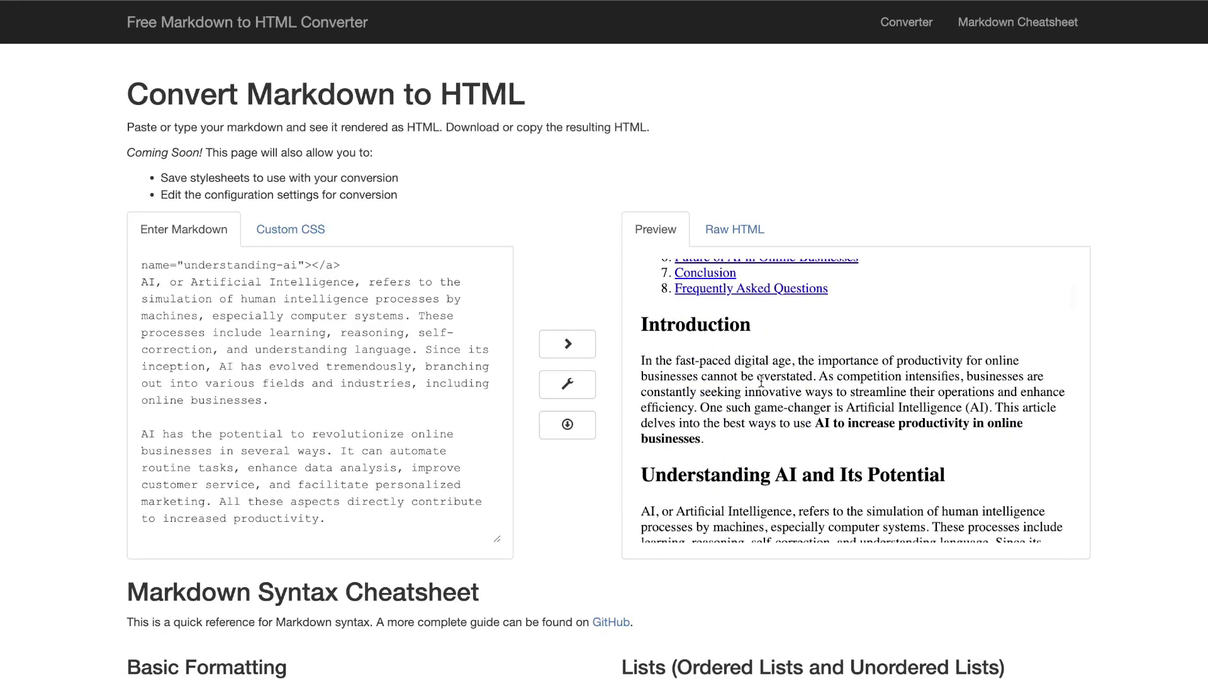
{"action": "scroll", "coordinate": [761, 382], "scroll_direction": "up", "scroll_amount": 1}
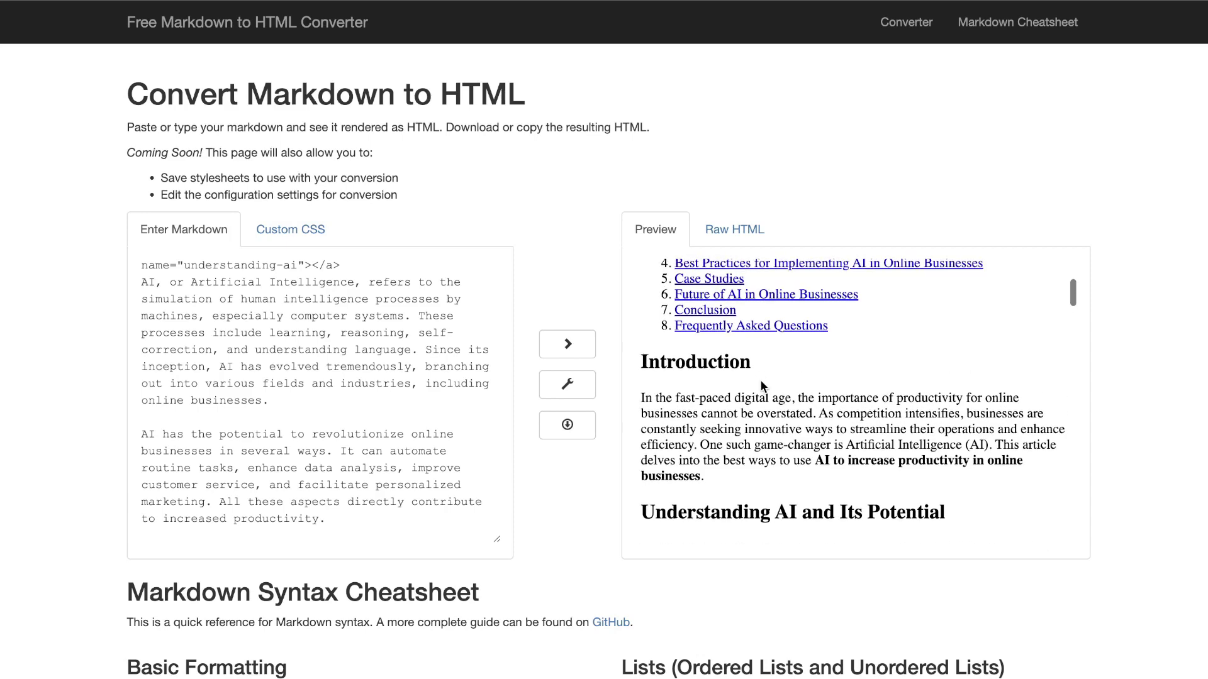
{"action": "scroll", "coordinate": [760, 380], "scroll_direction": "up", "scroll_amount": 5}
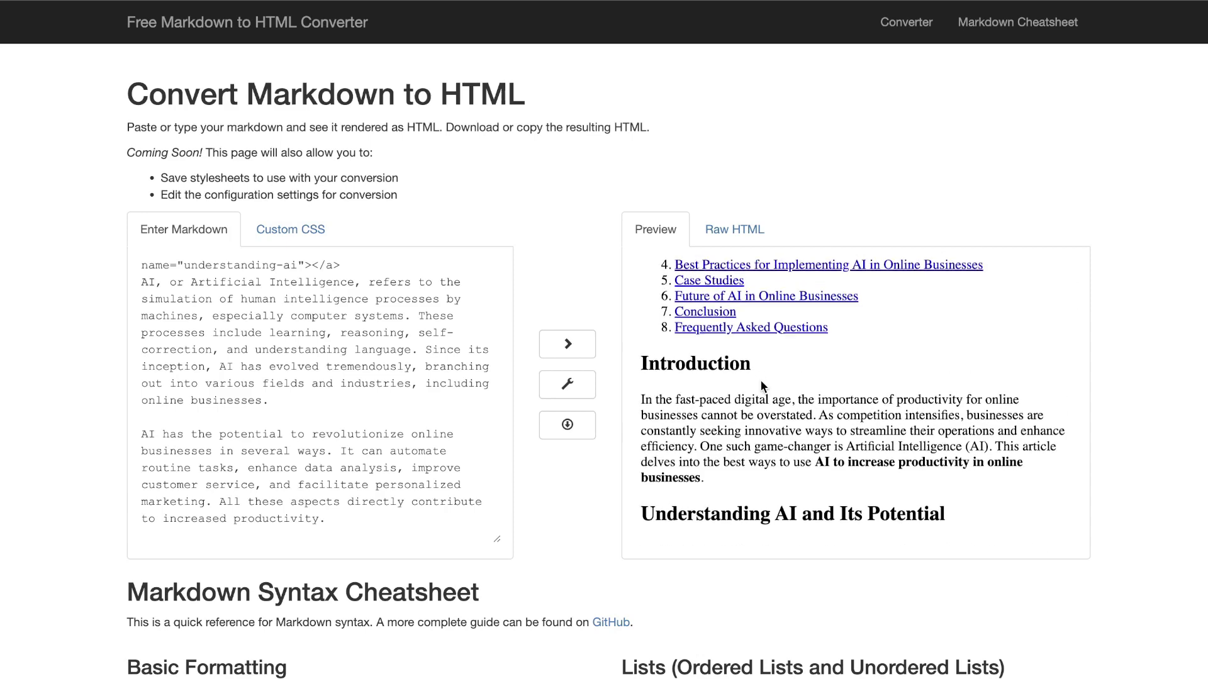
{"action": "triple_click", "coordinate": [793, 311]}
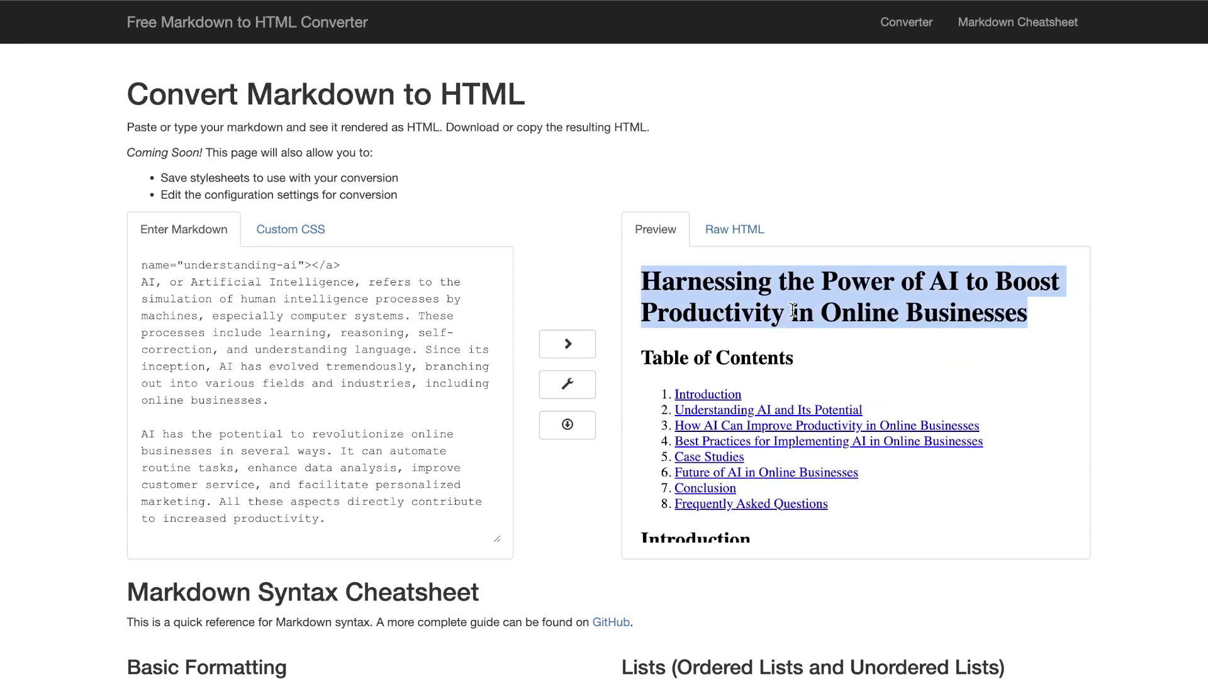
{"action": "left_click_drag", "start_coordinate": [1041, 326], "coordinate": [646, 280]}
{"action": "left_click", "coordinate": [852, 314]}
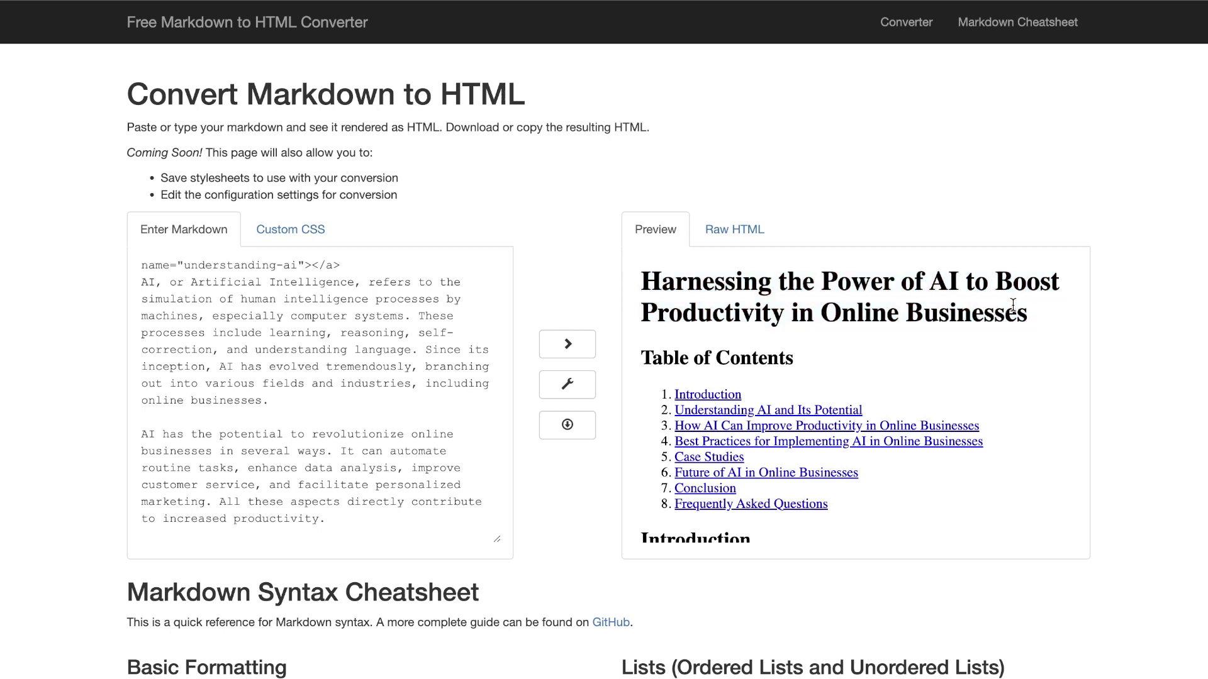
{"action": "left_click_drag", "start_coordinate": [1044, 324], "coordinate": [592, 286]}
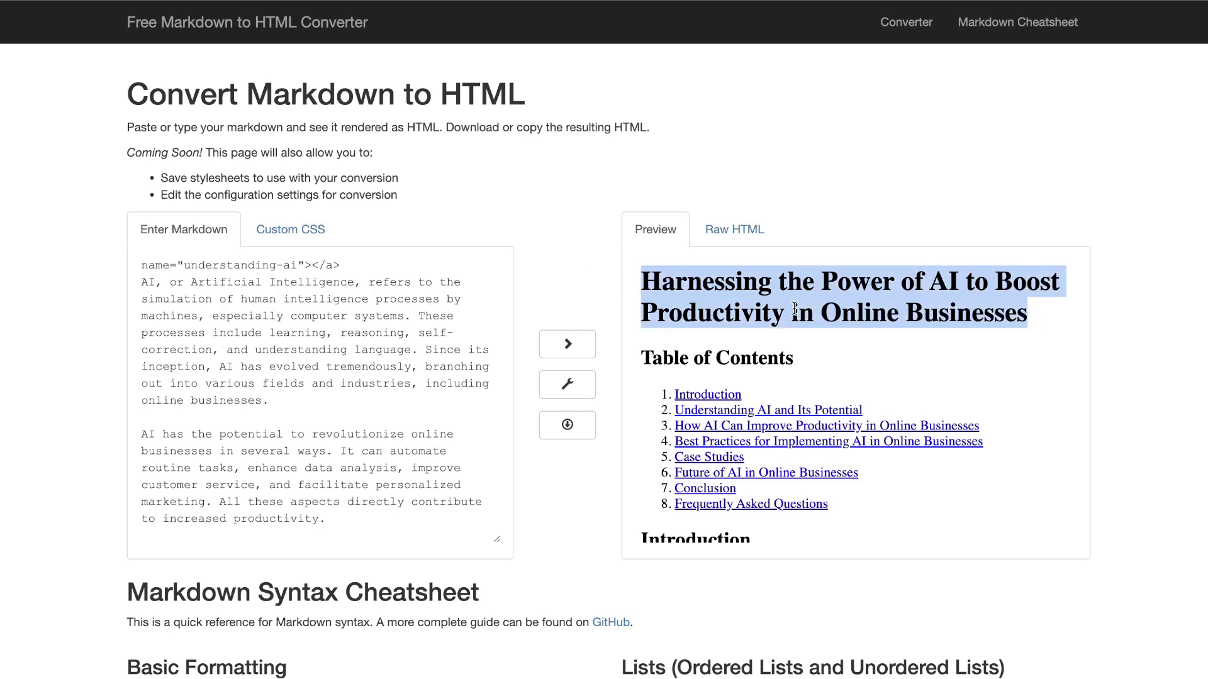
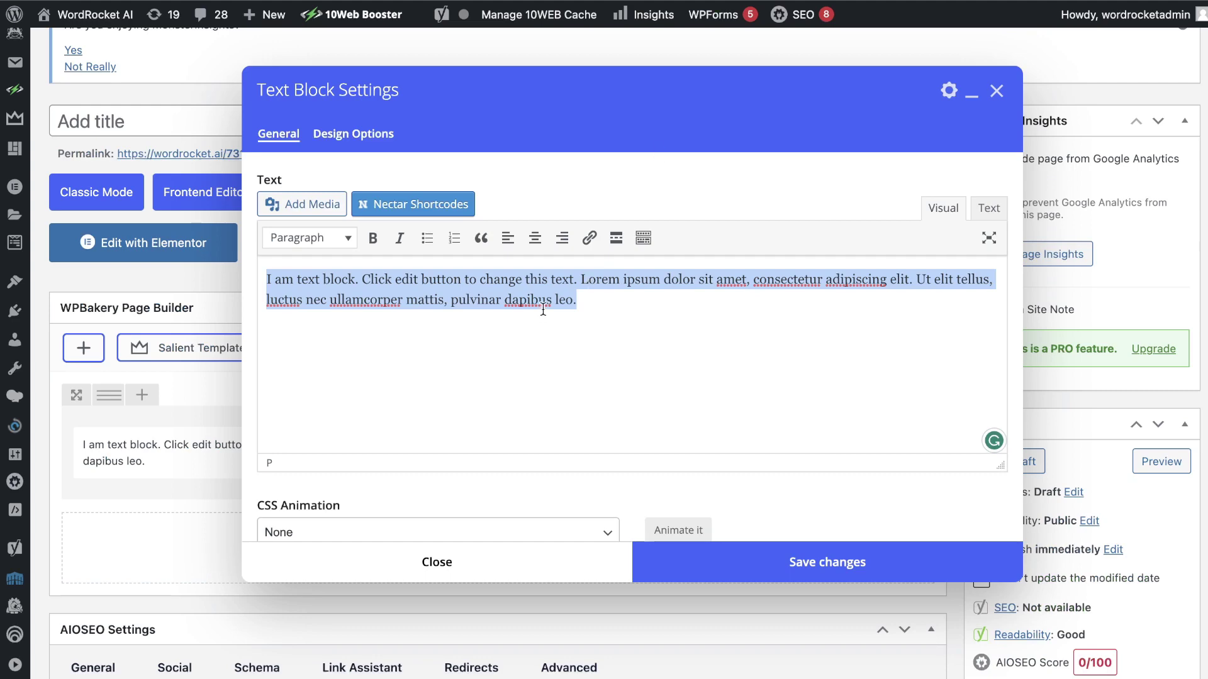
In the WordPress text block, replace the placeholder text with the converted article, check its headings and save the changes
{"action": "triple_click", "coordinate": [535, 298]}
{"action": "key", "text": "ctrl+v"}
{"action": "scroll", "coordinate": [535, 298], "scroll_direction": "up", "scroll_amount": 10}
{"action": "scroll", "coordinate": [535, 298], "scroll_direction": "up", "scroll_amount": 4}
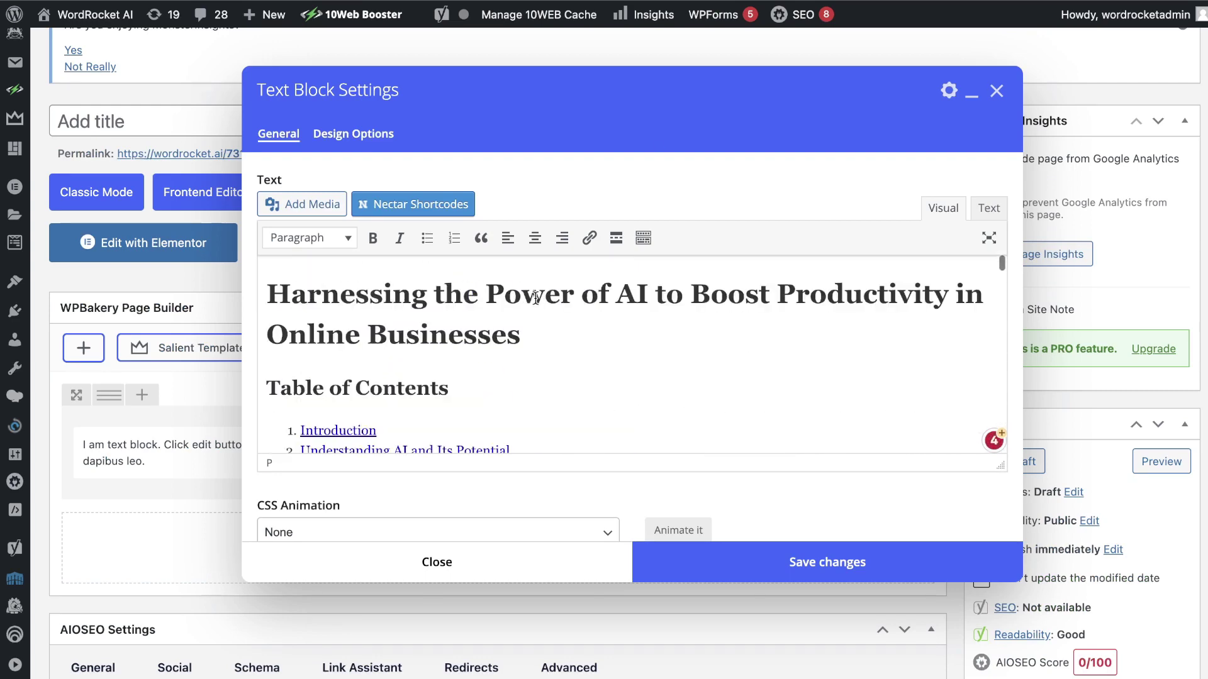
{"action": "triple_click", "coordinate": [451, 343]}
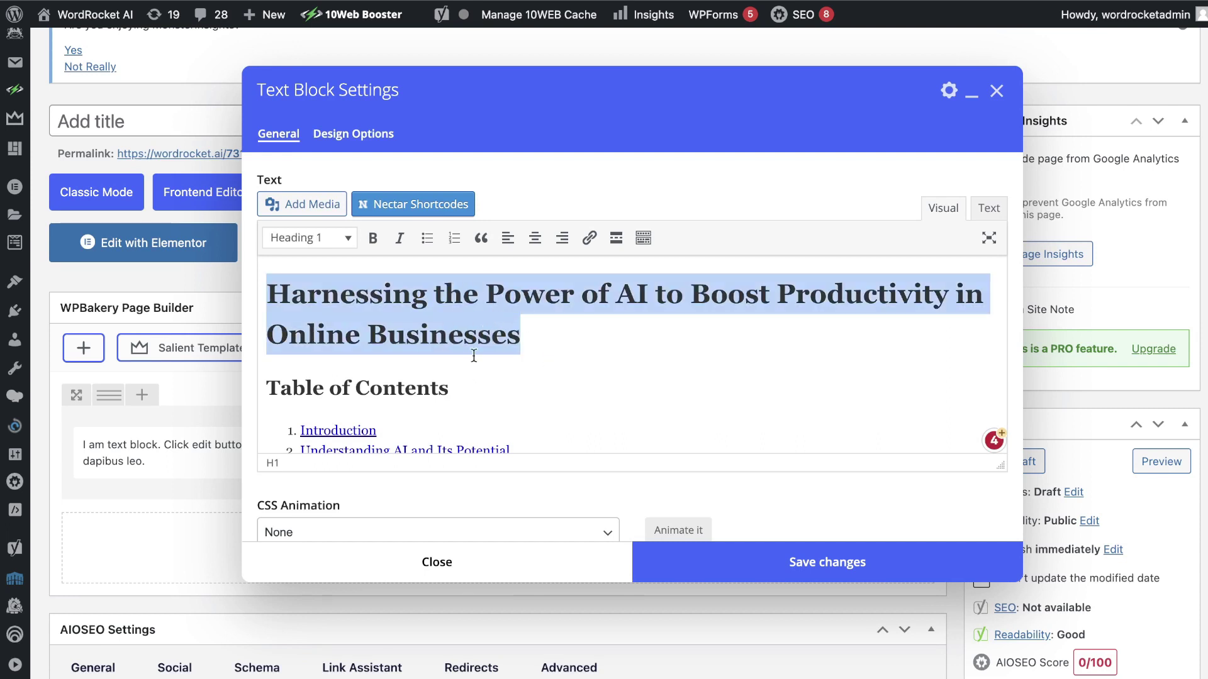
{"action": "scroll", "coordinate": [415, 324], "scroll_direction": "down", "scroll_amount": 5}
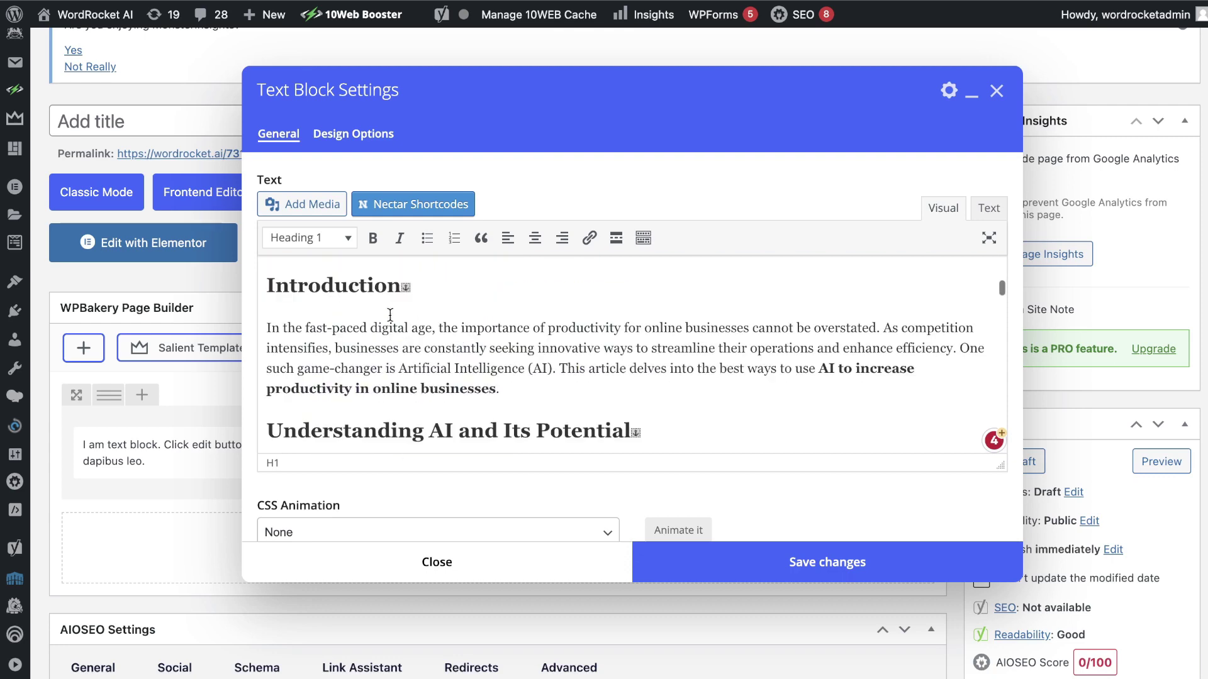
{"action": "left_click", "coordinate": [776, 560]}
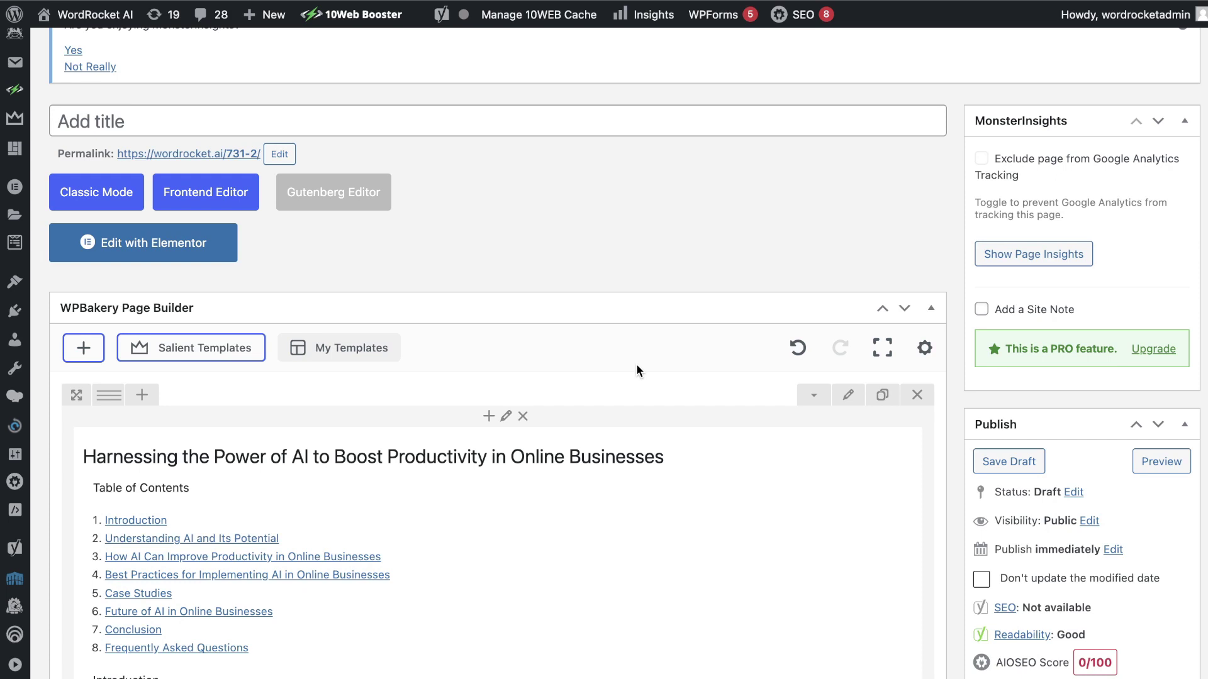
Reopen the article's text block and check the heading levels of the main title and the Introduction
{"action": "scroll", "coordinate": [636, 369], "scroll_direction": "down", "scroll_amount": 1}
{"action": "scroll", "coordinate": [637, 370], "scroll_direction": "down", "scroll_amount": 2}
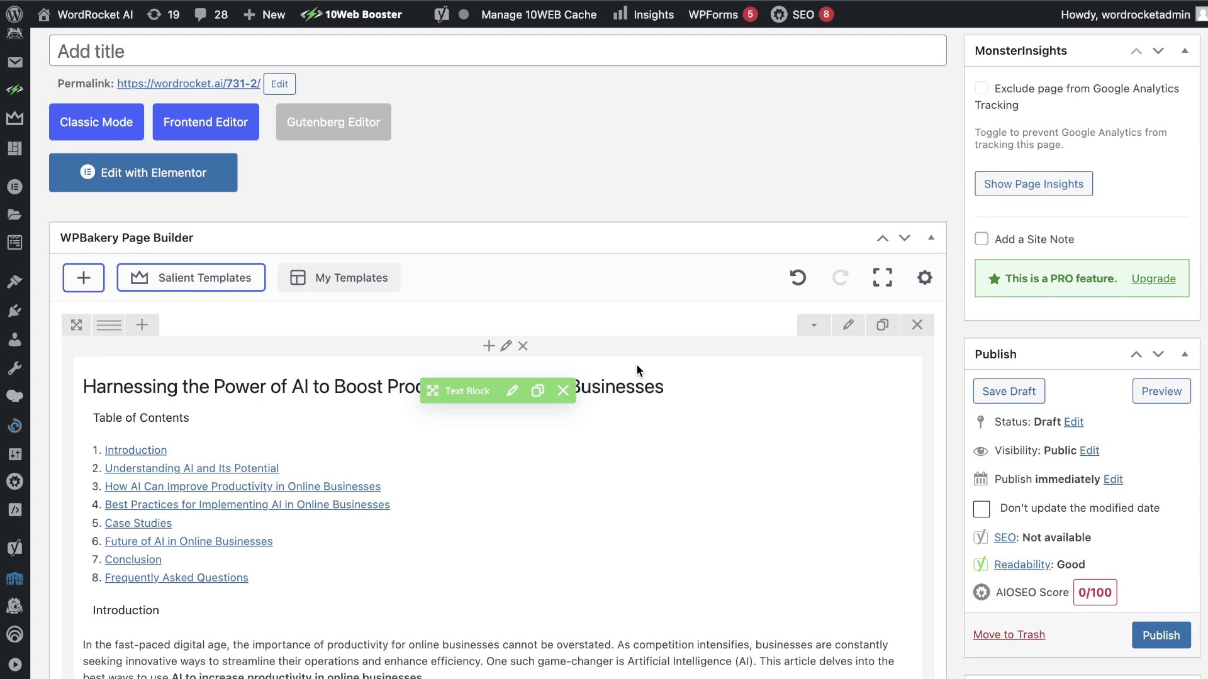
{"action": "left_click", "coordinate": [636, 369]}
{"action": "scroll", "coordinate": [514, 311], "scroll_direction": "up", "scroll_amount": 10}
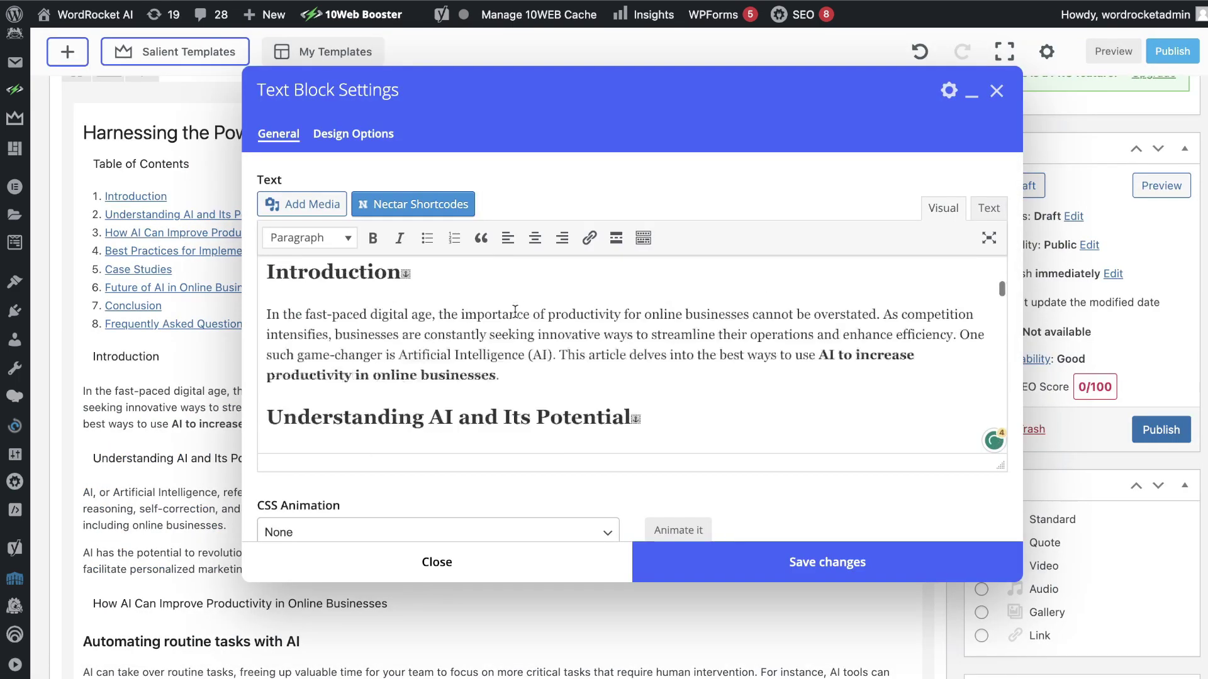
{"action": "triple_click", "coordinate": [469, 315]}
{"action": "scroll", "coordinate": [489, 352], "scroll_direction": "down", "scroll_amount": 1}
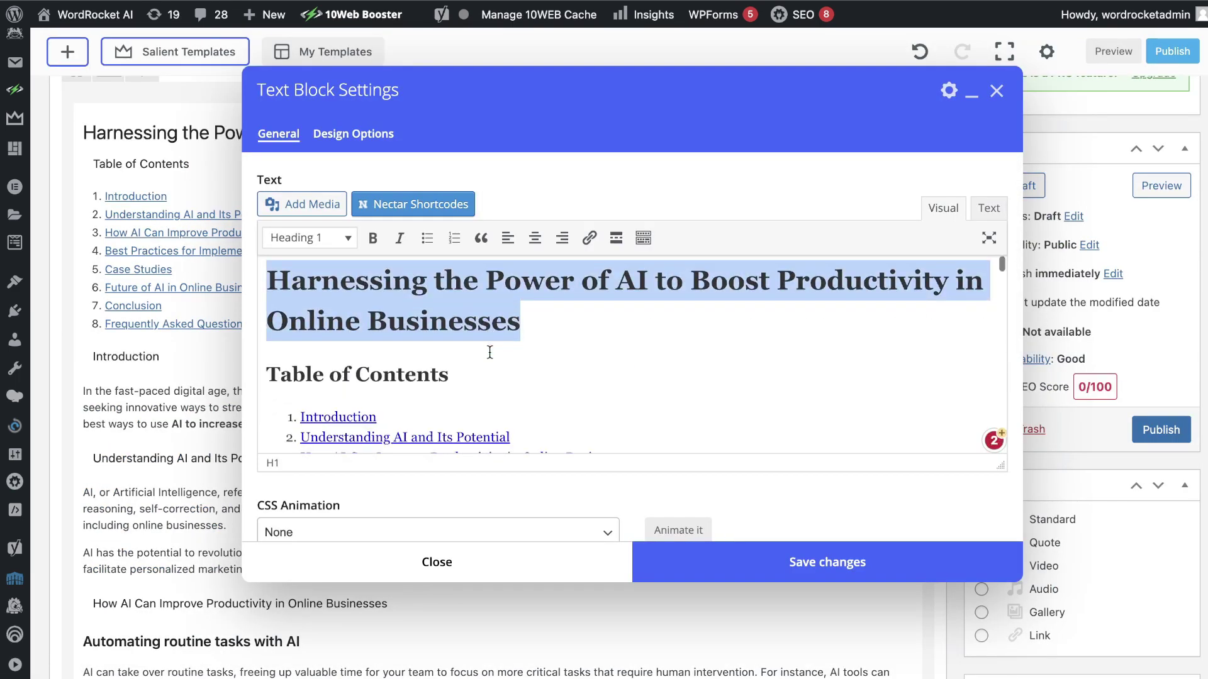
{"action": "scroll", "coordinate": [490, 352], "scroll_direction": "down", "scroll_amount": 5}
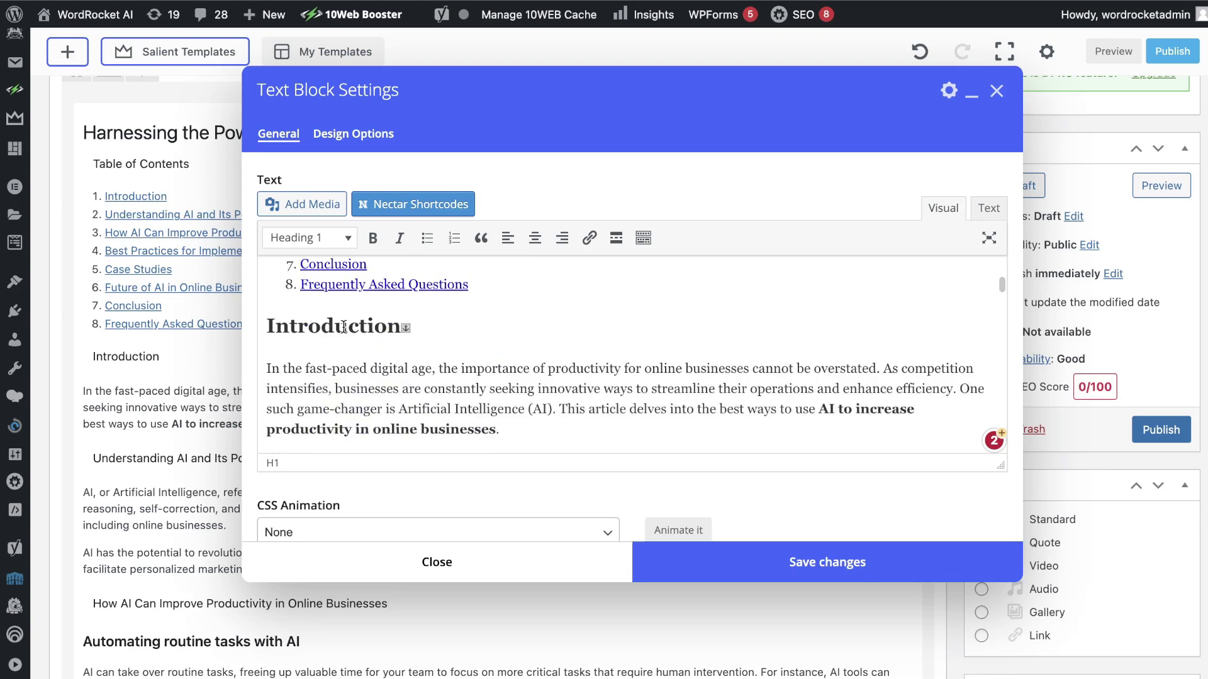
{"action": "double_click", "coordinate": [343, 328]}
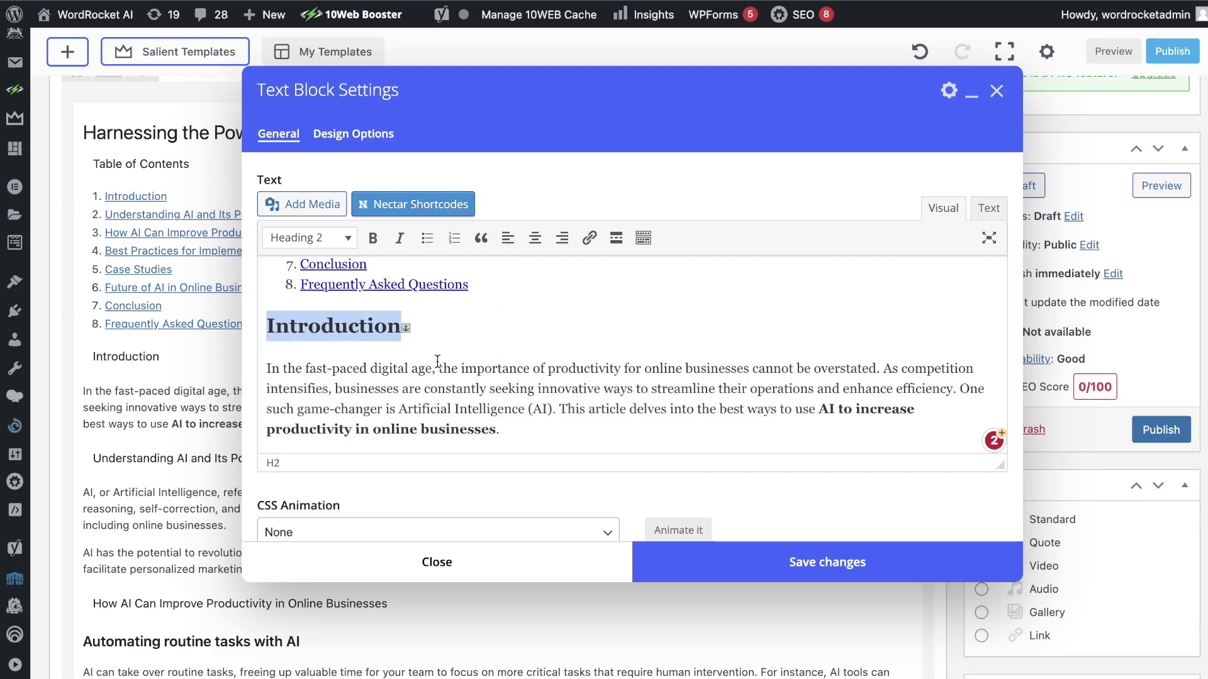
Delete the Introduction heading between the table of contents and the article's opening paragraph
{"action": "key", "text": "BackSpace"}
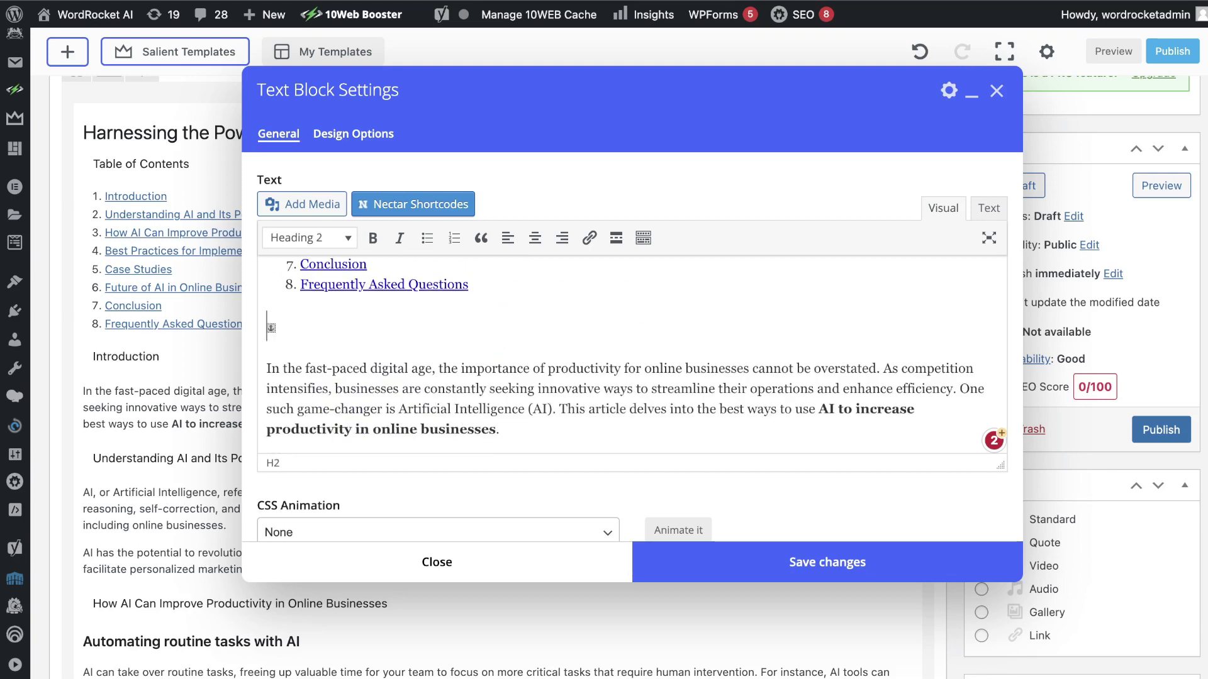
{"action": "key", "text": "BackSpace"}
{"action": "scroll", "coordinate": [548, 365], "scroll_direction": "up", "scroll_amount": 5}
{"action": "scroll", "coordinate": [548, 365], "scroll_direction": "down", "scroll_amount": 10}
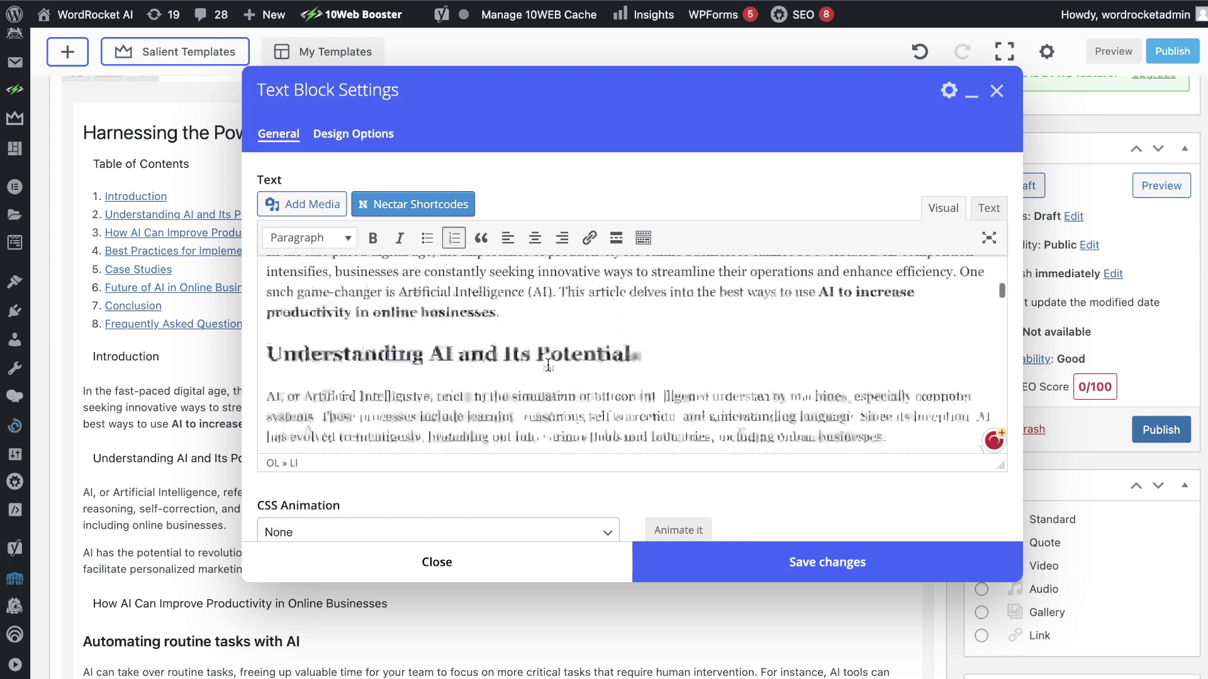
Check the heading levels of the Understanding AI and How AI Can Improve Productivity sections and look back at the title
{"action": "scroll", "coordinate": [548, 365], "scroll_direction": "up", "scroll_amount": 8}
{"action": "scroll", "coordinate": [547, 365], "scroll_direction": "down", "scroll_amount": 2}
{"action": "triple_click", "coordinate": [449, 349]}
{"action": "scroll", "coordinate": [497, 356], "scroll_direction": "down", "scroll_amount": 3}
{"action": "scroll", "coordinate": [497, 357], "scroll_direction": "up", "scroll_amount": 3}
{"action": "left_click", "coordinate": [545, 350]}
{"action": "scroll", "coordinate": [545, 349], "scroll_direction": "down", "scroll_amount": 3}
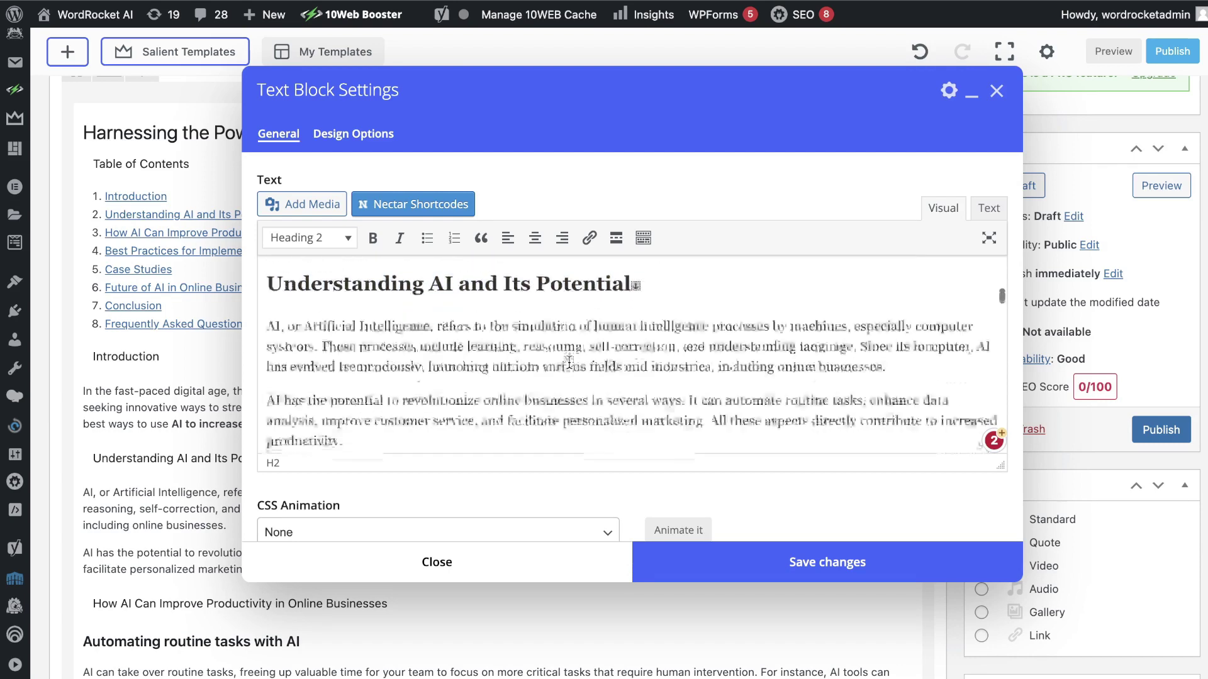
{"action": "triple_click", "coordinate": [486, 370]}
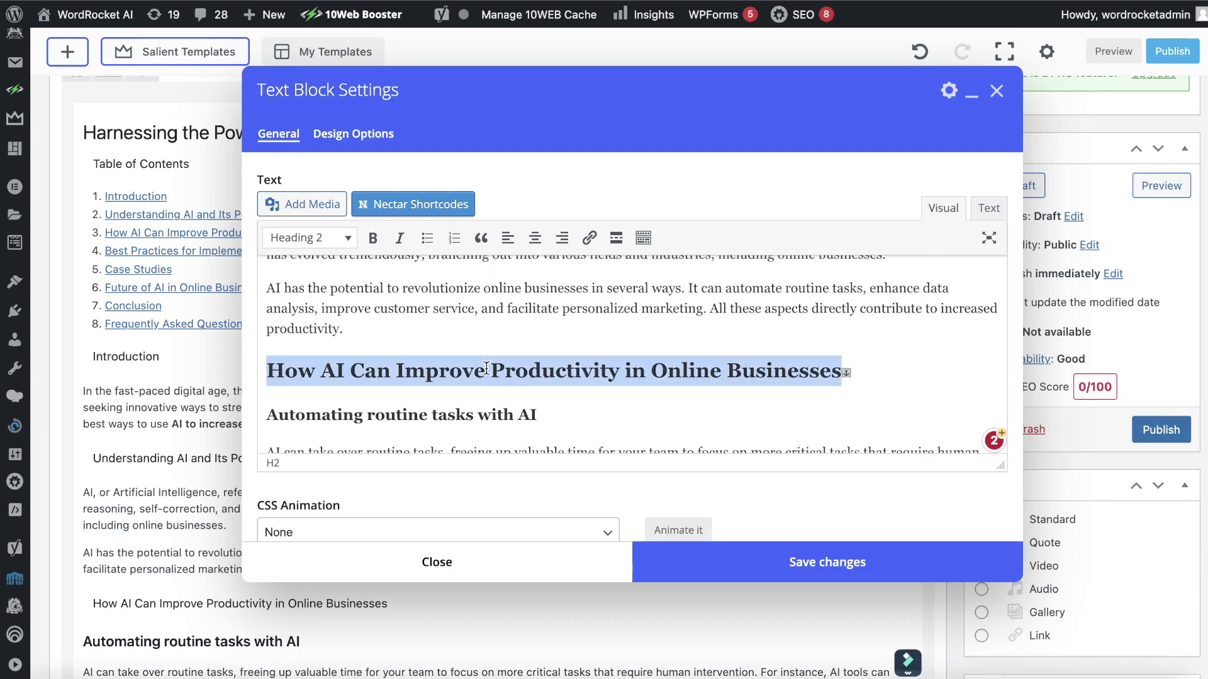
{"action": "key", "text": "Right"}
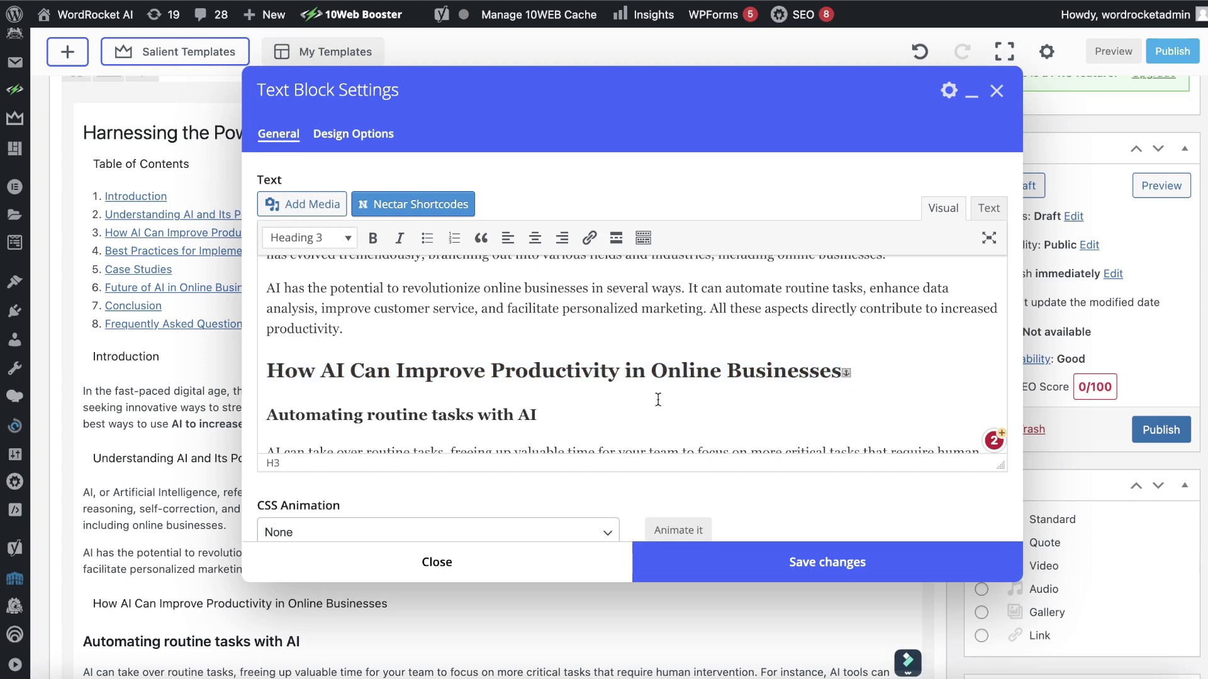
{"action": "scroll", "coordinate": [636, 400], "scroll_direction": "up", "scroll_amount": 5}
{"action": "left_click", "coordinate": [572, 325]}
{"action": "scroll", "coordinate": [572, 325], "scroll_direction": "up", "scroll_amount": 5}
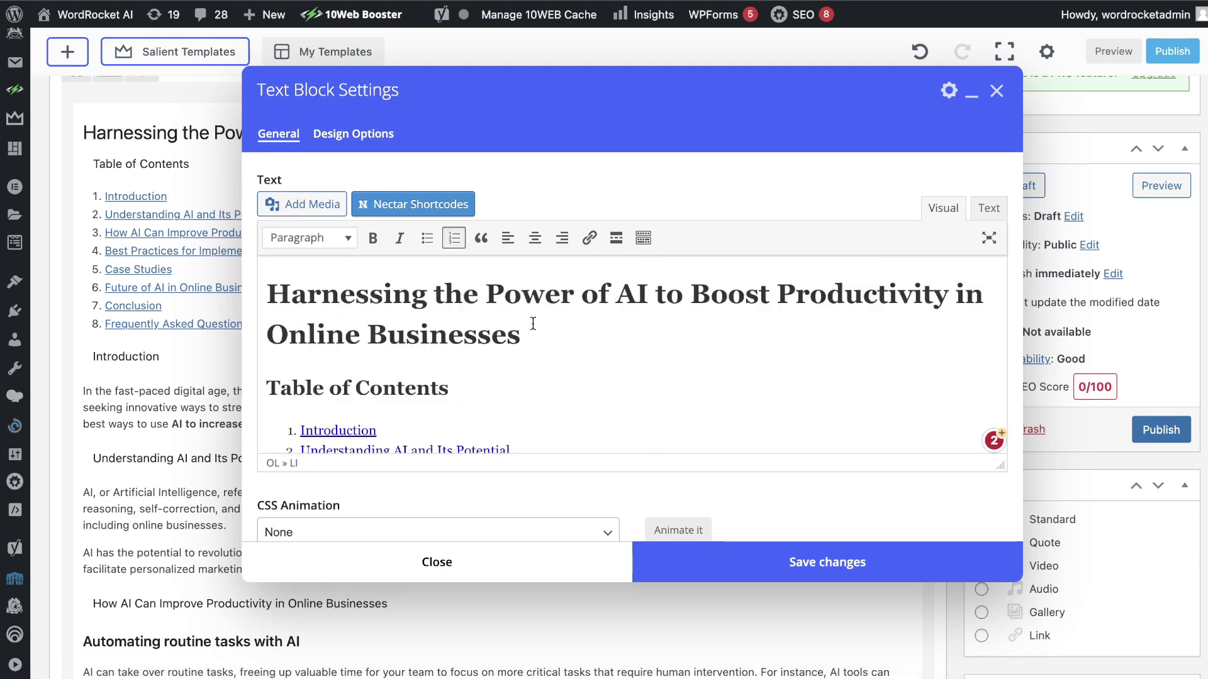
Extend the heading "Understanding AI and Its Potential" with "To Boost Productivity In Online Businesses"
{"action": "scroll", "coordinate": [540, 347], "scroll_direction": "down", "scroll_amount": 3}
{"action": "scroll", "coordinate": [538, 345], "scroll_direction": "up", "scroll_amount": 3}
{"action": "scroll", "coordinate": [479, 336], "scroll_direction": "down", "scroll_amount": 5}
{"action": "scroll", "coordinate": [479, 336], "scroll_direction": "down", "scroll_amount": 3}
{"action": "scroll", "coordinate": [479, 339], "scroll_direction": "up", "scroll_amount": 6}
{"action": "scroll", "coordinate": [584, 340], "scroll_direction": "down", "scroll_amount": 5}
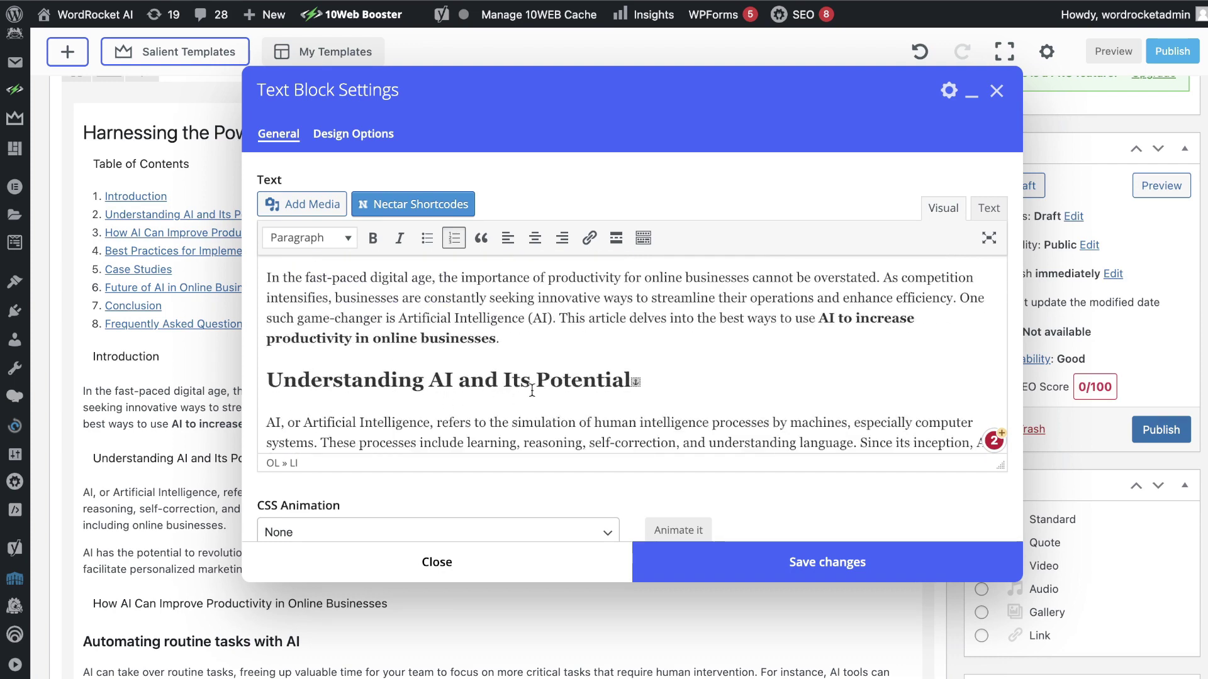
{"action": "left_click", "coordinate": [626, 385]}
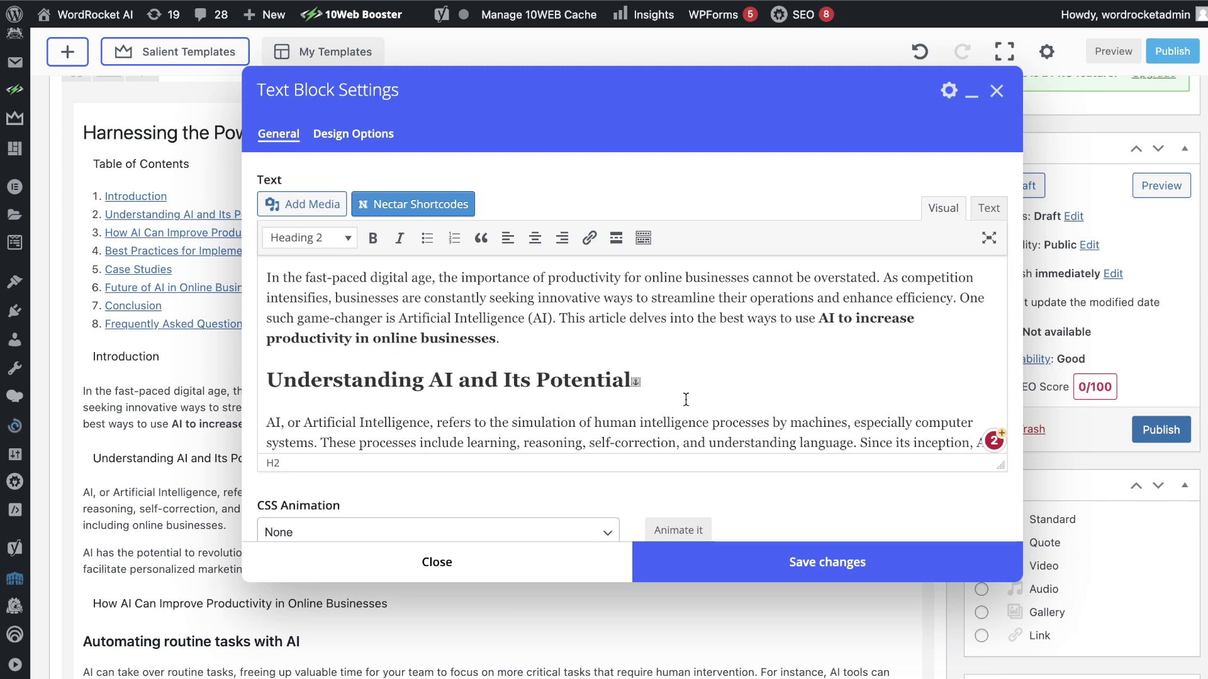
{"action": "type", "text": "To Boost Productivity In Online Businesses"}
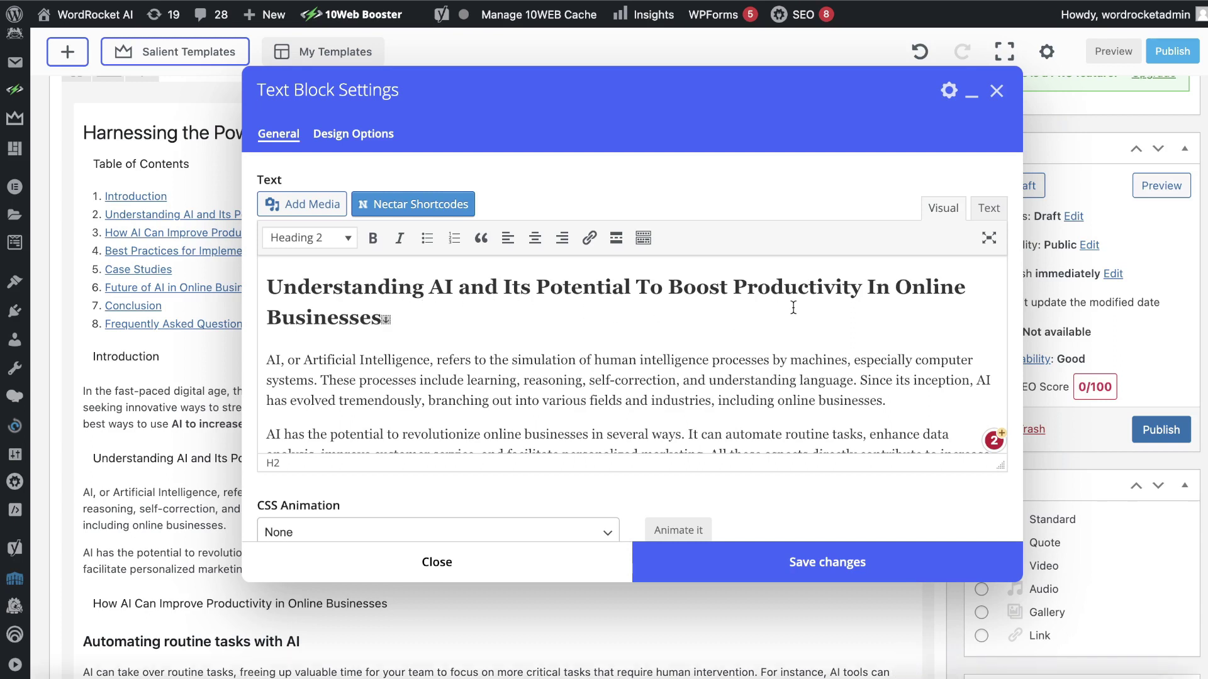
Insert "in your online business" before "with AI" in the "Automating routine tasks with AI" subheading, keeping single spacing between words
{"action": "scroll", "coordinate": [539, 309], "scroll_direction": "down", "scroll_amount": 5}
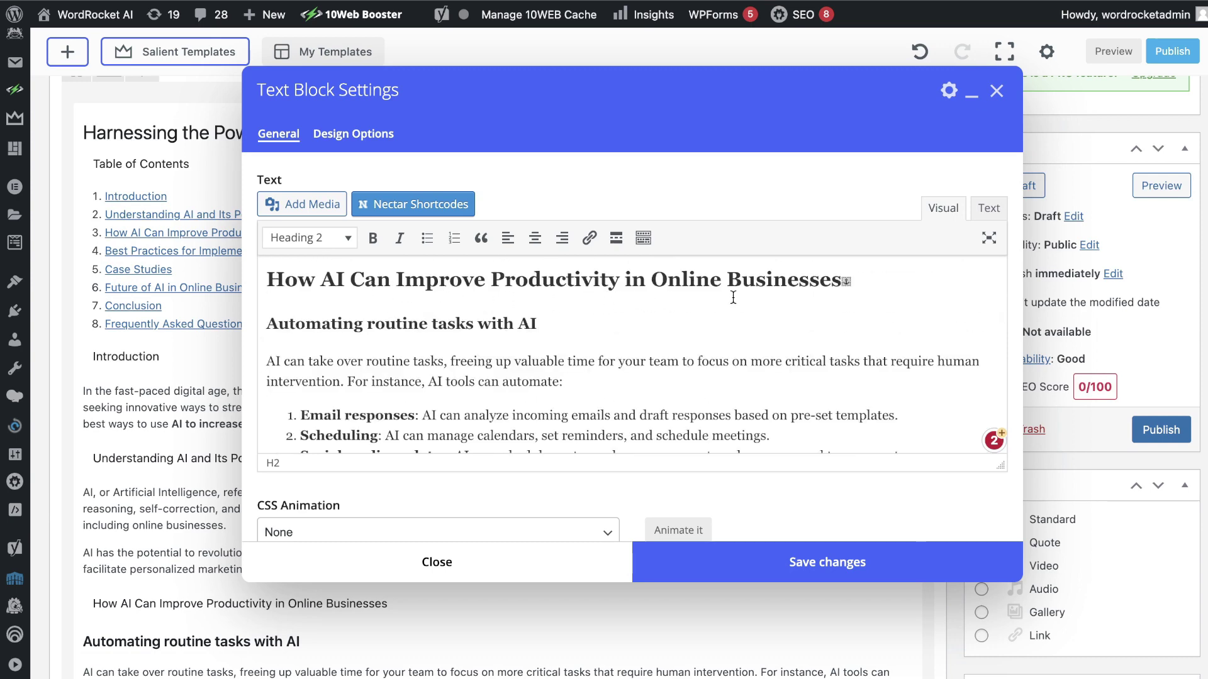
{"action": "scroll", "coordinate": [685, 293], "scroll_direction": "down", "scroll_amount": 5}
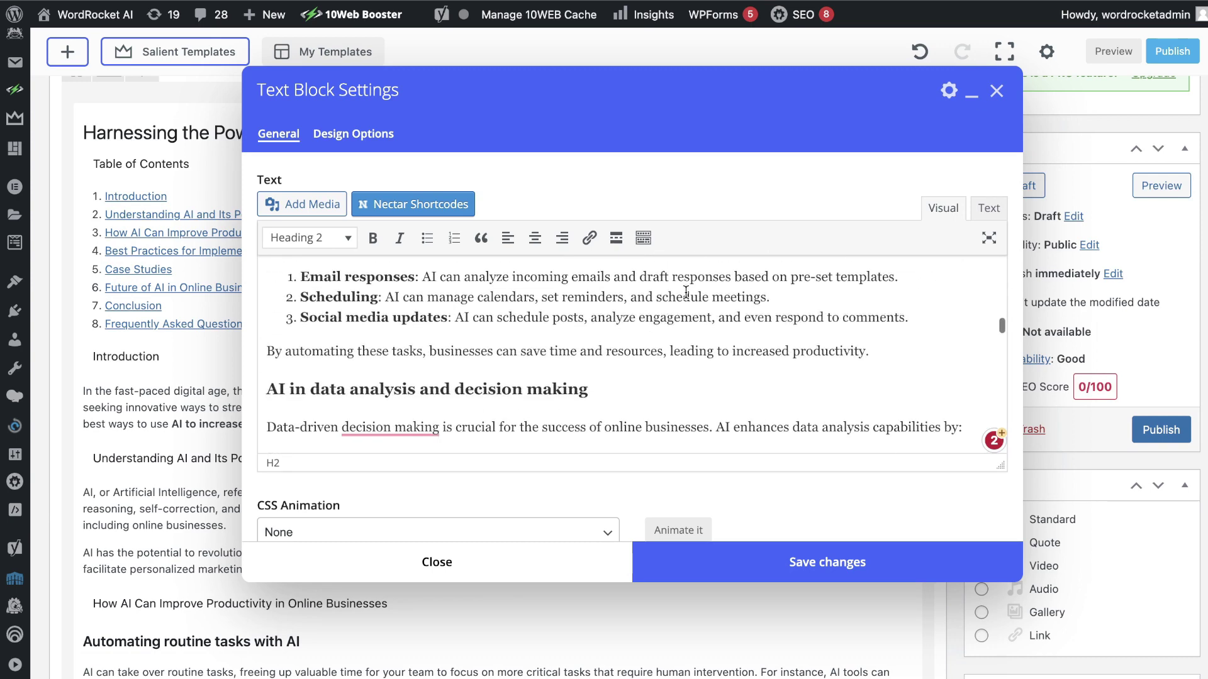
{"action": "scroll", "coordinate": [686, 293], "scroll_direction": "up", "scroll_amount": 5}
{"action": "triple_click", "coordinate": [300, 338]}
{"action": "left_click", "coordinate": [342, 358]}
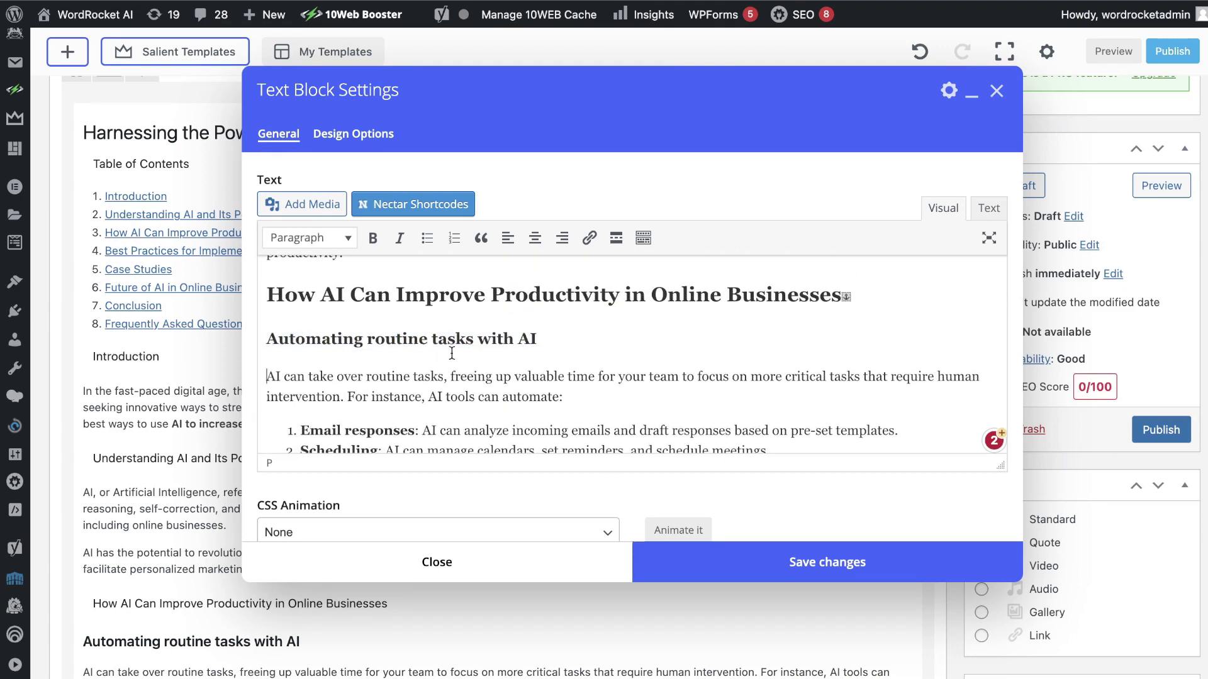
{"action": "left_click", "coordinate": [475, 340]}
{"action": "type", "text": "in your online business"}
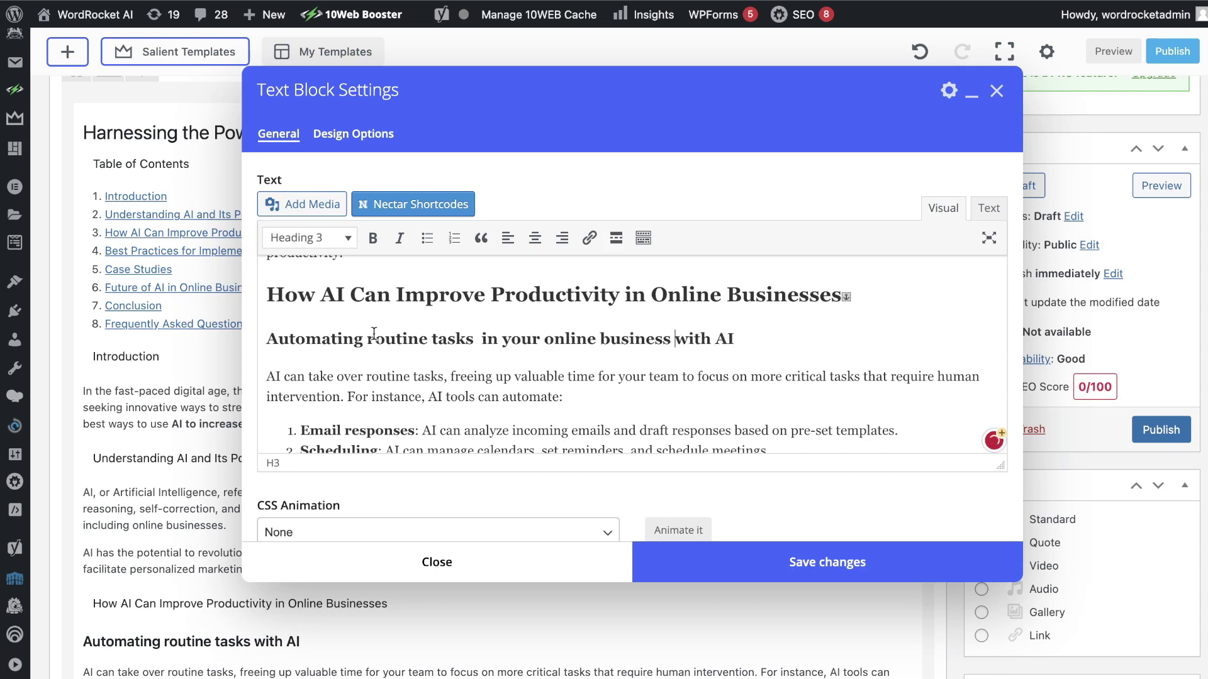
{"action": "triple_click", "coordinate": [337, 342]}
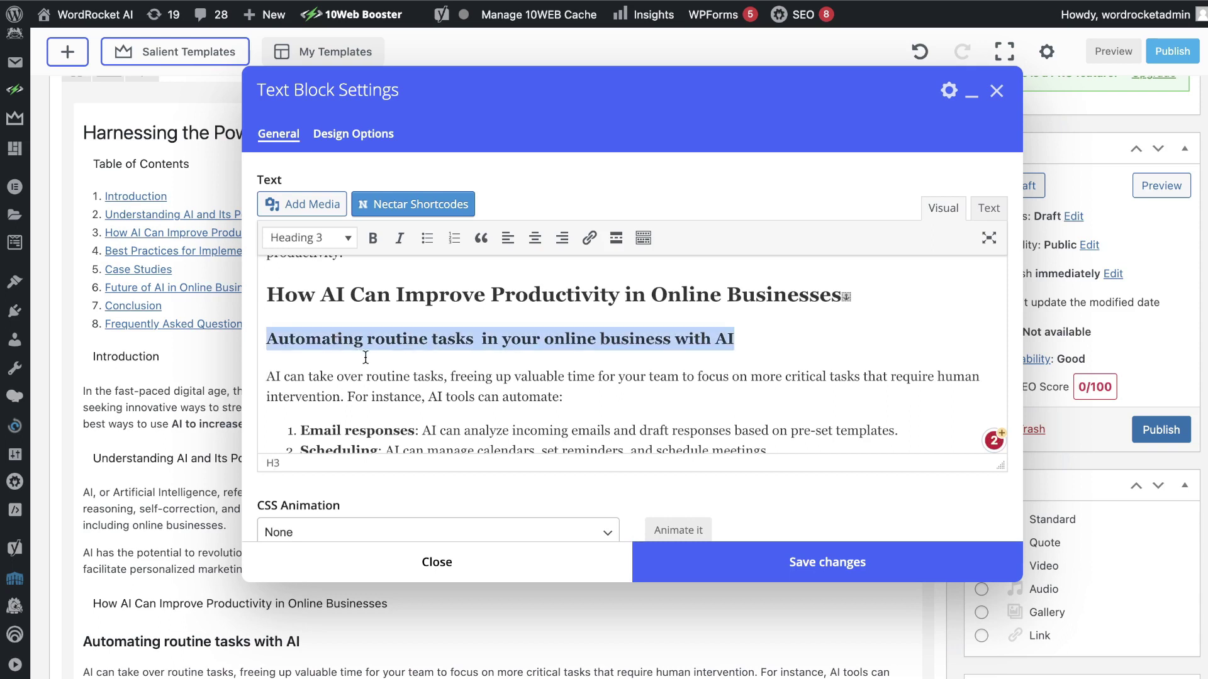
{"action": "key", "text": "Right"}
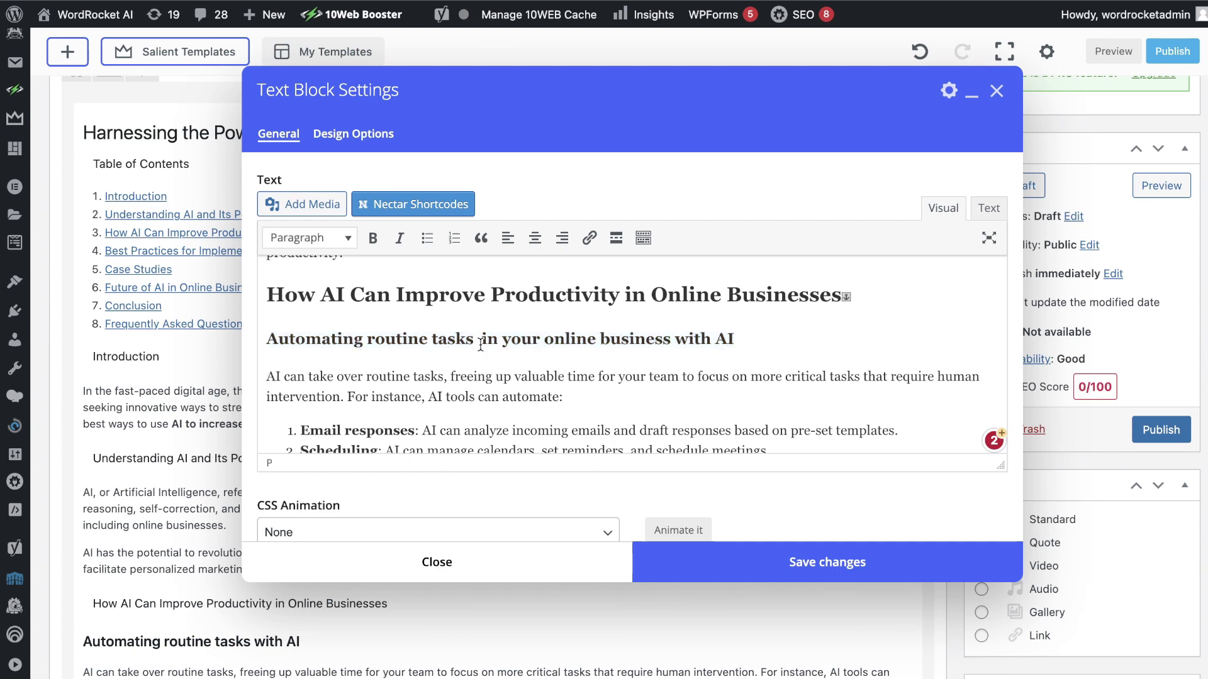
{"action": "left_click", "coordinate": [480, 346]}
{"action": "key", "text": "BackSpace"}
Append "in online businesses" to the "AI in data analysis and decision making" subheading
{"action": "scroll", "coordinate": [686, 349], "scroll_direction": "down", "scroll_amount": 5}
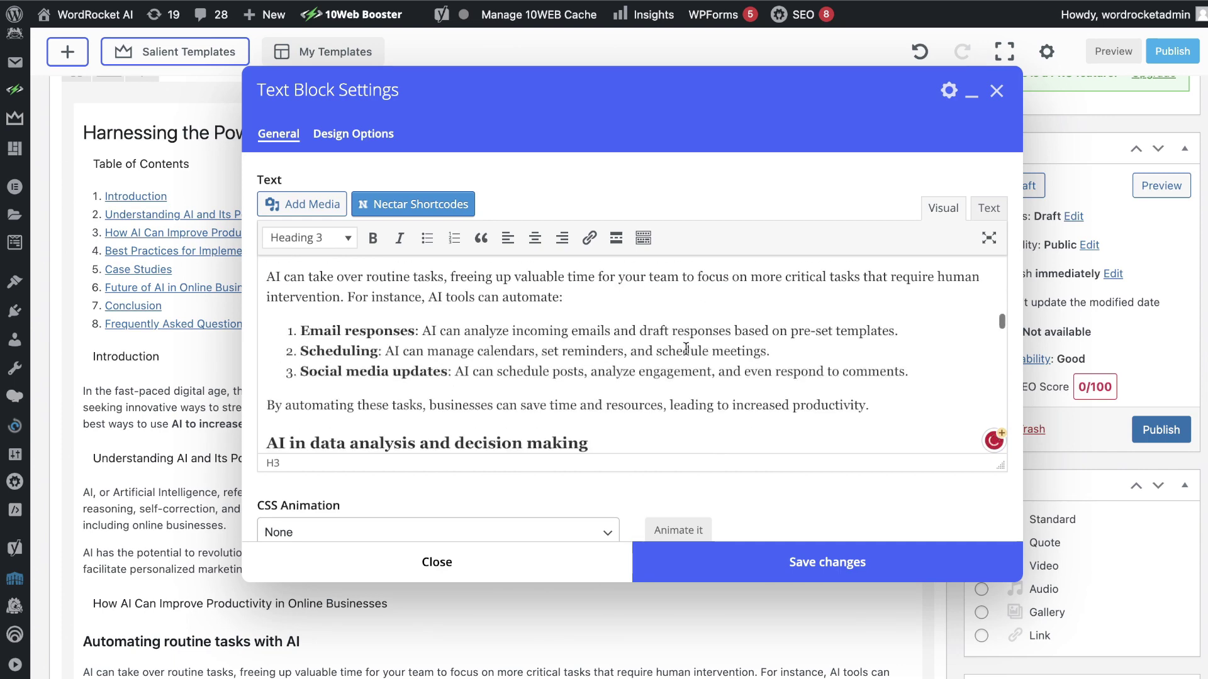
{"action": "scroll", "coordinate": [293, 380], "scroll_direction": "up", "scroll_amount": 1}
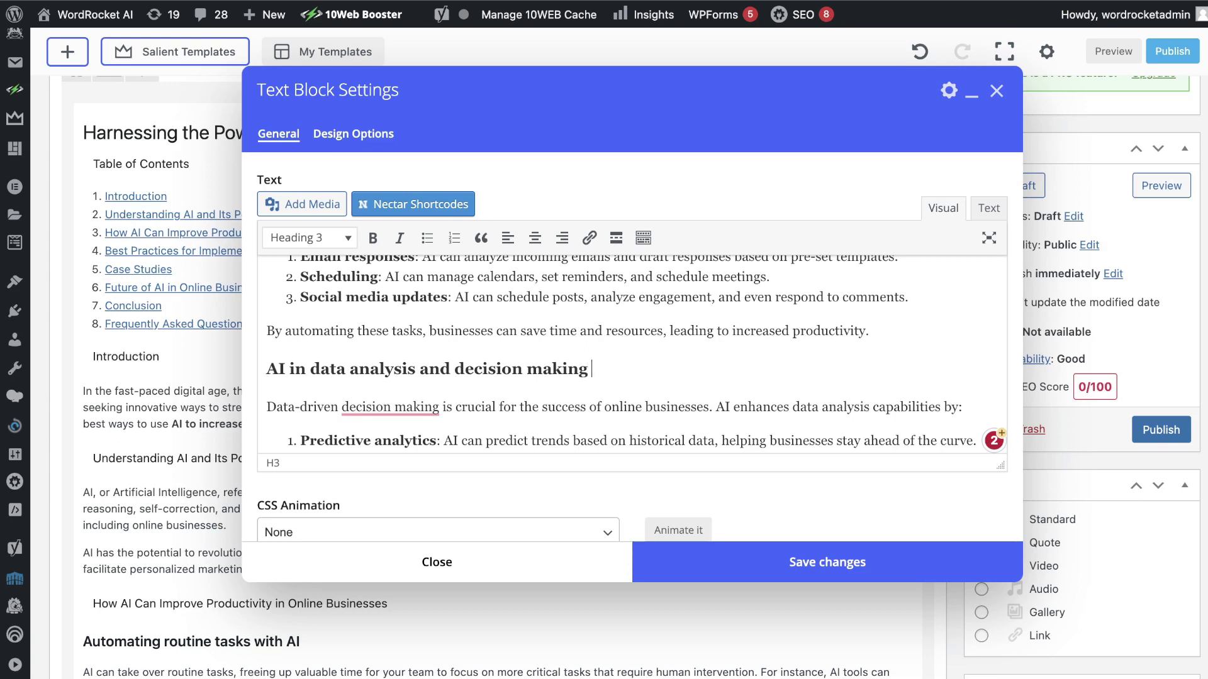
{"action": "type", "text": "online busi"}
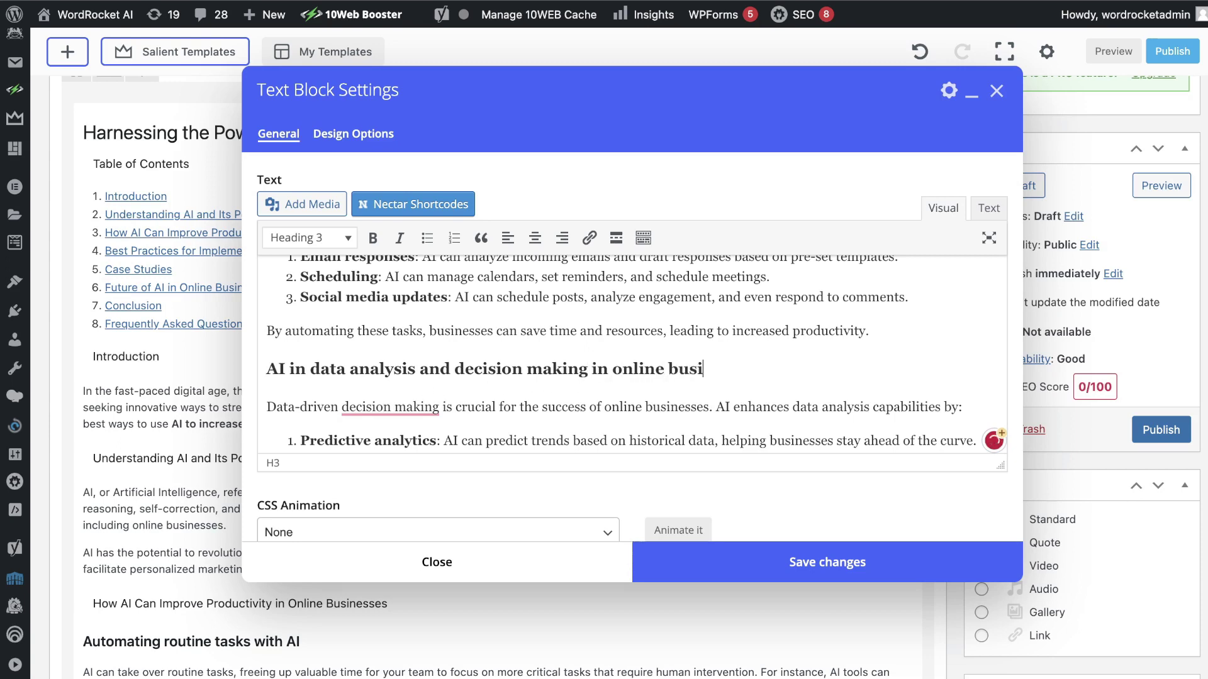
{"action": "type", "text": "nesses"}
Review the article's remaining headings for the target keyword, from Customer service enhancements through Best Practices and Case Studies to the Conclusion
{"action": "scroll", "coordinate": [644, 357], "scroll_direction": "down", "scroll_amount": 5}
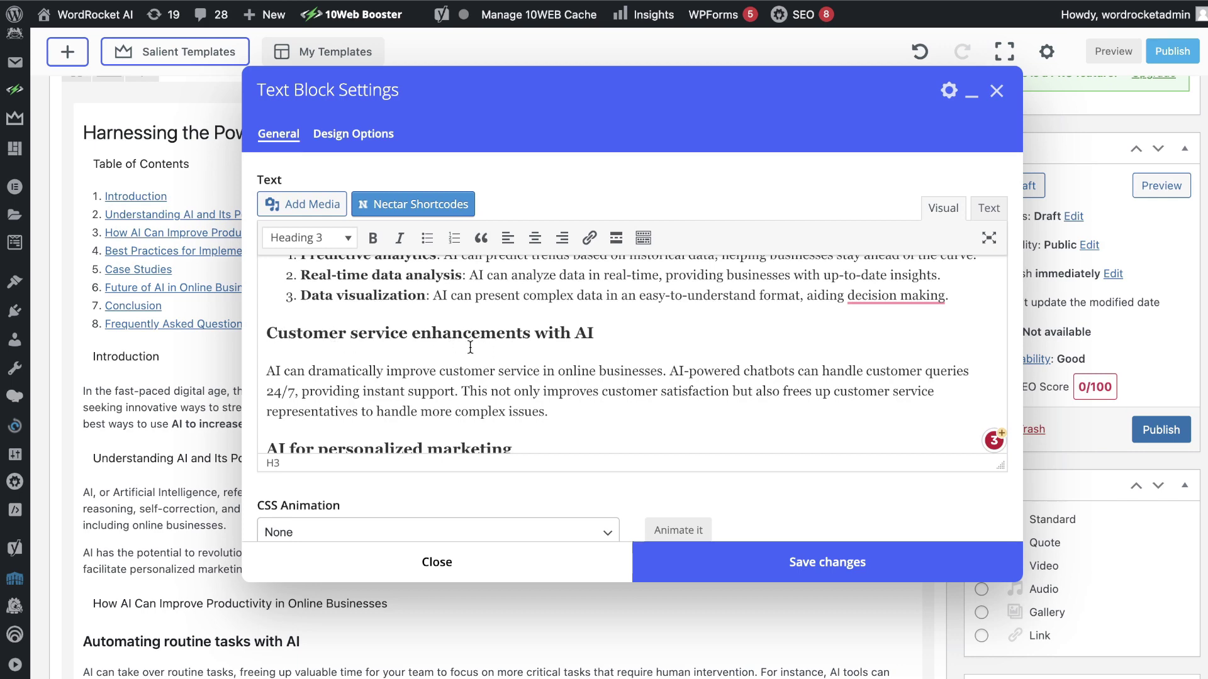
{"action": "scroll", "coordinate": [471, 347], "scroll_direction": "down", "scroll_amount": 5}
{"action": "triple_click", "coordinate": [373, 307]}
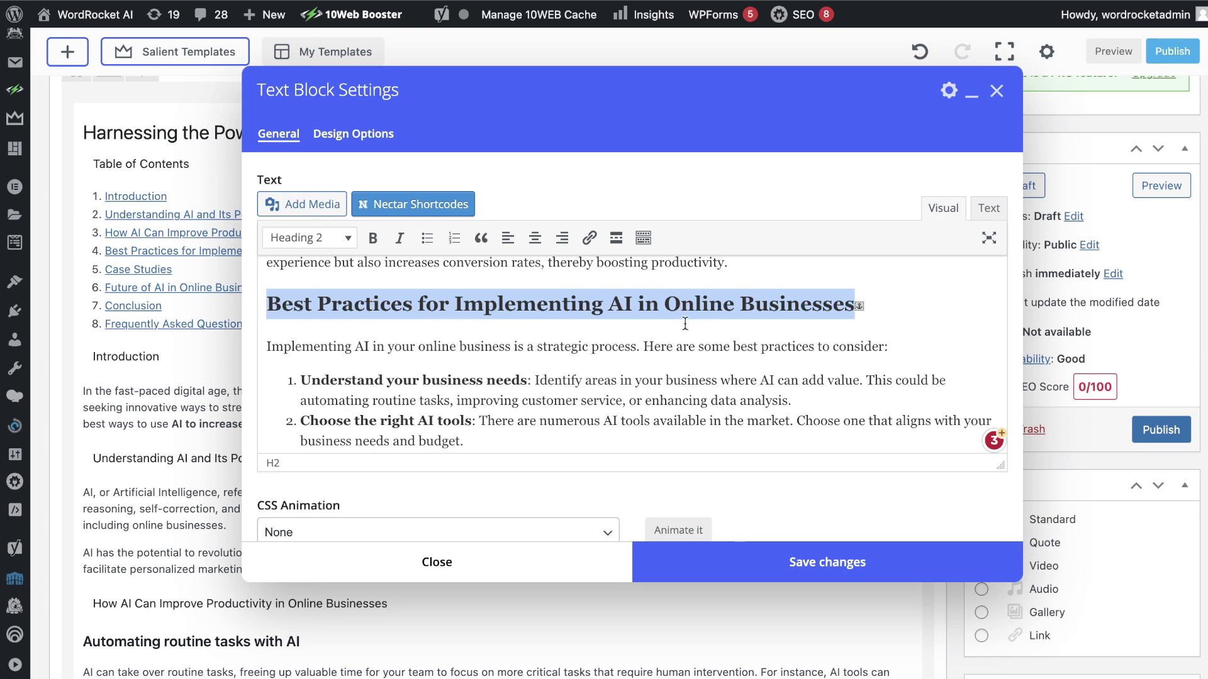
{"action": "scroll", "coordinate": [685, 323], "scroll_direction": "down", "scroll_amount": 10}
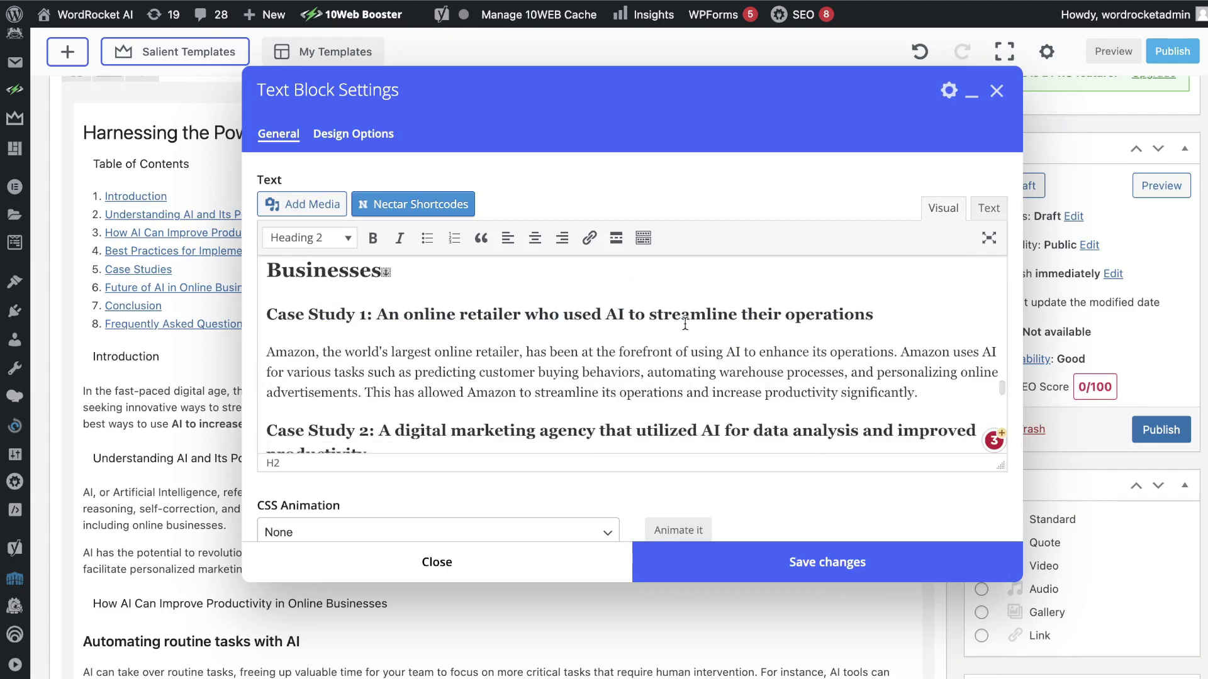
{"action": "scroll", "coordinate": [685, 323], "scroll_direction": "down", "scroll_amount": 10}
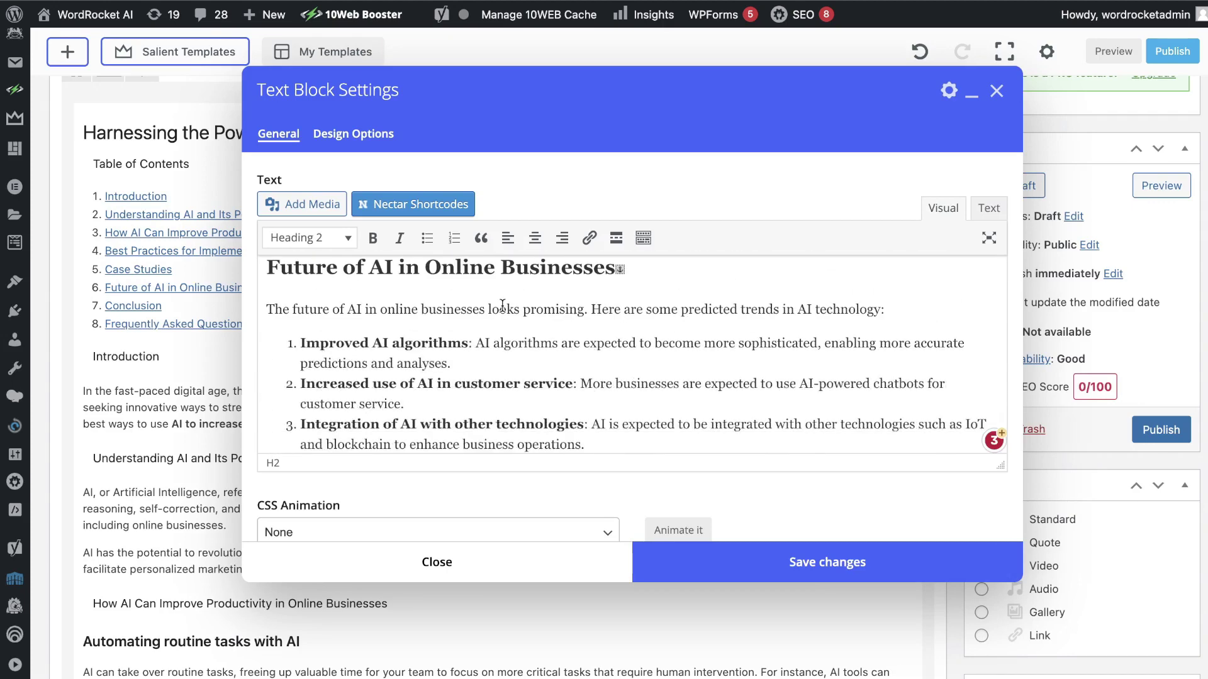
{"action": "scroll", "coordinate": [571, 302], "scroll_direction": "up", "scroll_amount": 20}
{"action": "scroll", "coordinate": [460, 331], "scroll_direction": "down", "scroll_amount": 20}
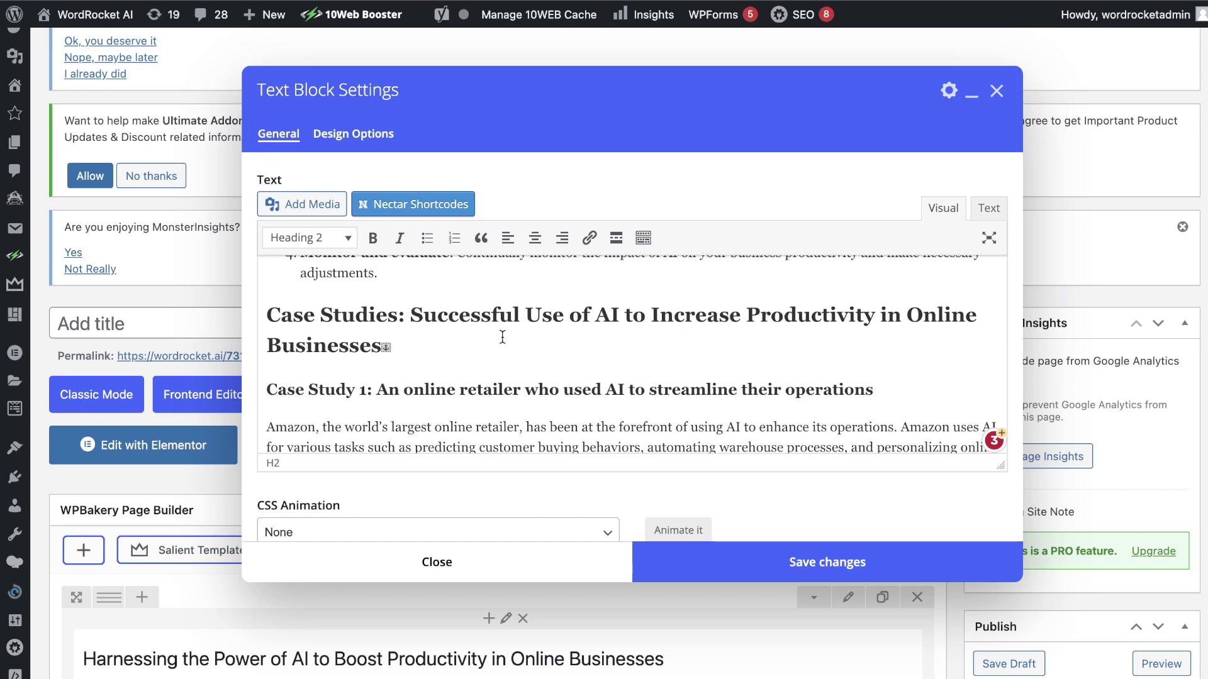
{"action": "left_click_drag", "start_coordinate": [504, 338], "coordinate": [456, 320]}
{"action": "scroll", "coordinate": [480, 345], "scroll_direction": "down", "scroll_amount": 10}
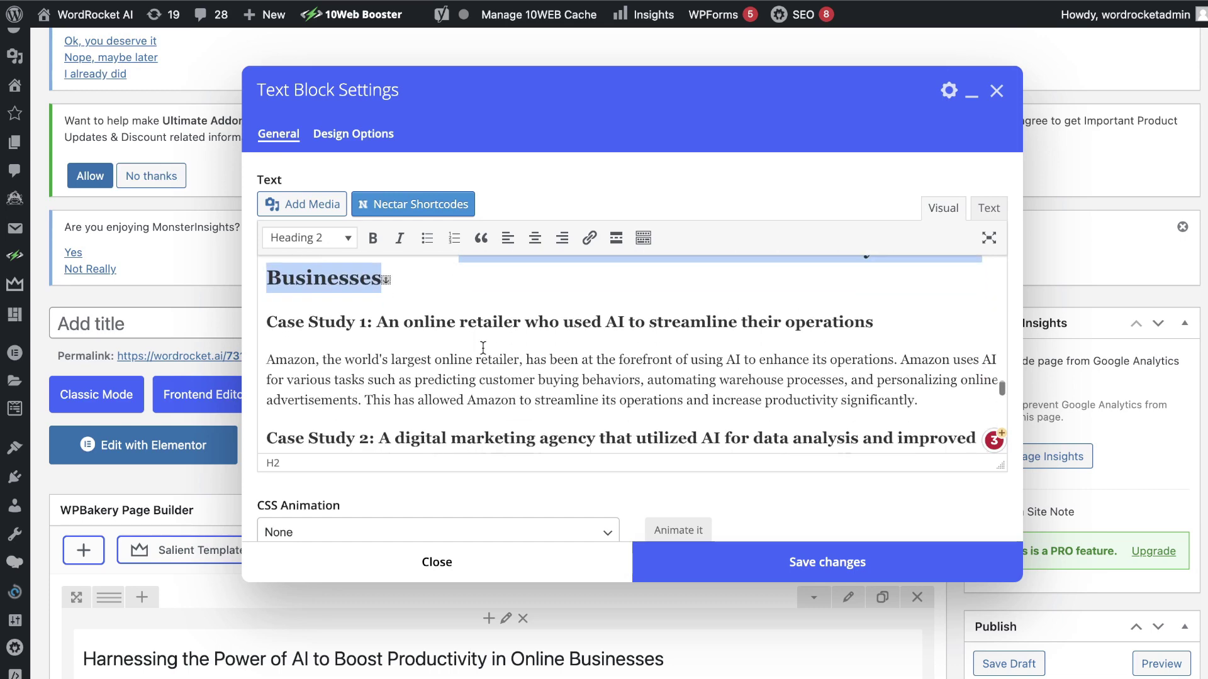
{"action": "scroll", "coordinate": [482, 348], "scroll_direction": "up", "scroll_amount": 2}
{"action": "scroll", "coordinate": [536, 346], "scroll_direction": "down", "scroll_amount": 5}
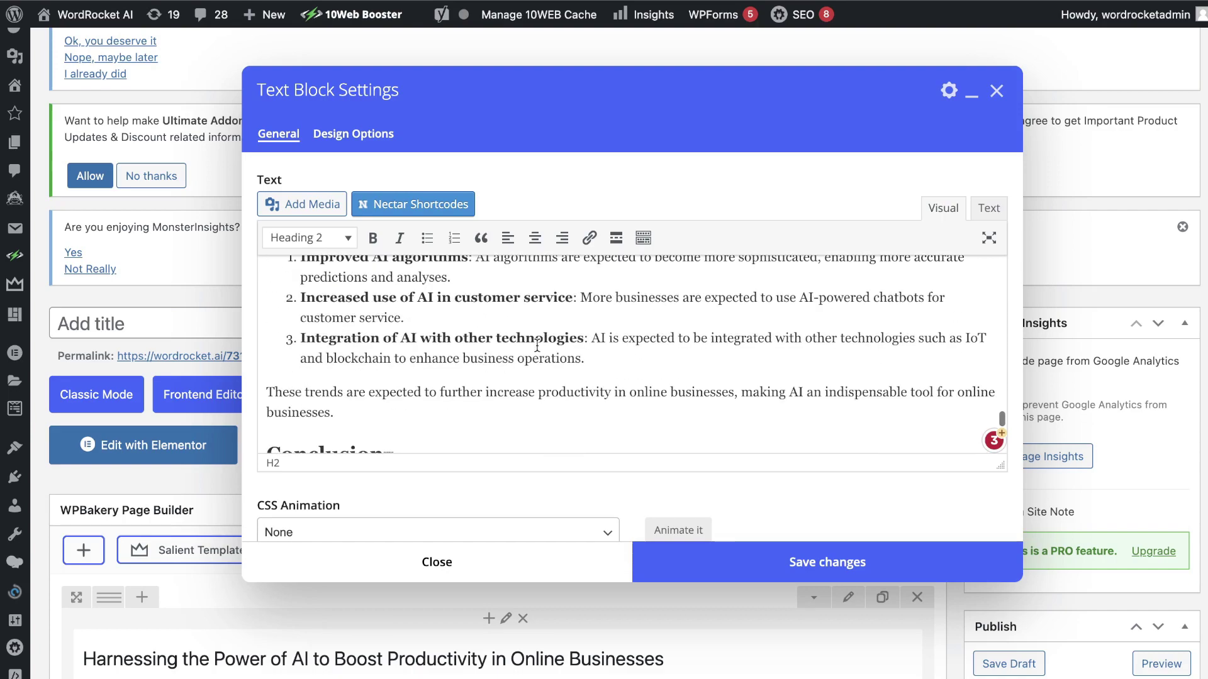
{"action": "scroll", "coordinate": [536, 345], "scroll_direction": "down", "scroll_amount": 3}
{"action": "scroll", "coordinate": [536, 345], "scroll_direction": "up", "scroll_amount": 10}
{"action": "scroll", "coordinate": [536, 346], "scroll_direction": "up", "scroll_amount": 15}
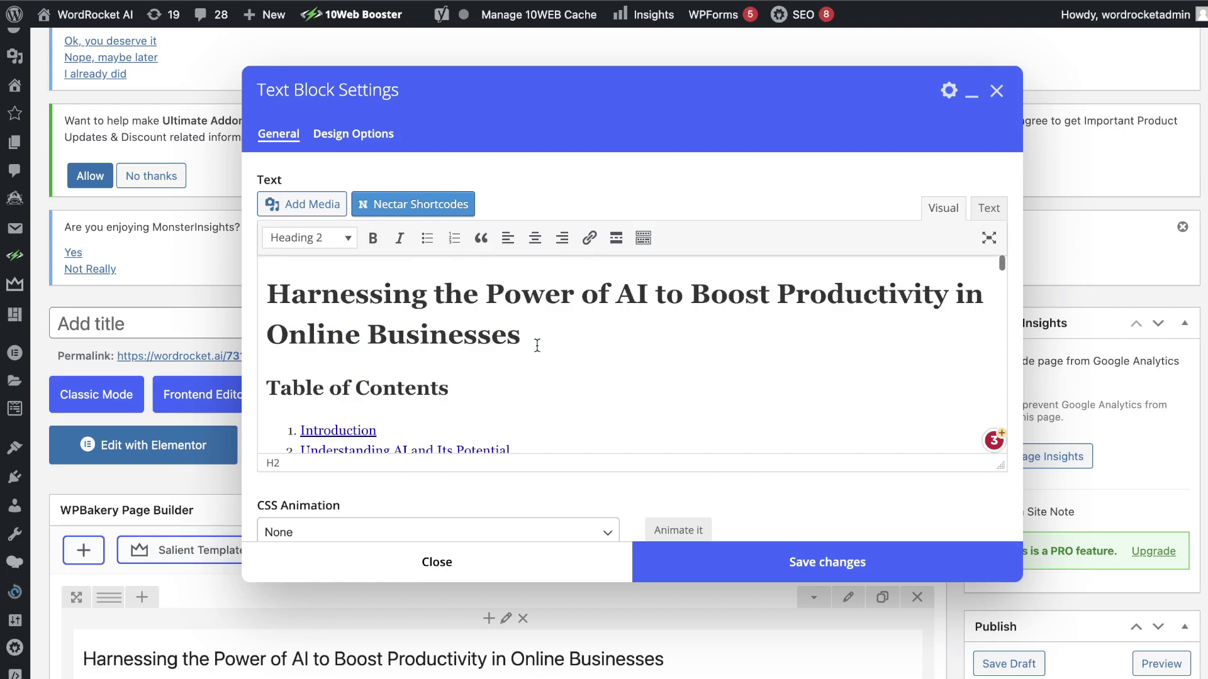
Highlight the article's main title, save the text block changes and look over the updated article in the page builder
{"action": "left_click_drag", "start_coordinate": [519, 335], "coordinate": [291, 296]}
{"action": "left_click", "coordinate": [722, 572]}
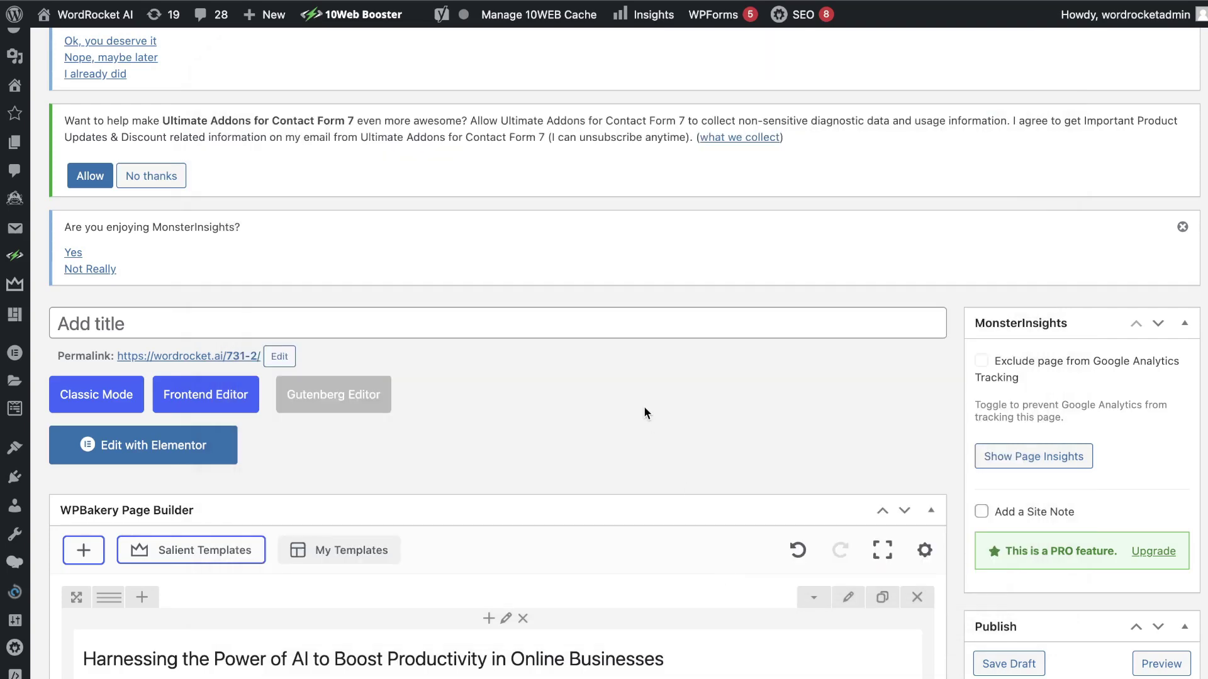
{"action": "scroll", "coordinate": [643, 408], "scroll_direction": "down", "scroll_amount": 2}
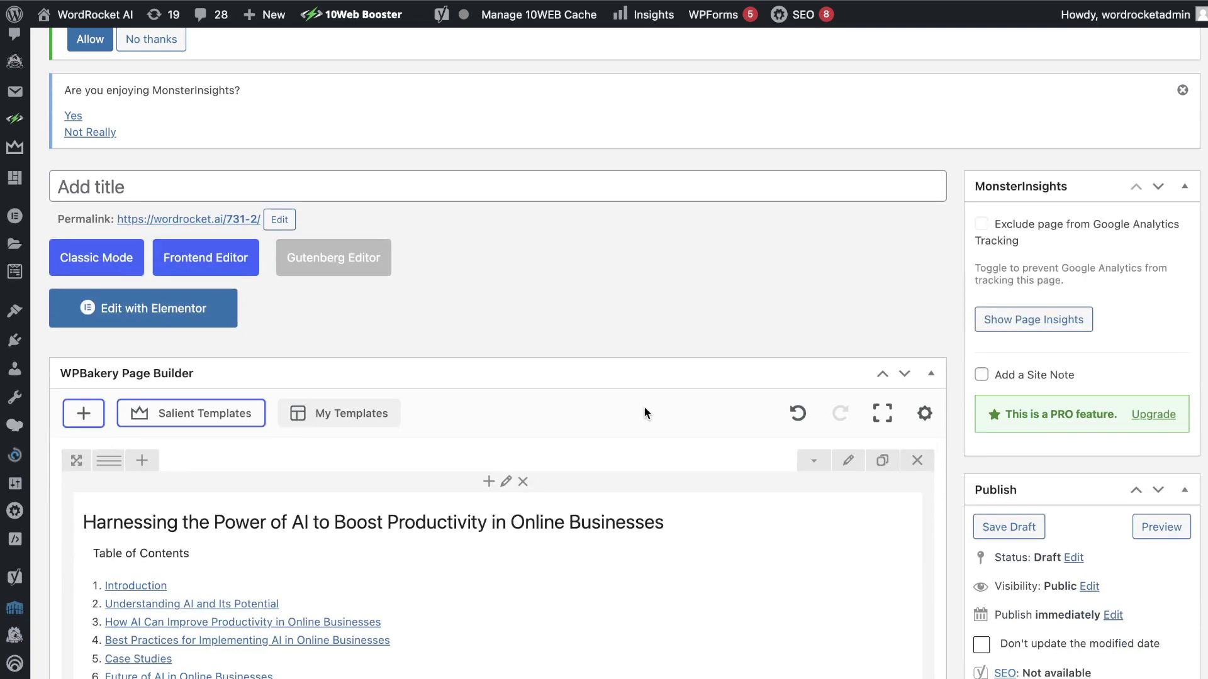
{"action": "scroll", "coordinate": [643, 406], "scroll_direction": "down", "scroll_amount": 20}
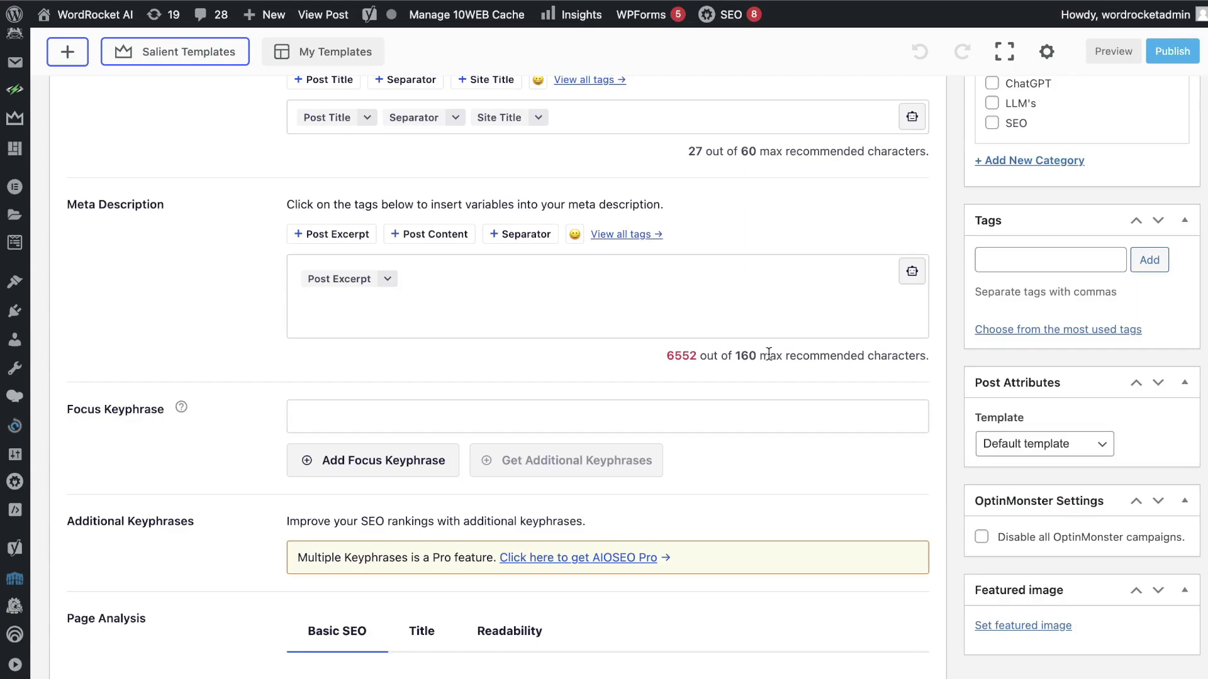
{"action": "scroll", "coordinate": [768, 353], "scroll_direction": "up", "scroll_amount": 15}
{"action": "scroll", "coordinate": [768, 354], "scroll_direction": "up", "scroll_amount": 10}
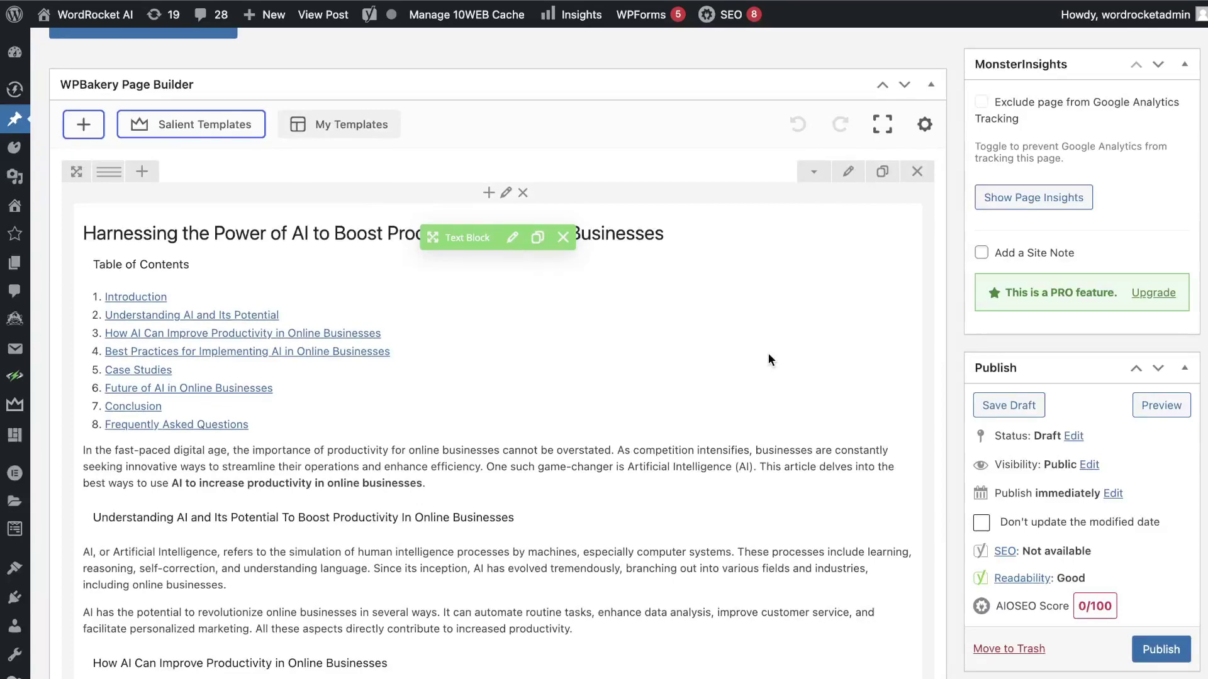
Find the post's Google preview settings and open the SEO title for editing
{"action": "scroll", "coordinate": [768, 353], "scroll_direction": "down", "scroll_amount": 20}
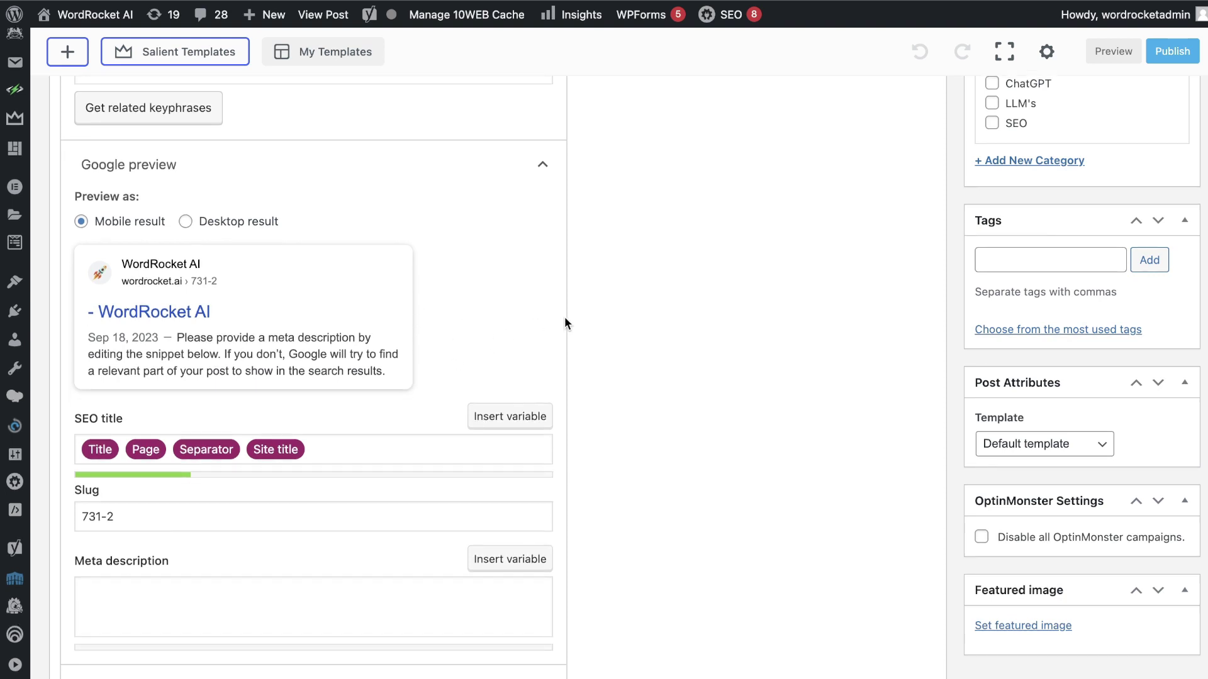
{"action": "scroll", "coordinate": [566, 324], "scroll_direction": "down", "scroll_amount": 2}
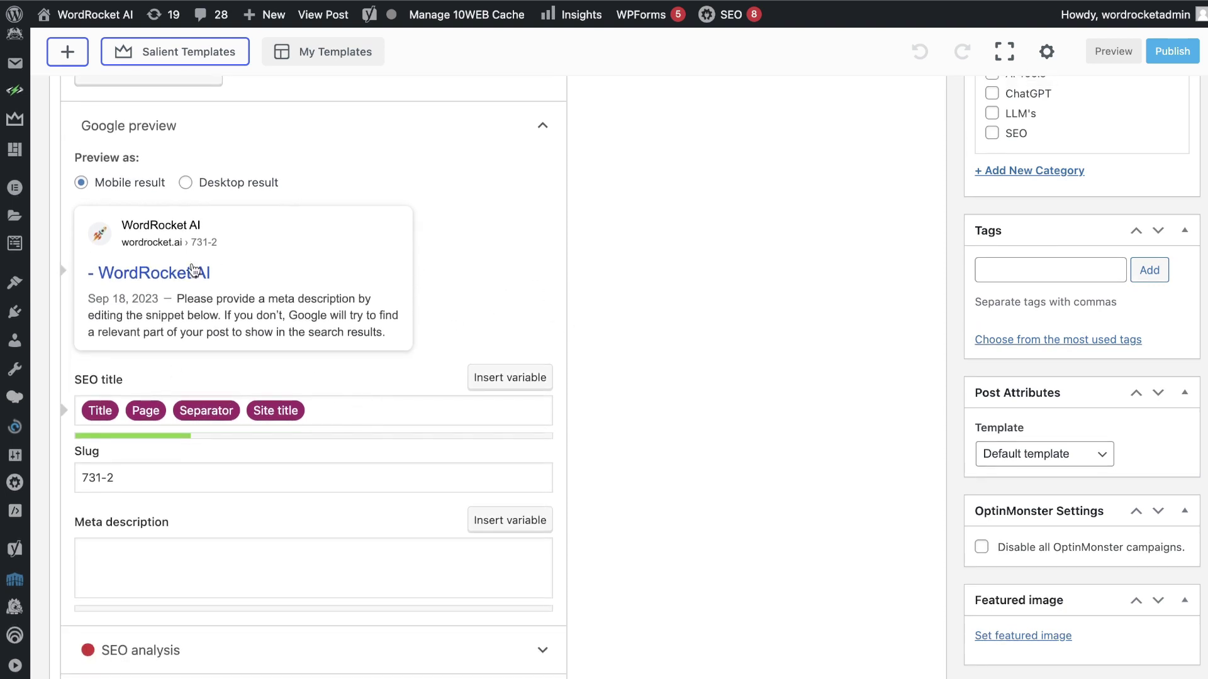
{"action": "left_click", "coordinate": [324, 409]}
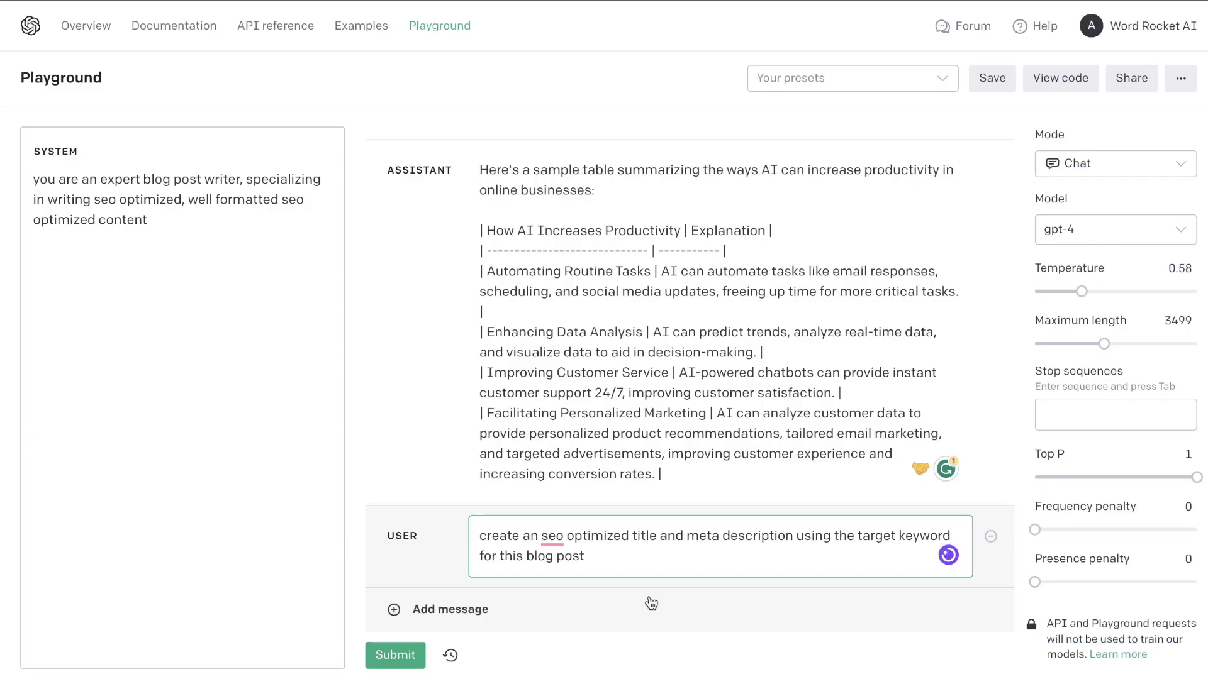
In the OpenAI Playground, submit the prompt for an SEO optimized title and meta description using the target keyword, and copy the generated title
{"action": "left_click", "coordinate": [395, 656]}
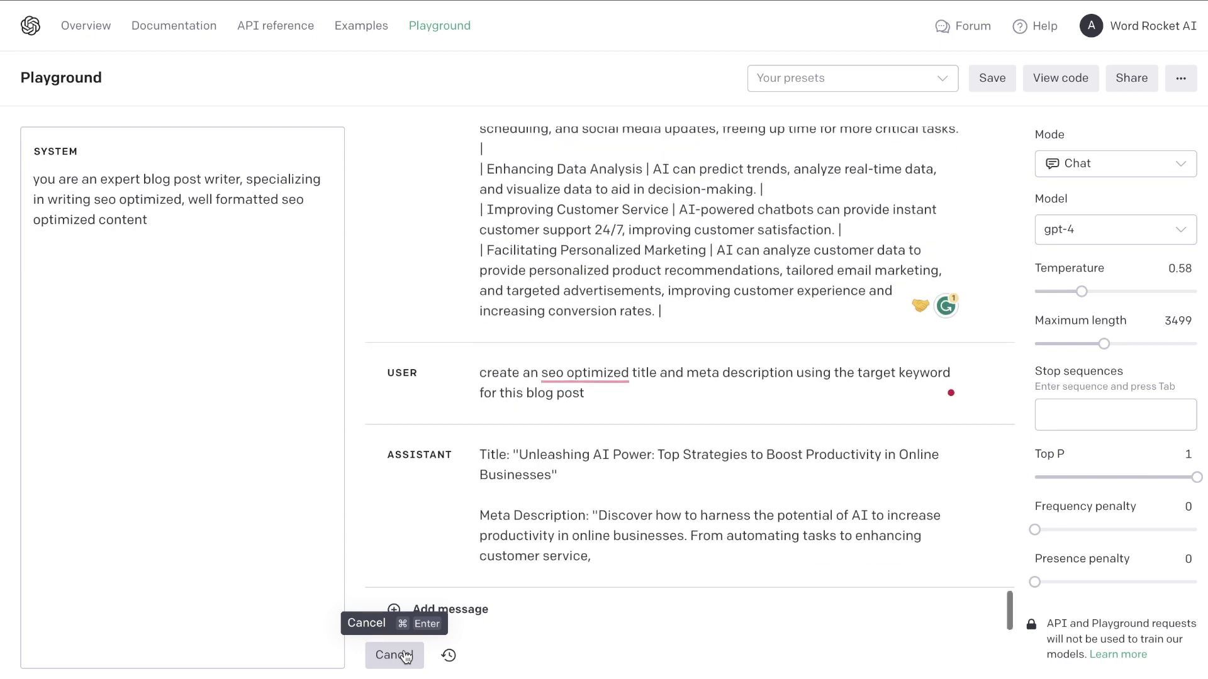
{"action": "left_click", "coordinate": [574, 454]}
{"action": "left_click_drag", "start_coordinate": [558, 454], "coordinate": [520, 437]}
{"action": "key", "text": "super+c"}
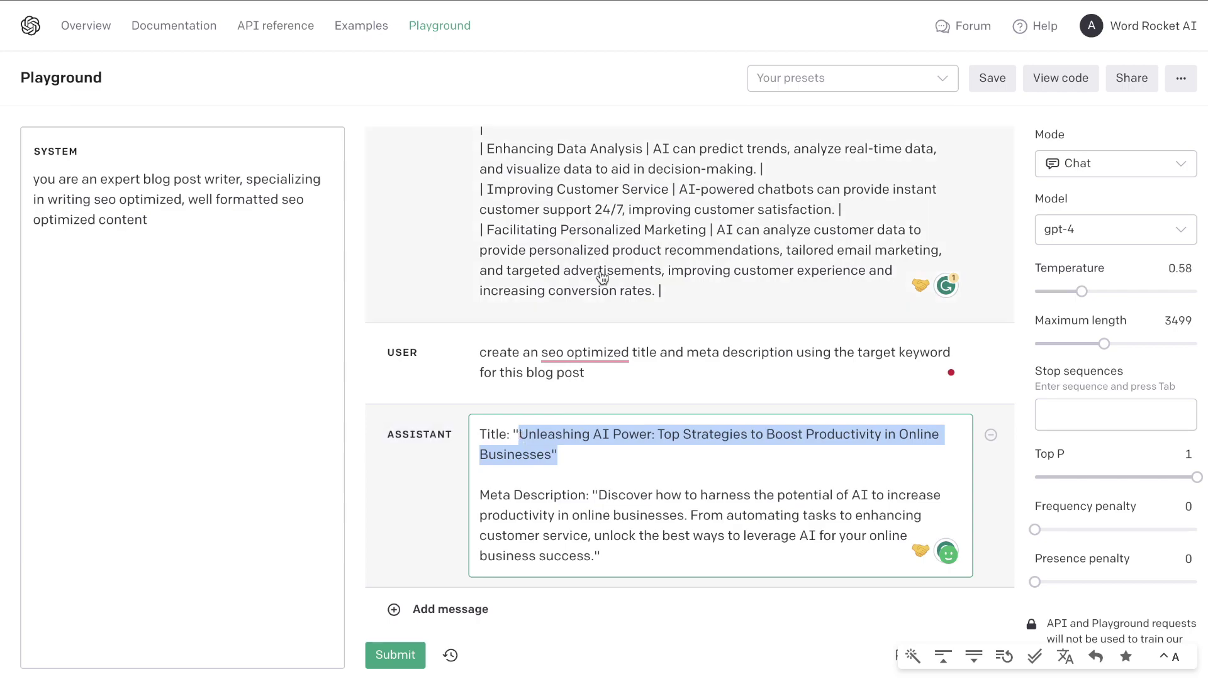
Switch to the WordPress post and replace the SEO title variables with "Unleashing AI Power: Top Strategies to Boost Productivity in Online Businesses"
{"action": "left_click", "coordinate": [681, 2]}
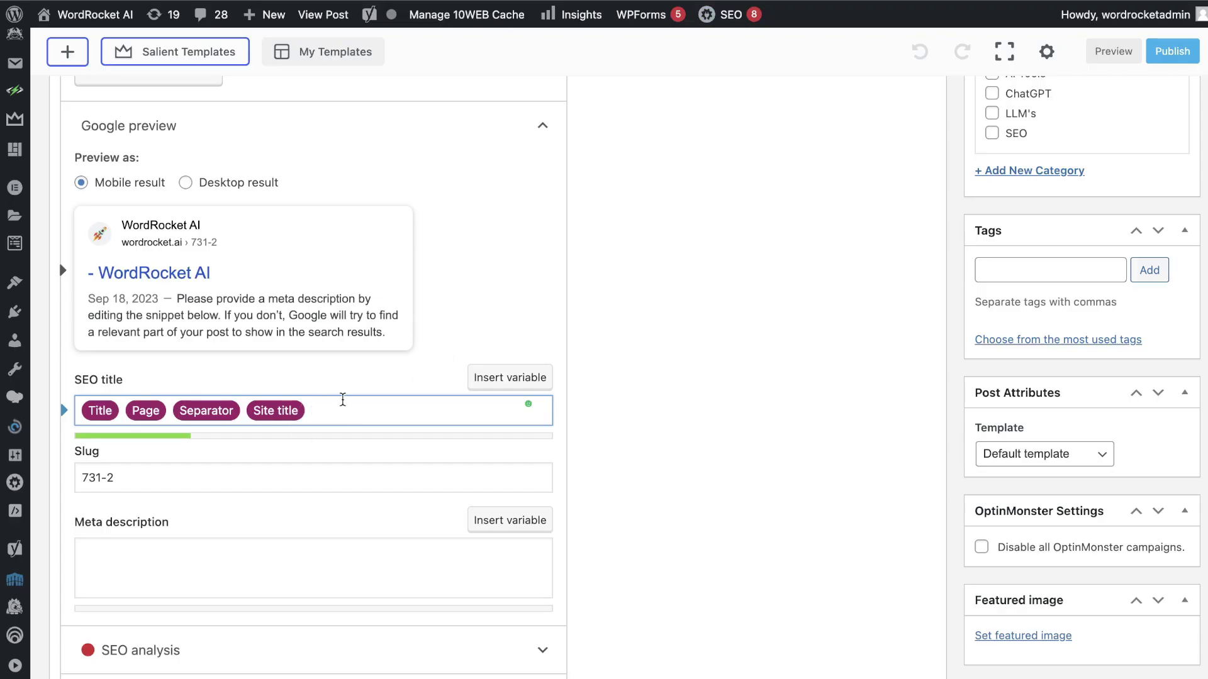
{"action": "key", "text": "BackSpace"}
{"action": "key", "text": "BackSpace"}
{"action": "key", "text": "BackSpace"}
{"action": "key", "text": "BackSpace"}
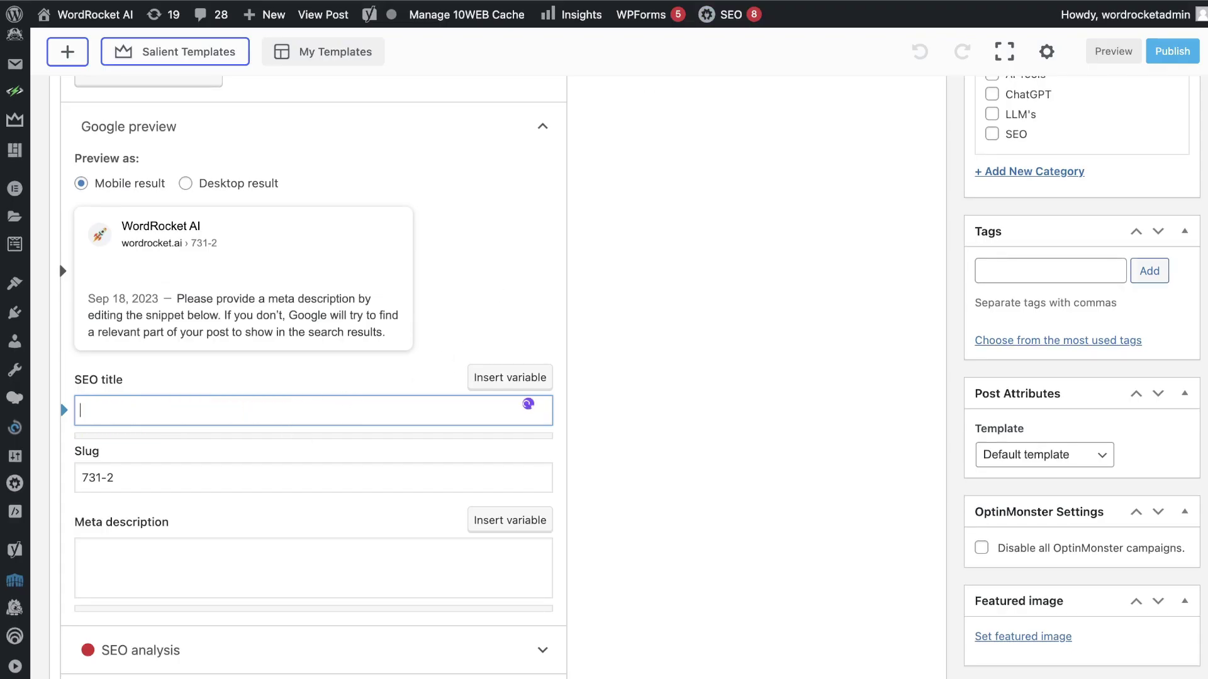
{"action": "key", "text": "super+v"}
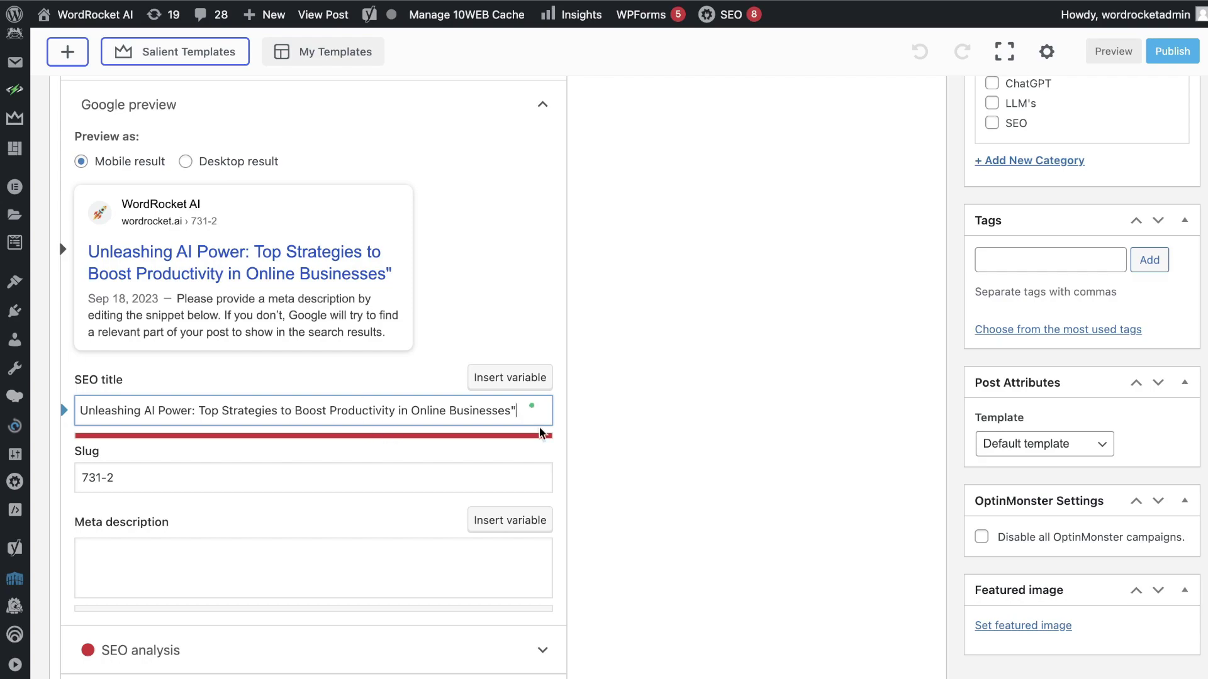
Copy the generated meta description from the Playground into the post's meta description and set the slug to "using ai to boost business productivity"
{"action": "key", "text": "super+Tab"}
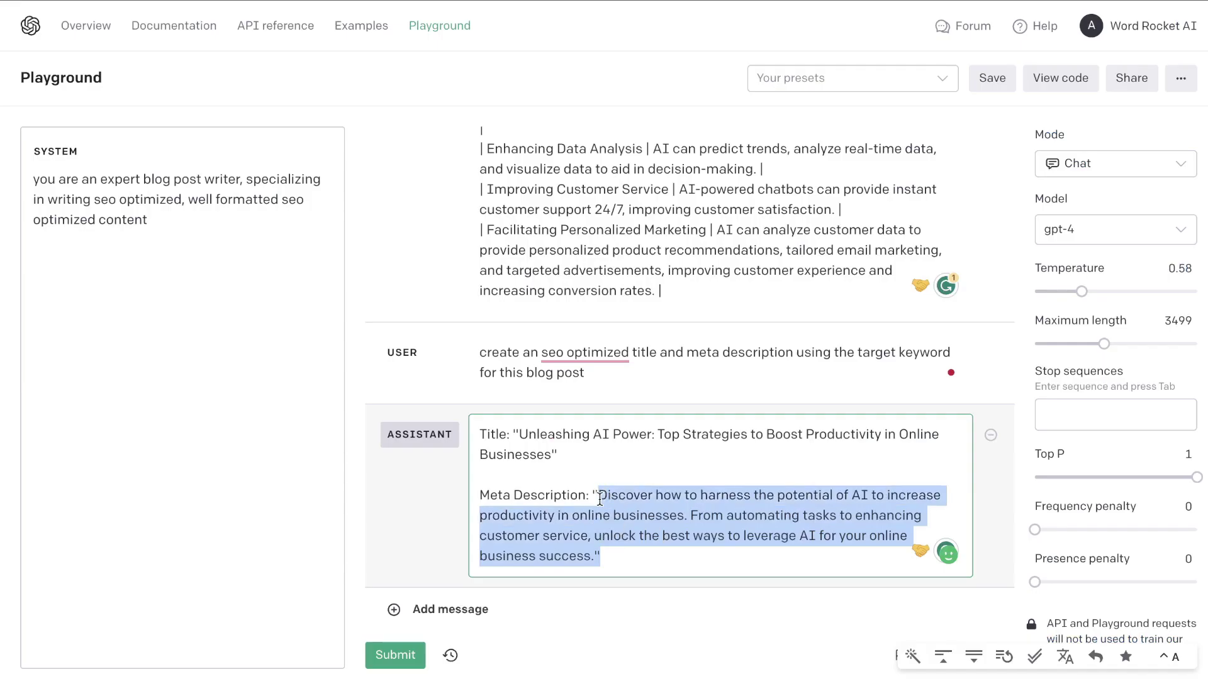
{"action": "key", "text": "super+Tab"}
{"action": "left_click", "coordinate": [291, 563]}
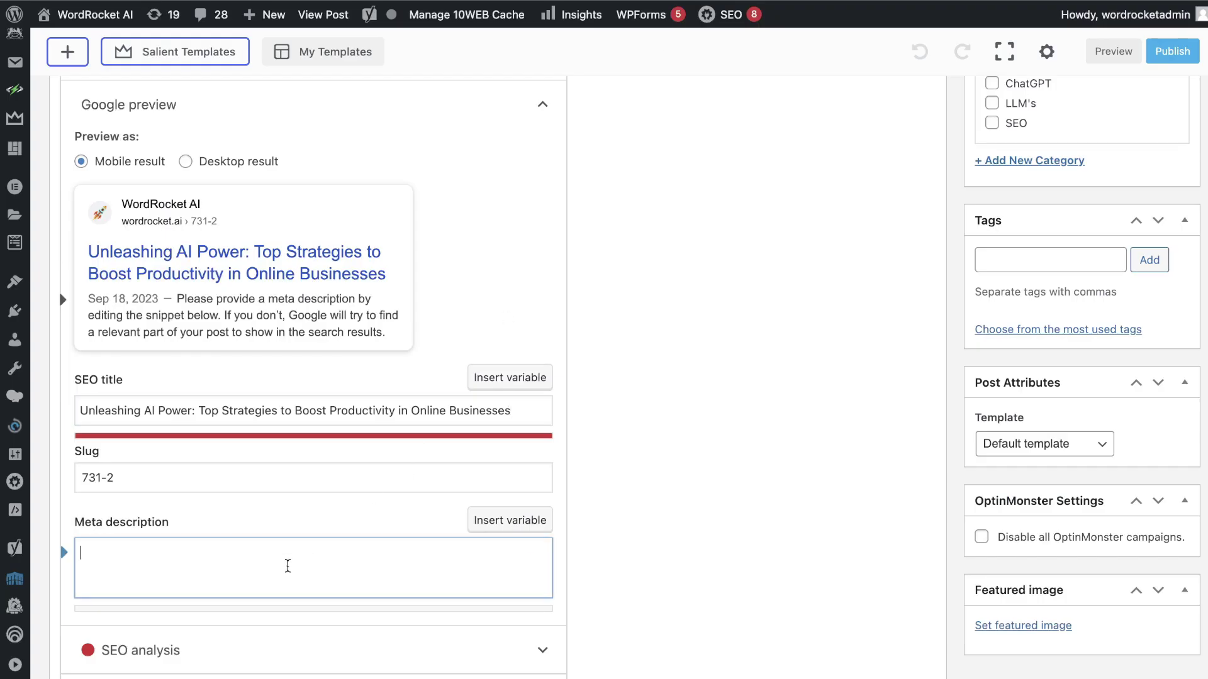
{"action": "type", "text": "Discover how to harness the potential of AI to increase productivity in online businesses. From automating tasks to enhancing customer service, unlock the best ways to leverage AI for your online business success.\""}
{"action": "triple_click", "coordinate": [151, 481]}
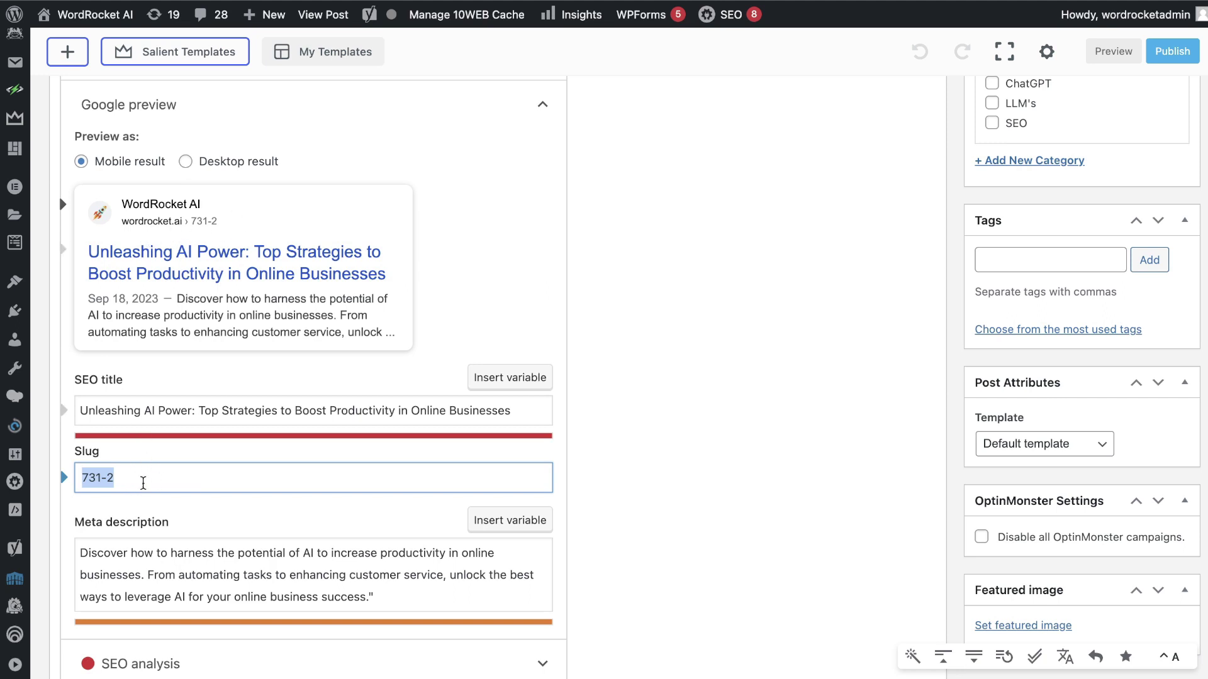
{"action": "type", "text": "using ai to boost business productivity"}
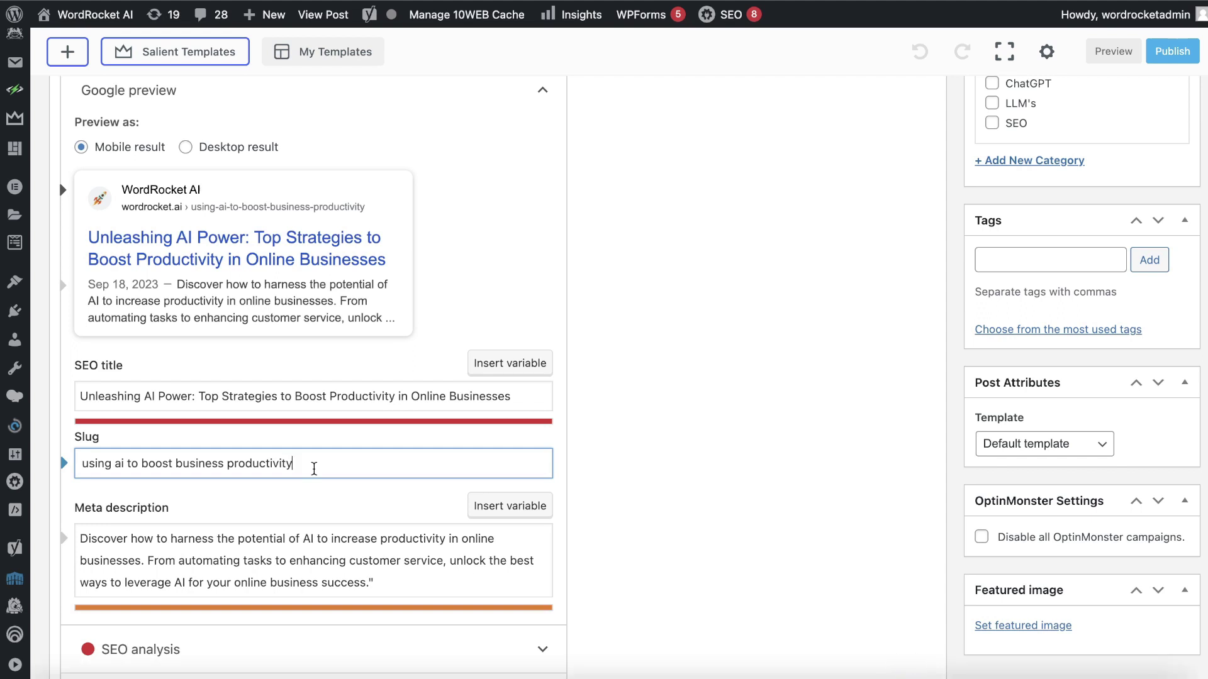
Shorten the SEO title to "Unleashing AI Power: Boost Productivity in Online Businesses"
{"action": "left_click", "coordinate": [397, 393]}
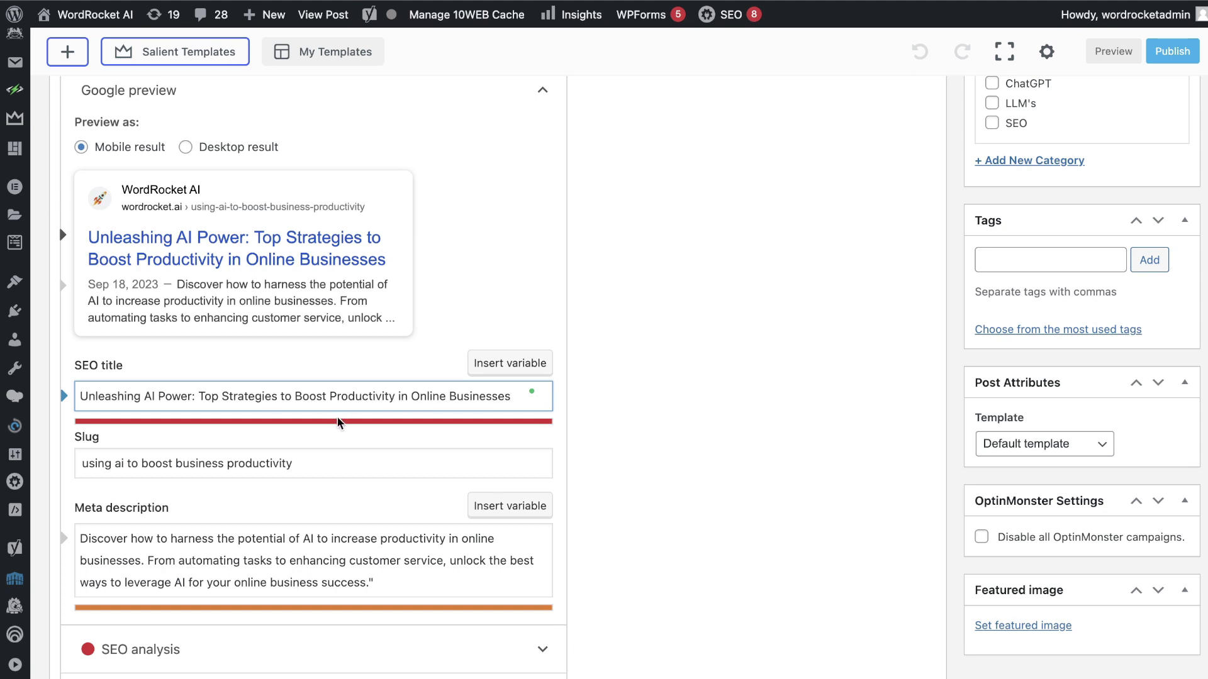
{"action": "left_click_drag", "start_coordinate": [291, 397], "coordinate": [199, 397]}
{"action": "type", "text": "How"}
{"action": "key", "text": "BackSpace"}
{"action": "key", "text": "BackSpace"}
{"action": "key", "text": "BackSpace"}
{"action": "key", "text": "BackSpace"}
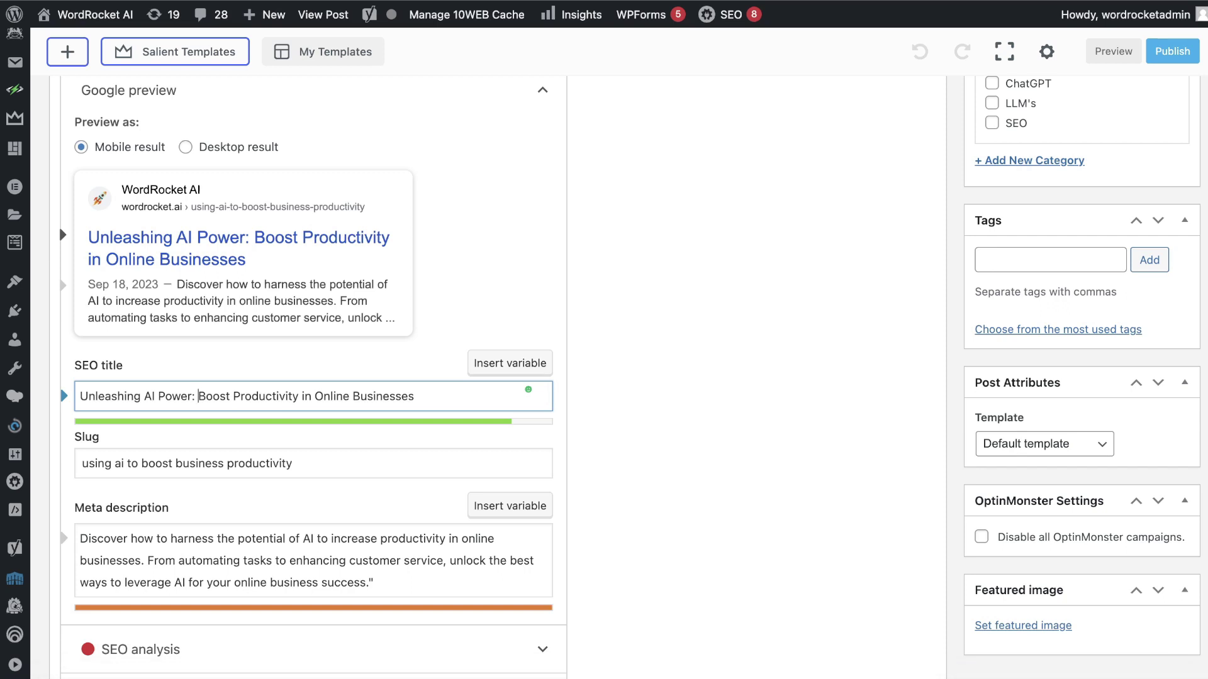
{"action": "left_click", "coordinate": [419, 399]}
Save the post draft and open the post's preview through its permalink
{"action": "scroll", "coordinate": [573, 282], "scroll_direction": "up", "scroll_amount": 20}
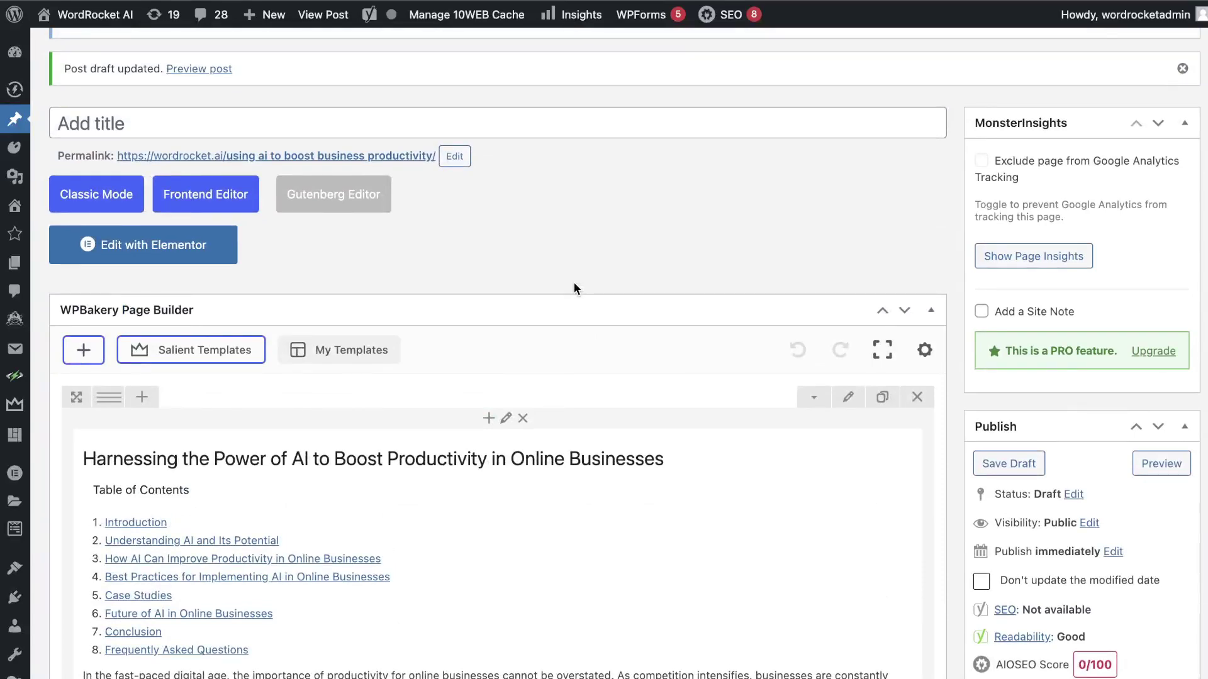
{"action": "scroll", "coordinate": [573, 282], "scroll_direction": "down", "scroll_amount": 8}
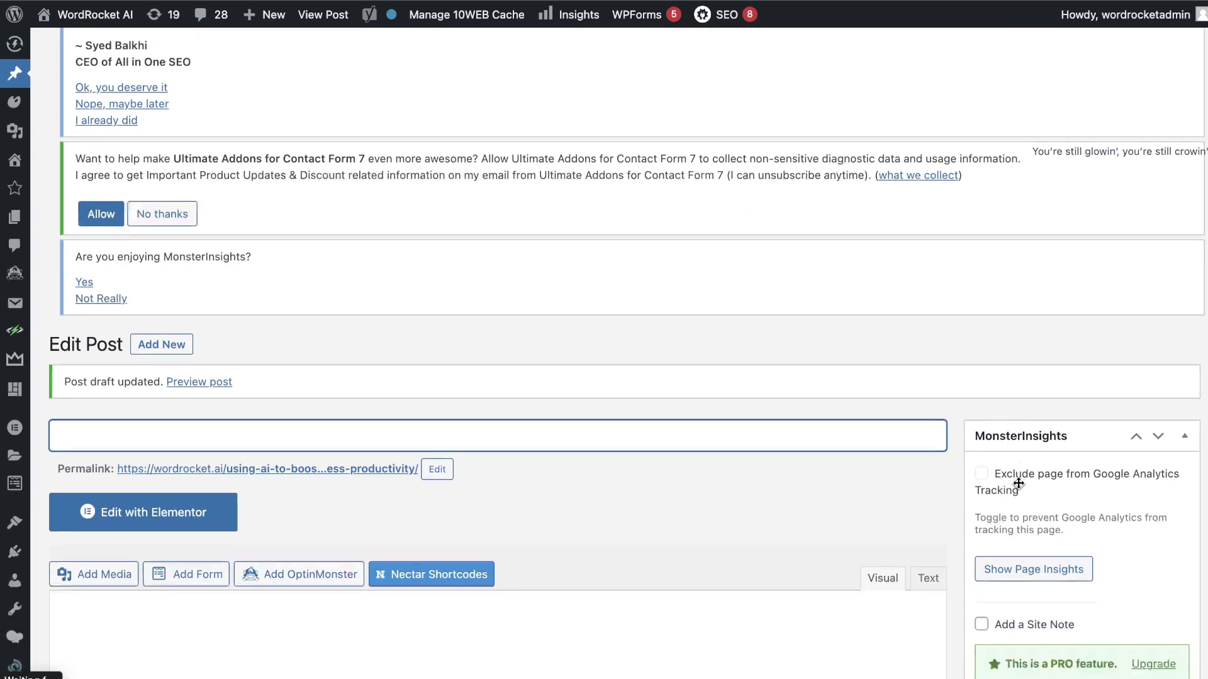
{"action": "scroll", "coordinate": [273, 440], "scroll_direction": "up", "scroll_amount": 4}
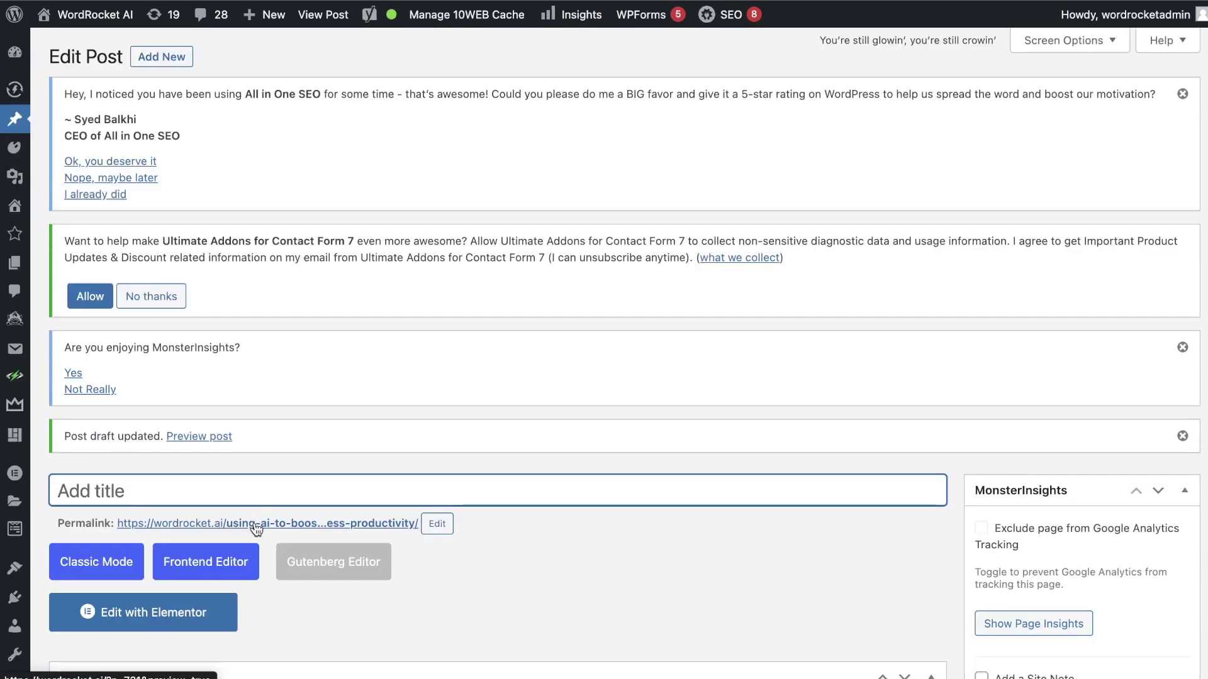
{"action": "left_click", "coordinate": [257, 526]}
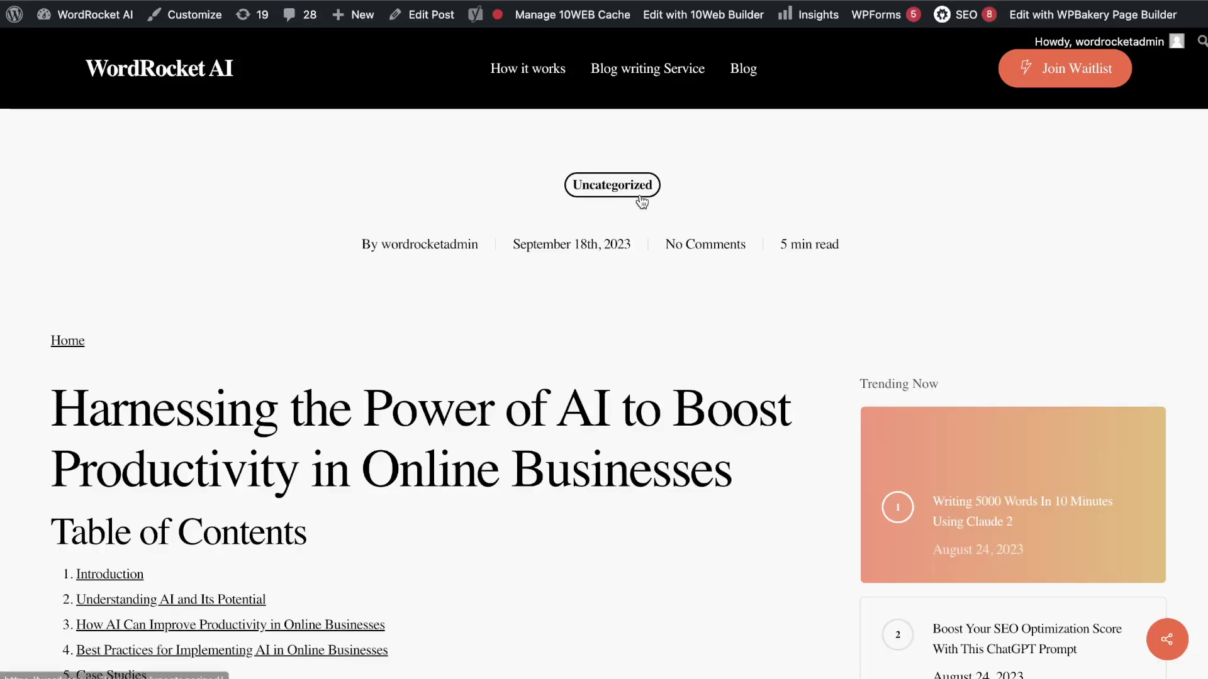
Review the previewed article's formatting, from the main title and table of contents down to the section on customer service enhancements
{"action": "scroll", "coordinate": [704, 275], "scroll_direction": "down", "scroll_amount": 1}
{"action": "scroll", "coordinate": [643, 300], "scroll_direction": "down", "scroll_amount": 1}
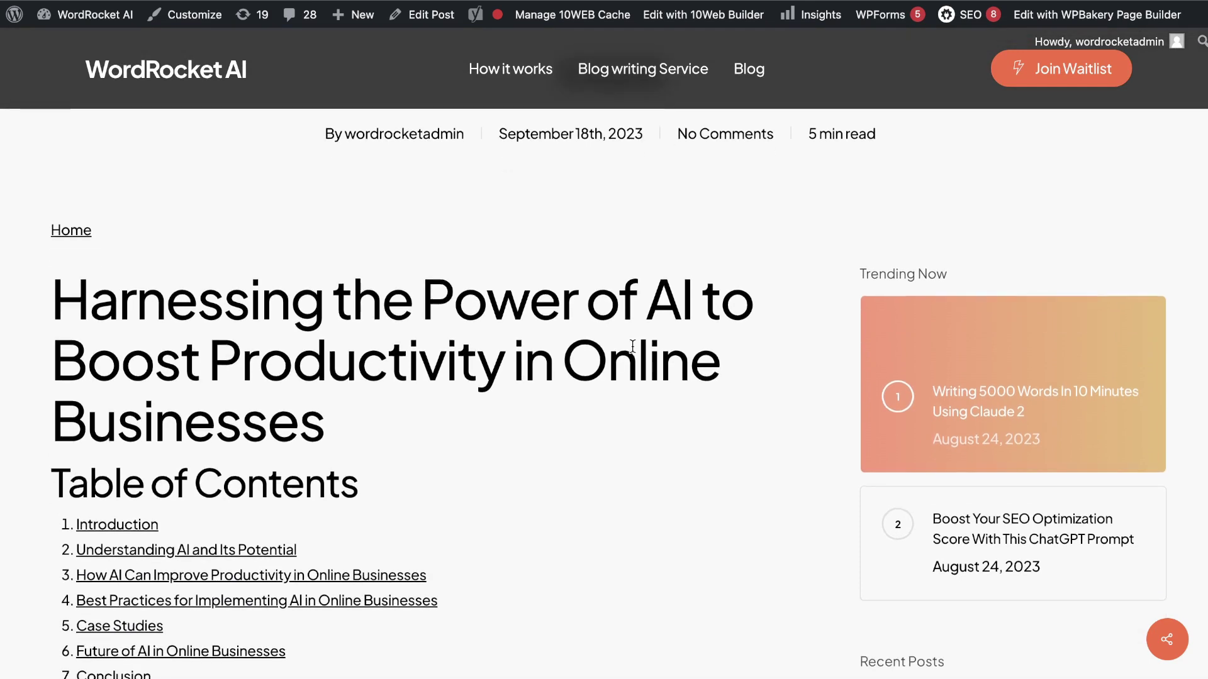
{"action": "scroll", "coordinate": [618, 422], "scroll_direction": "down", "scroll_amount": 2}
{"action": "scroll", "coordinate": [617, 426], "scroll_direction": "down", "scroll_amount": 2}
{"action": "scroll", "coordinate": [242, 365], "scroll_direction": "up", "scroll_amount": 2}
{"action": "scroll", "coordinate": [314, 327], "scroll_direction": "down", "scroll_amount": 5}
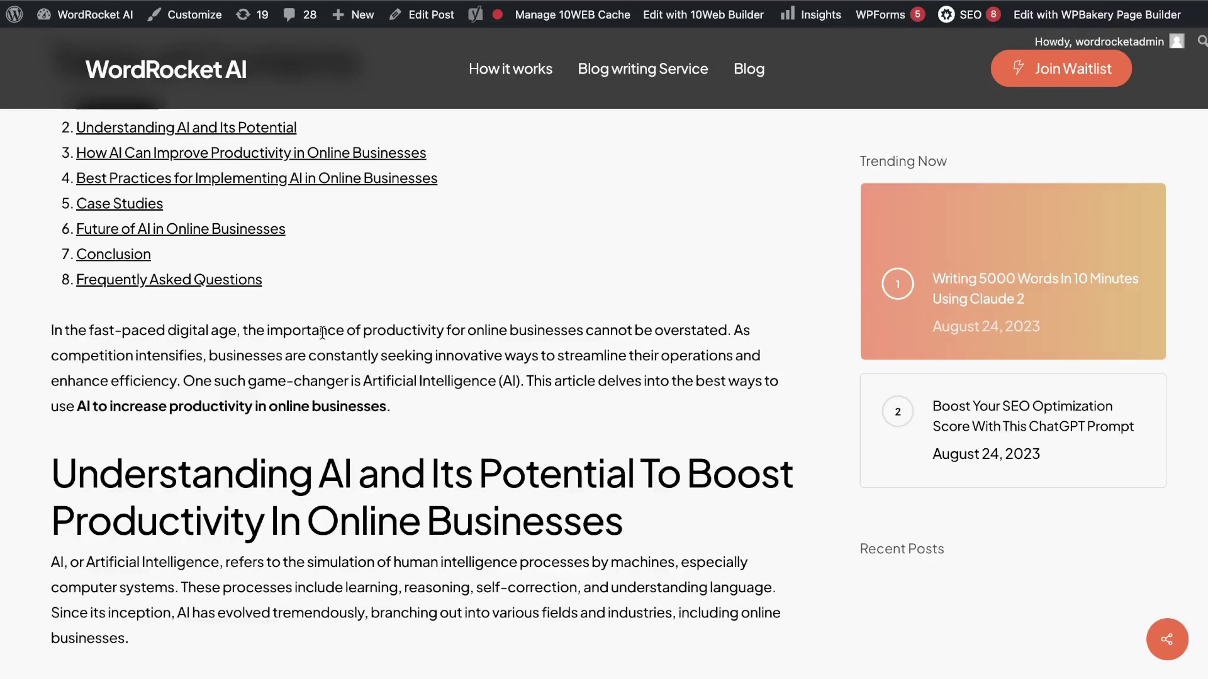
{"action": "left_click_drag", "start_coordinate": [344, 312], "coordinate": [69, 115]}
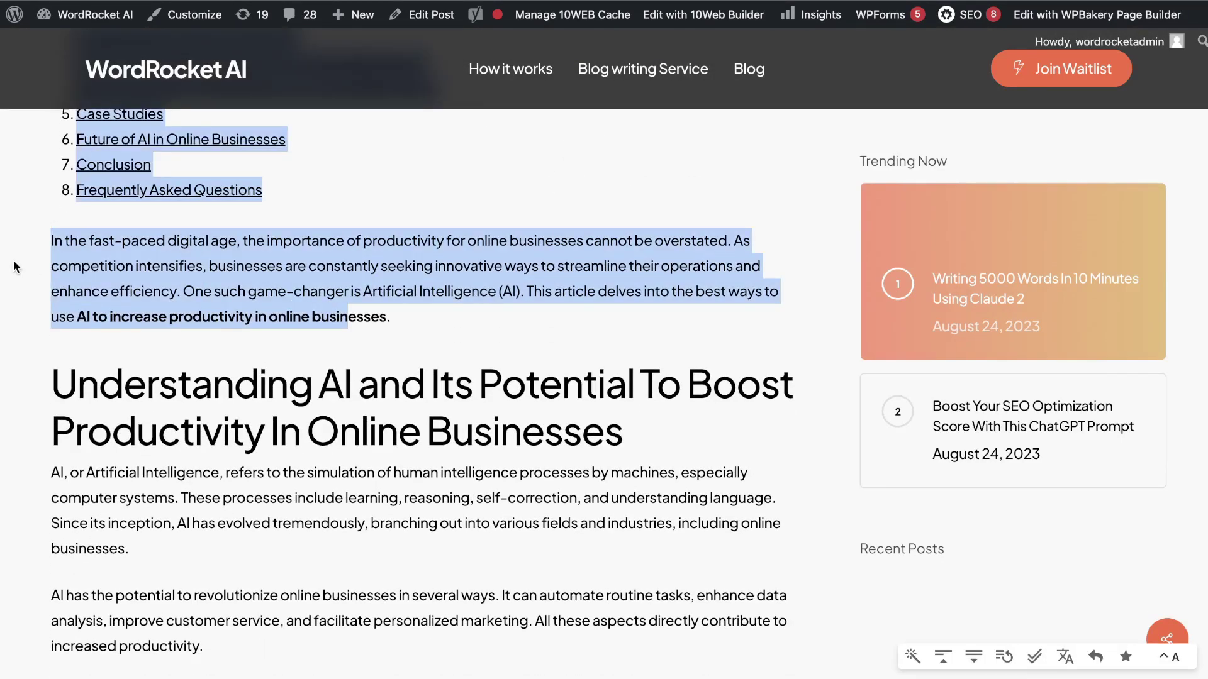
{"action": "scroll", "coordinate": [239, 327], "scroll_direction": "down", "scroll_amount": 4}
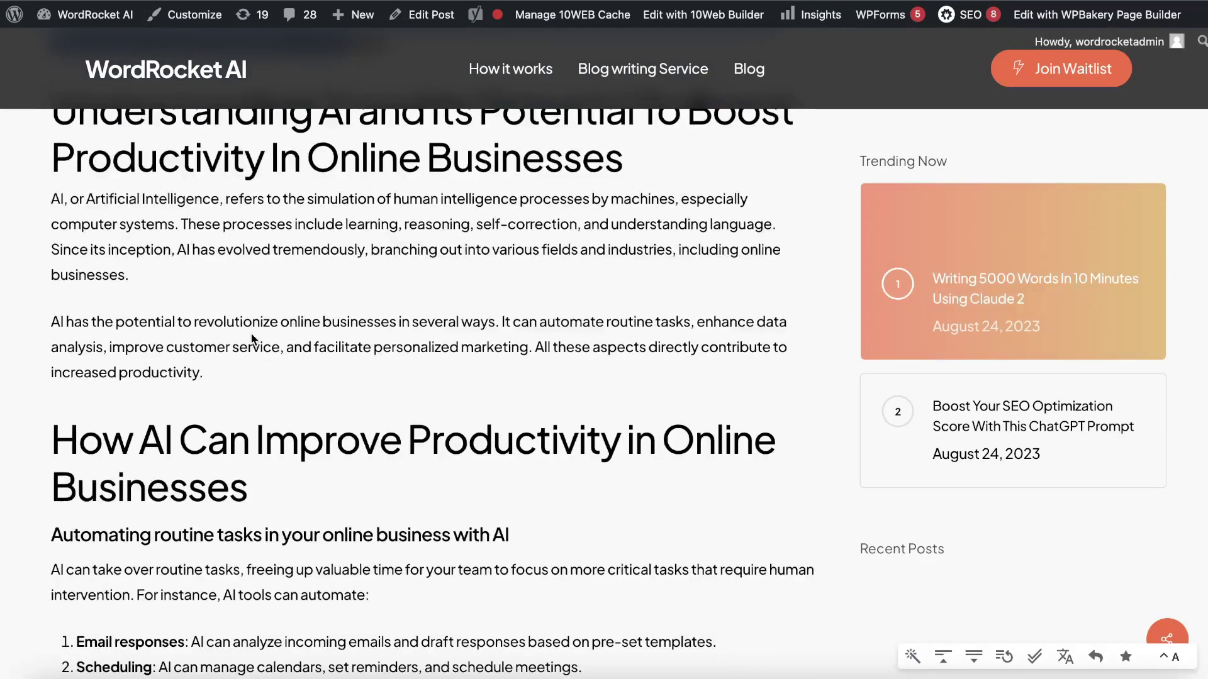
{"action": "scroll", "coordinate": [251, 340], "scroll_direction": "up", "scroll_amount": 4}
{"action": "scroll", "coordinate": [258, 360], "scroll_direction": "down", "scroll_amount": 4}
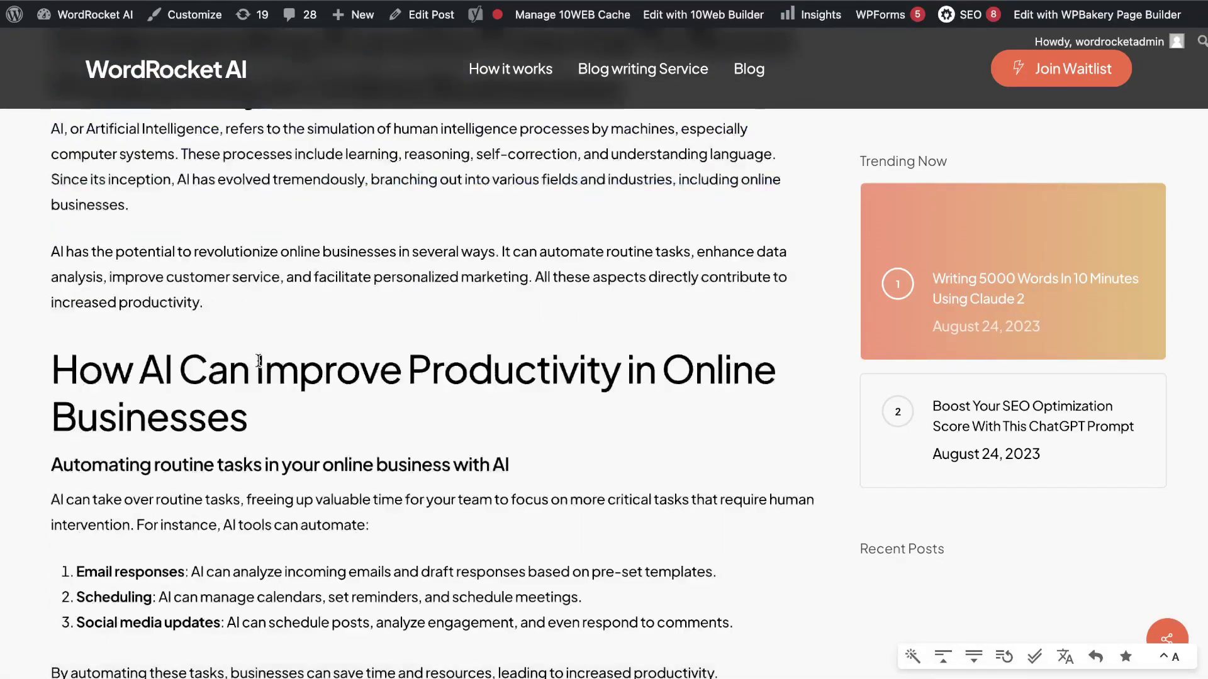
{"action": "scroll", "coordinate": [258, 361], "scroll_direction": "down", "scroll_amount": 5}
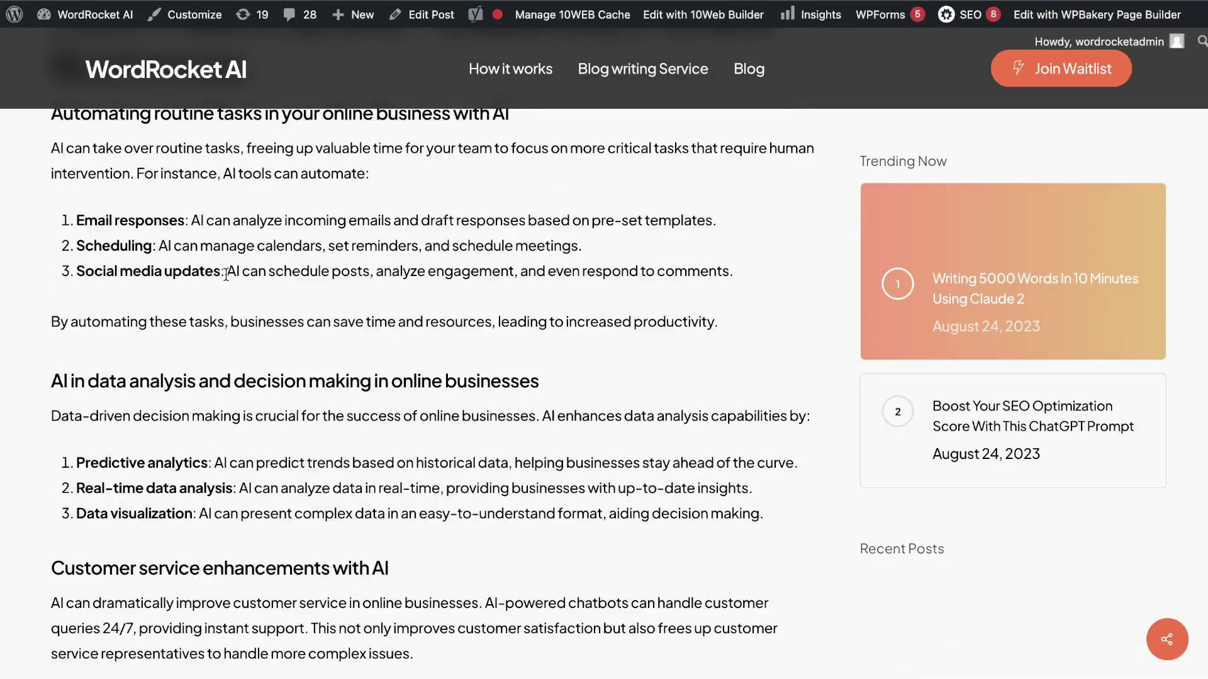
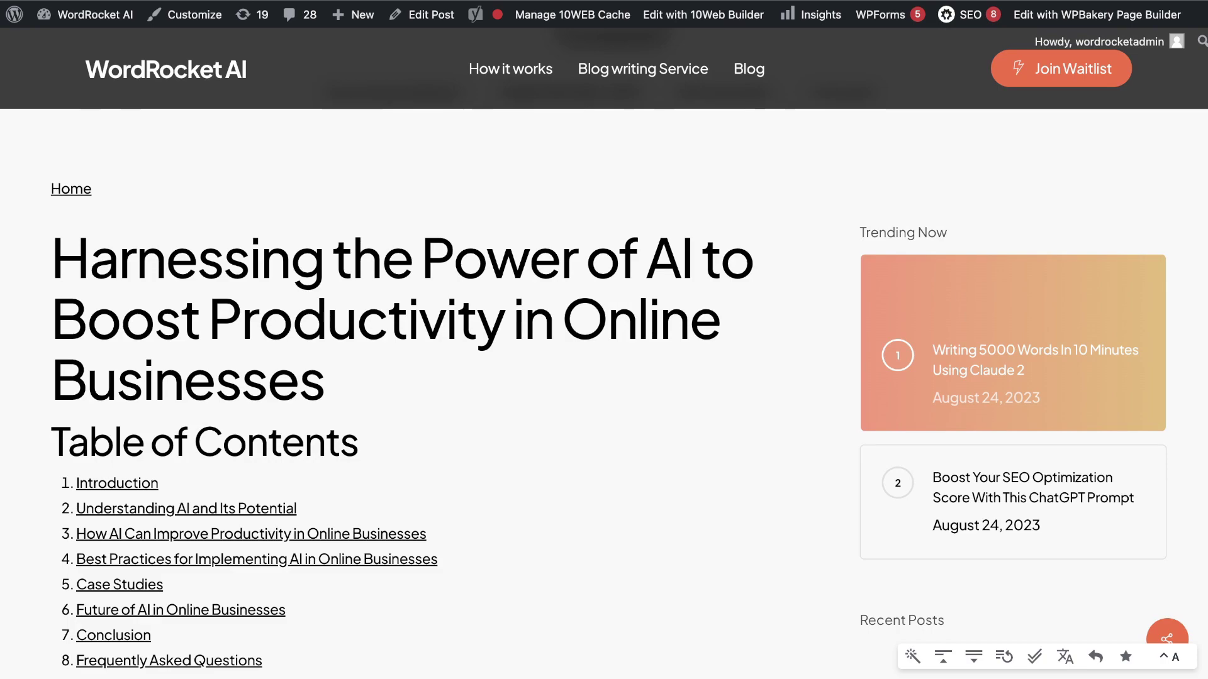
{"action": "scroll", "coordinate": [469, 415], "scroll_direction": "down", "scroll_amount": 2}
{"action": "scroll", "coordinate": [469, 416], "scroll_direction": "down", "scroll_amount": 5}
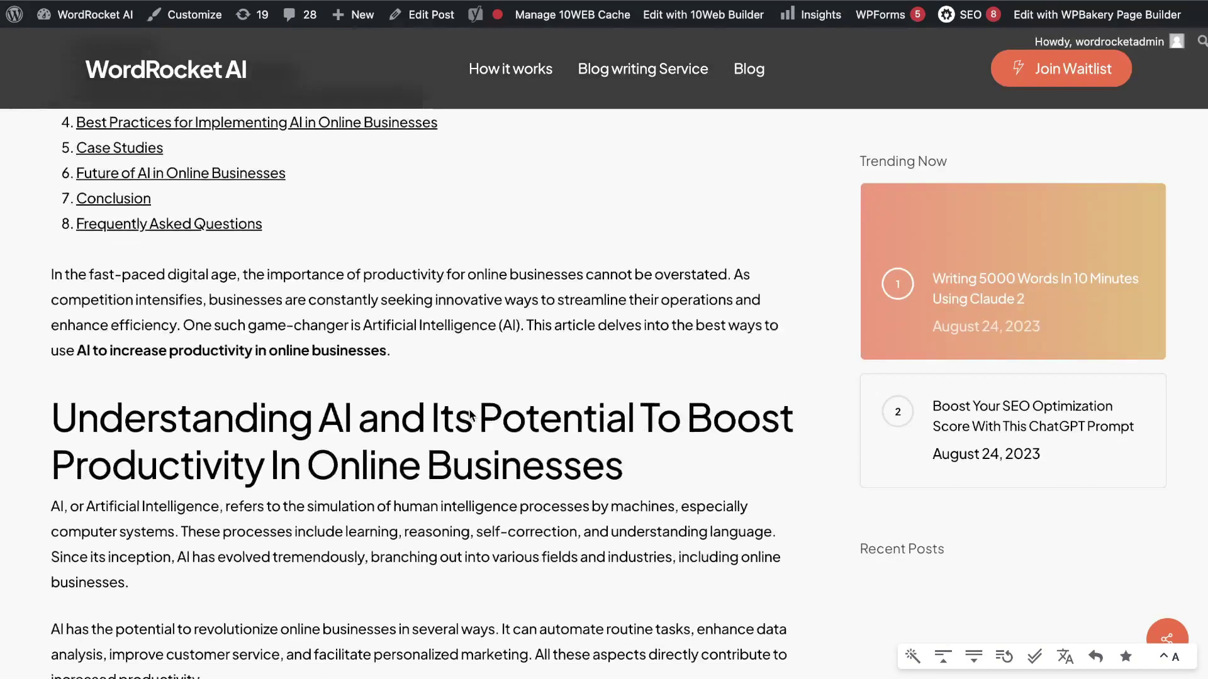
Open the post "Boost Your SEO Optimization Score With This ChatGPT Prompt" and look over its title and embedded video
{"action": "scroll", "coordinate": [553, 394], "scroll_direction": "up", "scroll_amount": 5}
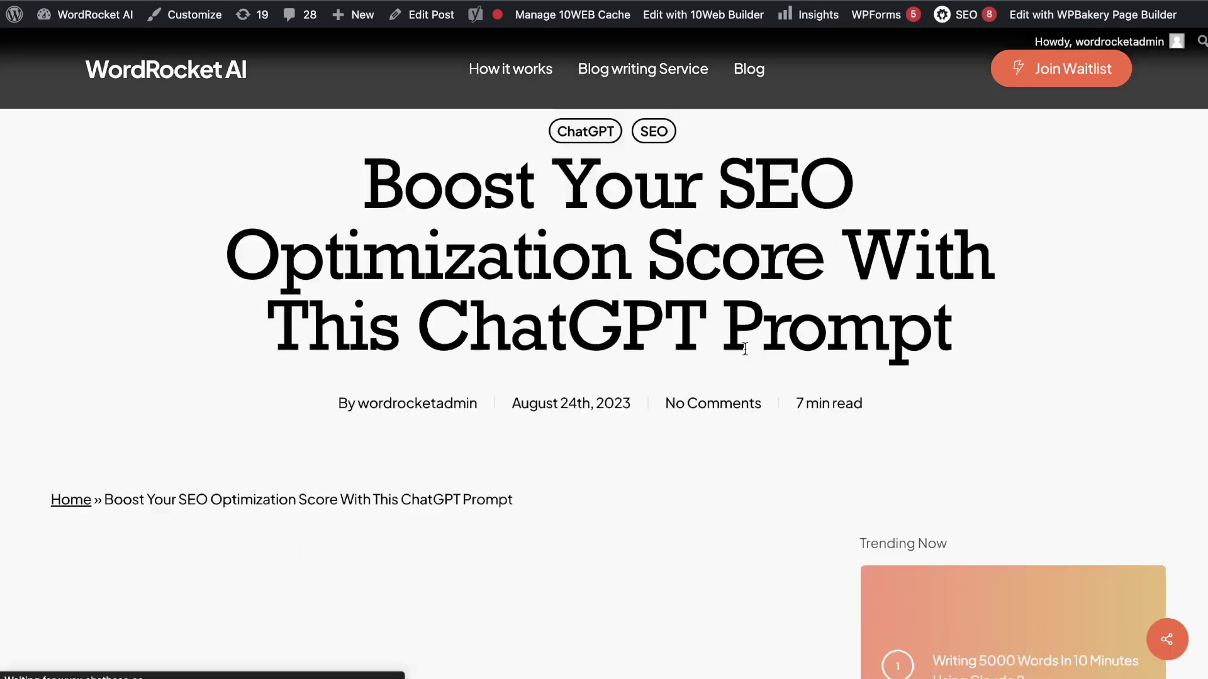
{"action": "scroll", "coordinate": [743, 346], "scroll_direction": "down", "scroll_amount": 5}
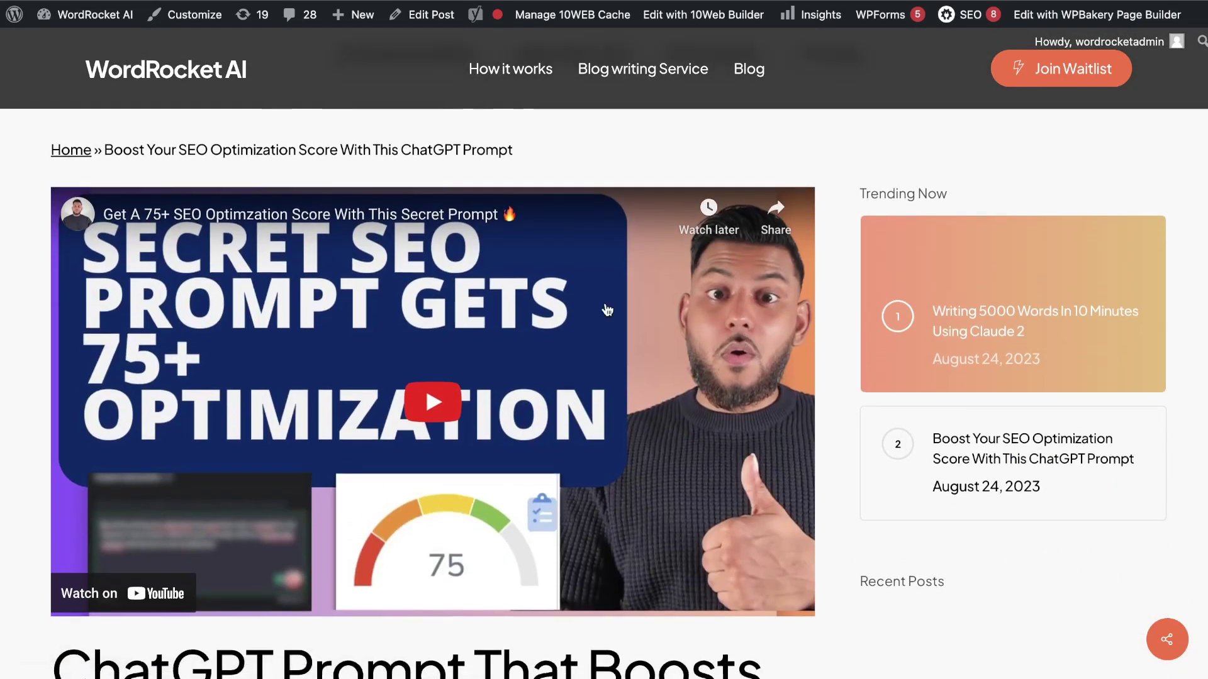
{"action": "scroll", "coordinate": [744, 348], "scroll_direction": "down", "scroll_amount": 2}
{"action": "scroll", "coordinate": [497, 261], "scroll_direction": "up", "scroll_amount": 6}
{"action": "scroll", "coordinate": [577, 315], "scroll_direction": "down", "scroll_amount": 2}
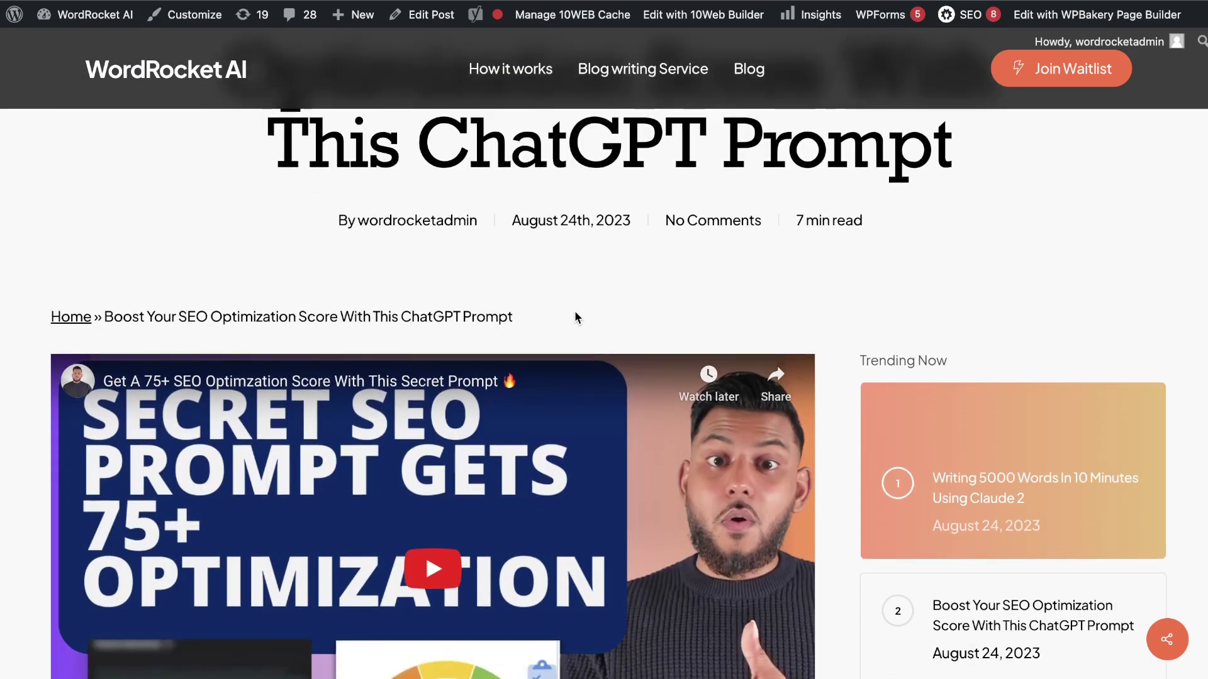
{"action": "scroll", "coordinate": [576, 315], "scroll_direction": "down", "scroll_amount": 8}
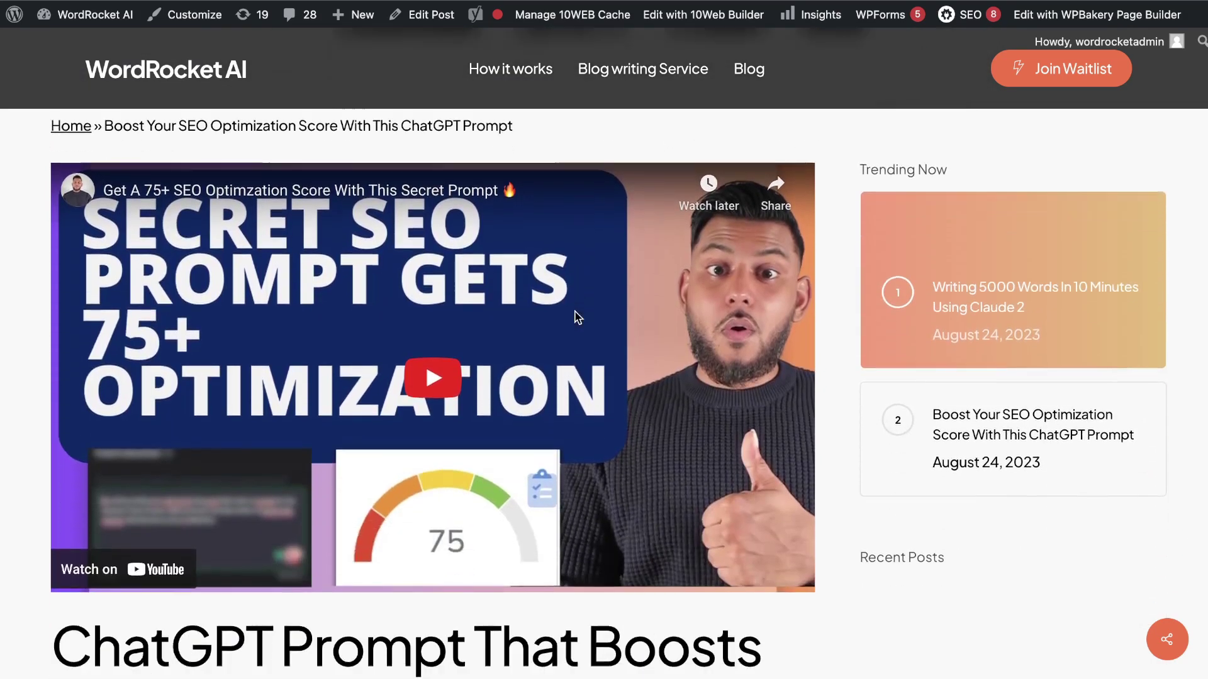
{"action": "scroll", "coordinate": [575, 312], "scroll_direction": "up", "scroll_amount": 4}
{"action": "scroll", "coordinate": [575, 312], "scroll_direction": "up", "scroll_amount": 2}
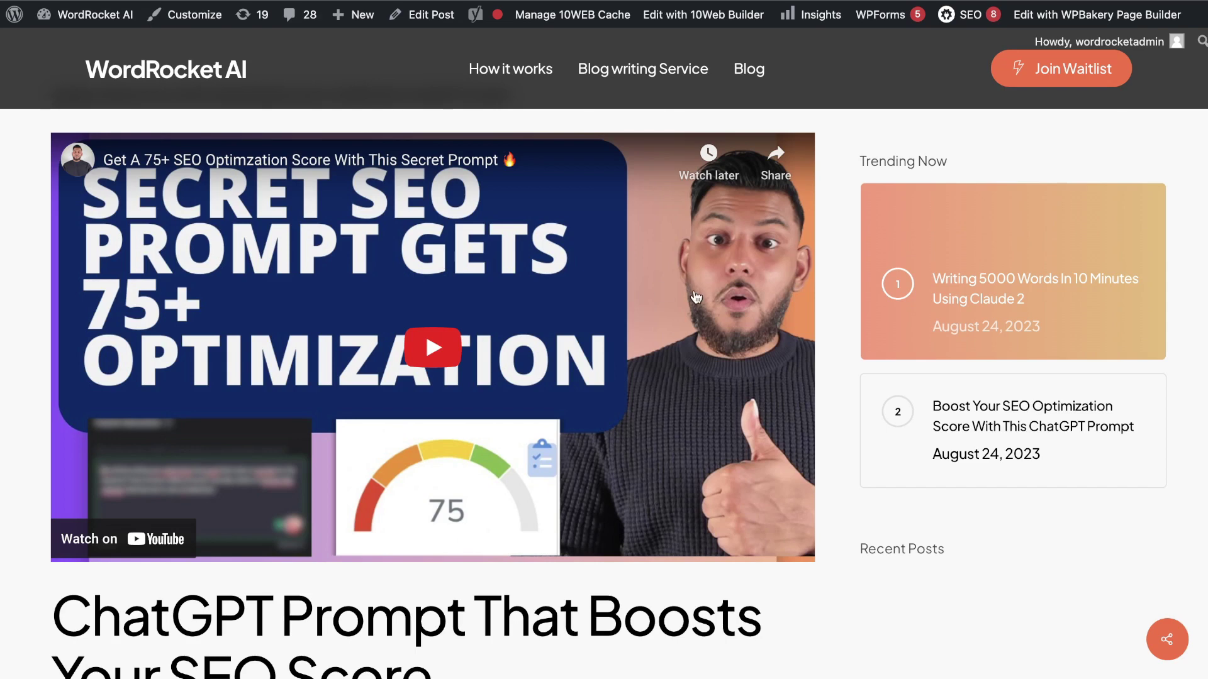
Switch to the OpenAI Playground and review the generated markdown table and the prompt "create a table for this blog post in markdown"
{"action": "left_click", "coordinate": [635, 3]}
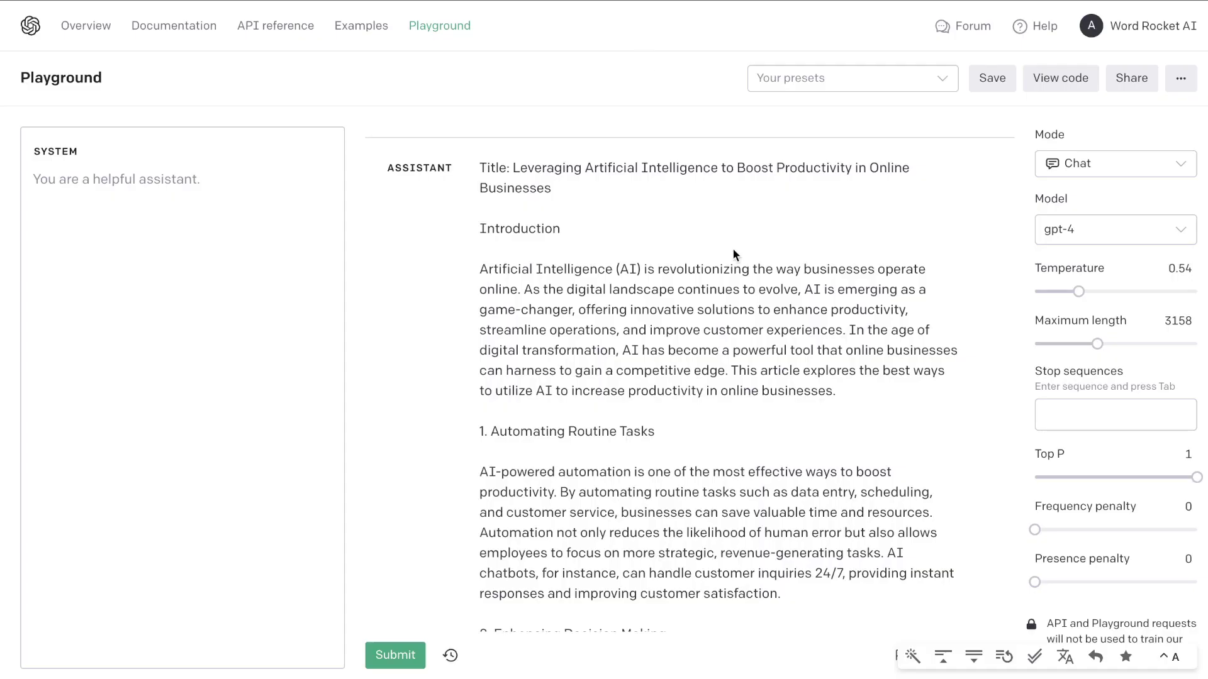
{"action": "scroll", "coordinate": [776, 391], "scroll_direction": "down", "scroll_amount": 10}
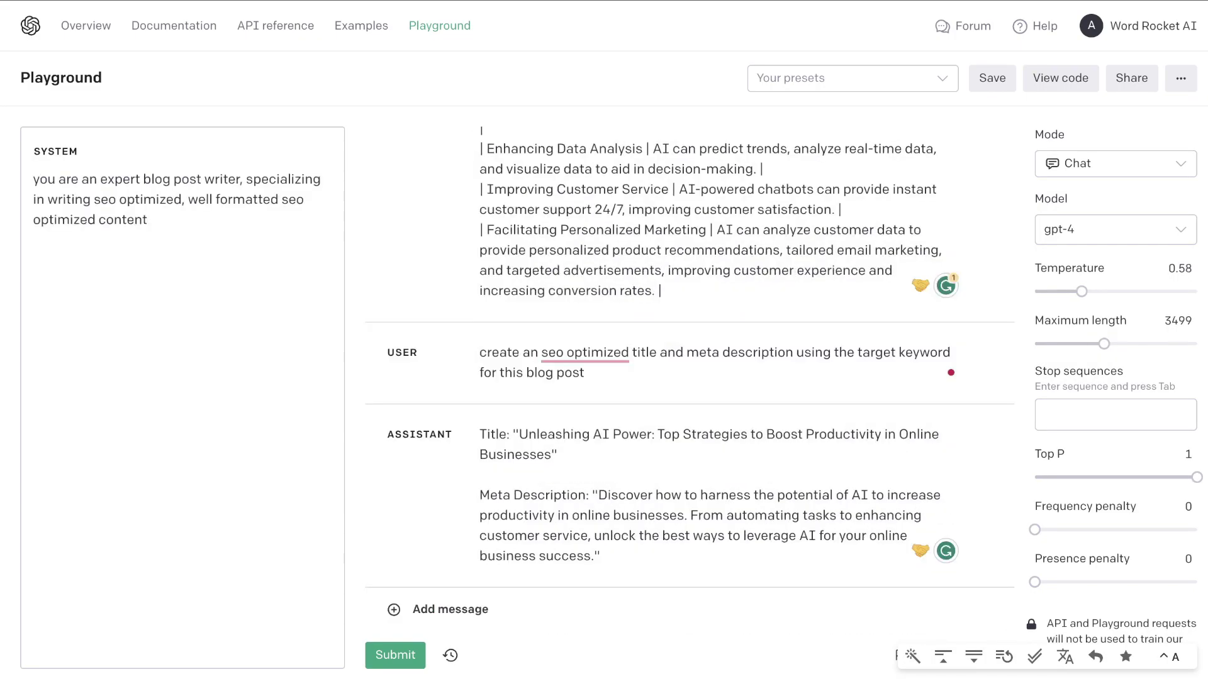
{"action": "scroll", "coordinate": [688, 351], "scroll_direction": "up", "scroll_amount": 3}
{"action": "left_click_drag", "start_coordinate": [661, 472], "coordinate": [479, 208]}
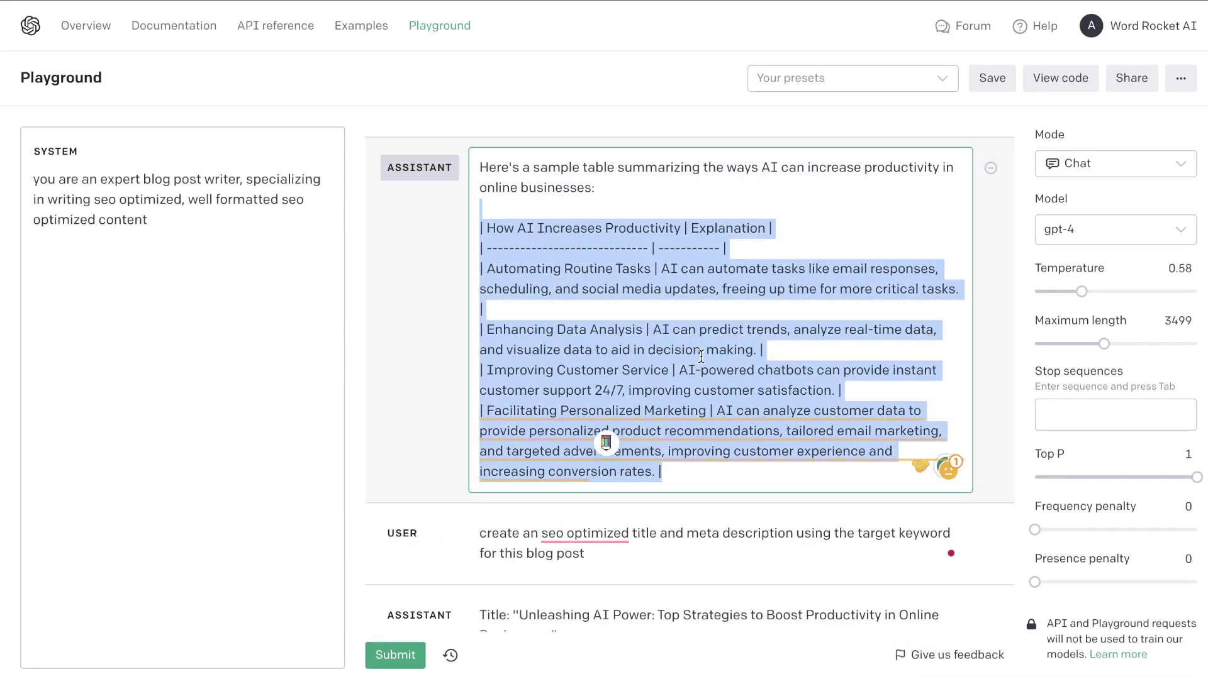
{"action": "left_click", "coordinate": [725, 480]}
{"action": "scroll", "coordinate": [726, 480], "scroll_direction": "up", "scroll_amount": 8}
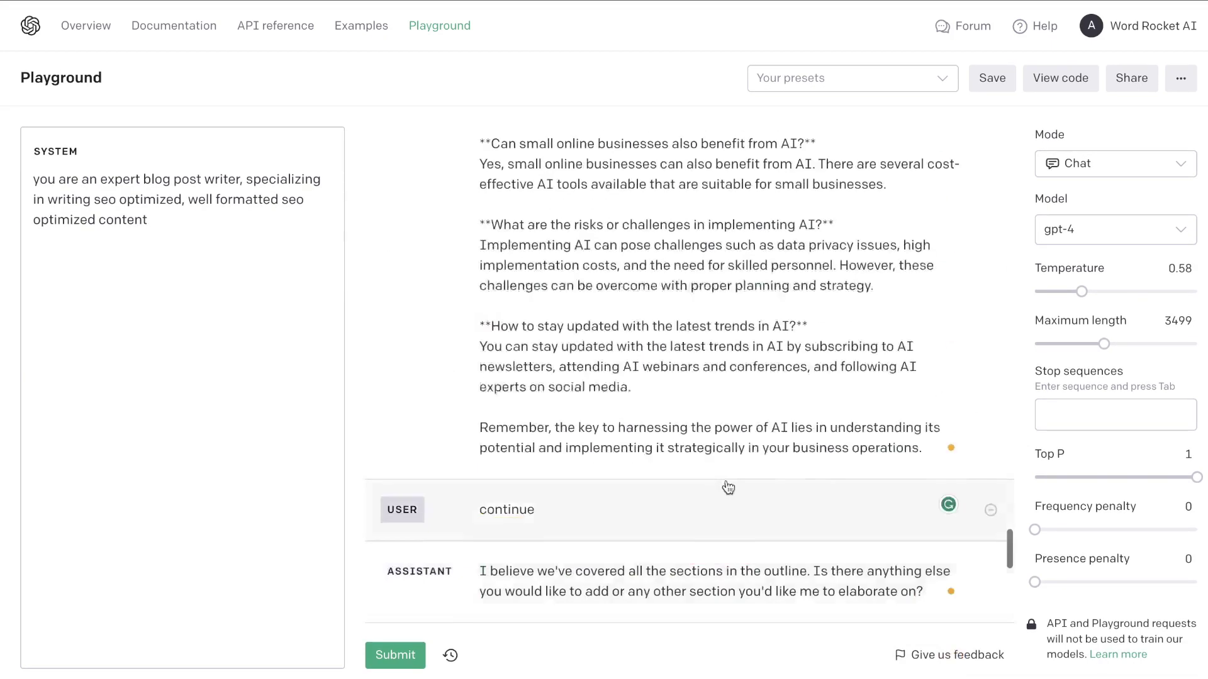
{"action": "scroll", "coordinate": [728, 488], "scroll_direction": "down", "scroll_amount": 4}
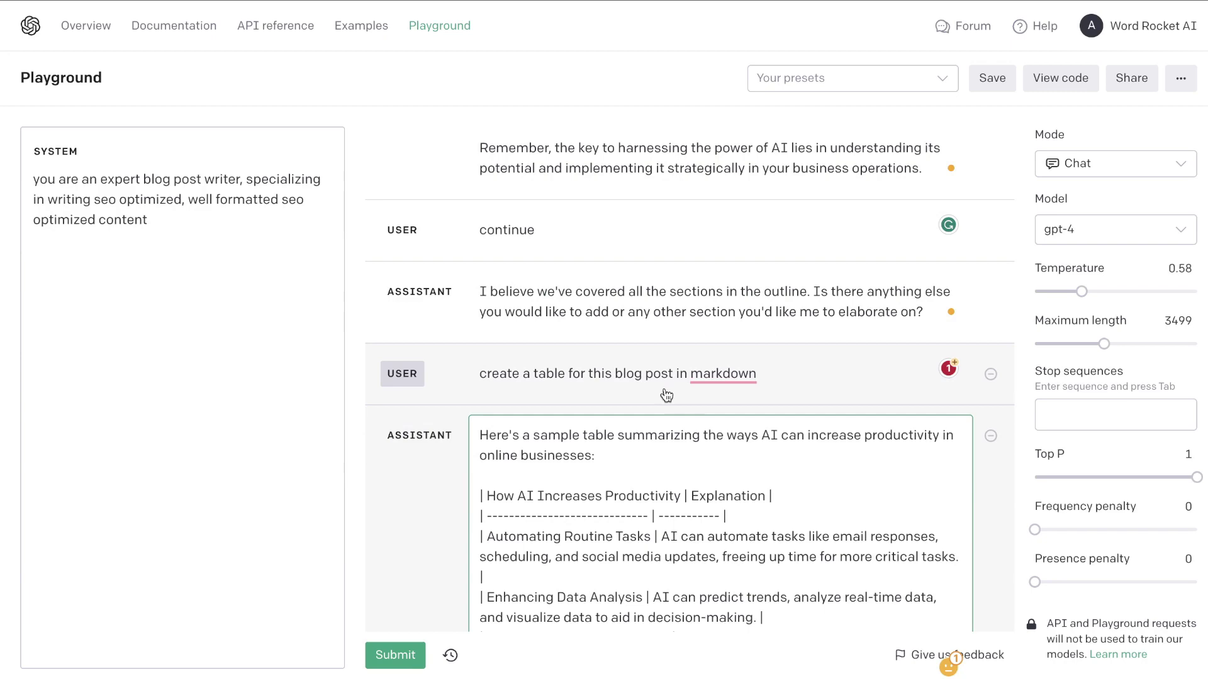
{"action": "left_click", "coordinate": [577, 395]}
Copy the generated markdown table on how AI increases productivity
{"action": "scroll", "coordinate": [674, 445], "scroll_direction": "down", "scroll_amount": 1}
{"action": "scroll", "coordinate": [674, 445], "scroll_direction": "down", "scroll_amount": 5}
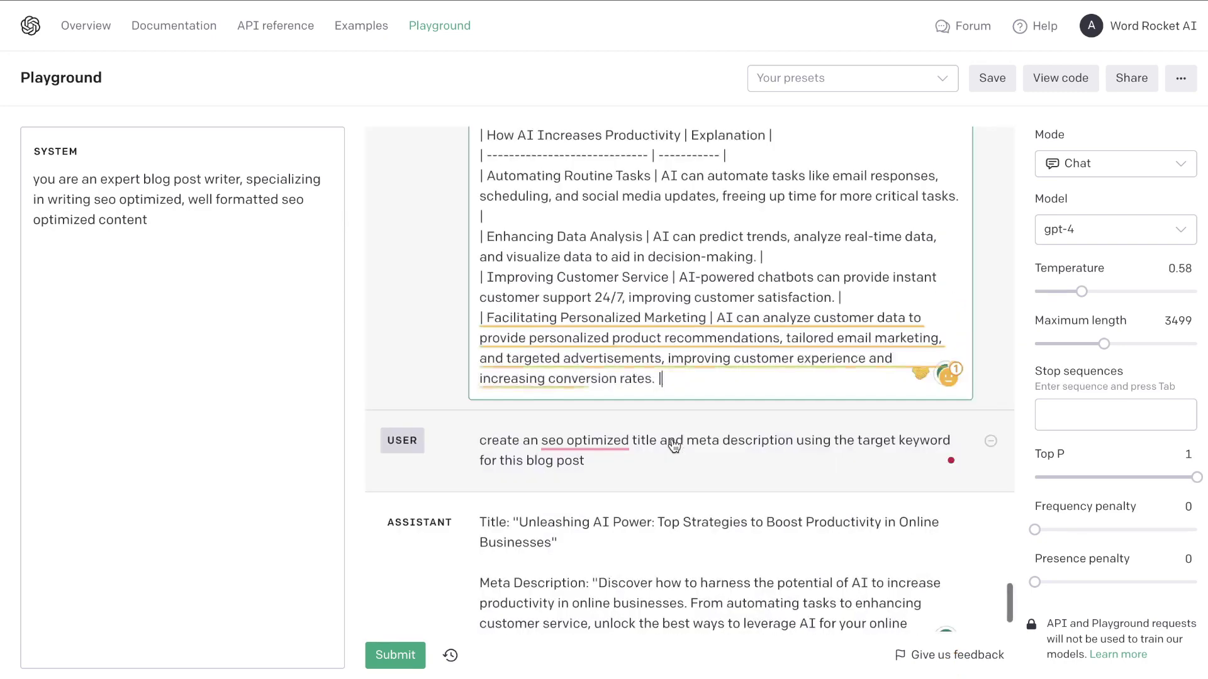
{"action": "left_click_drag", "start_coordinate": [688, 380], "coordinate": [468, 308]}
{"action": "key", "text": "ctrl+c"}
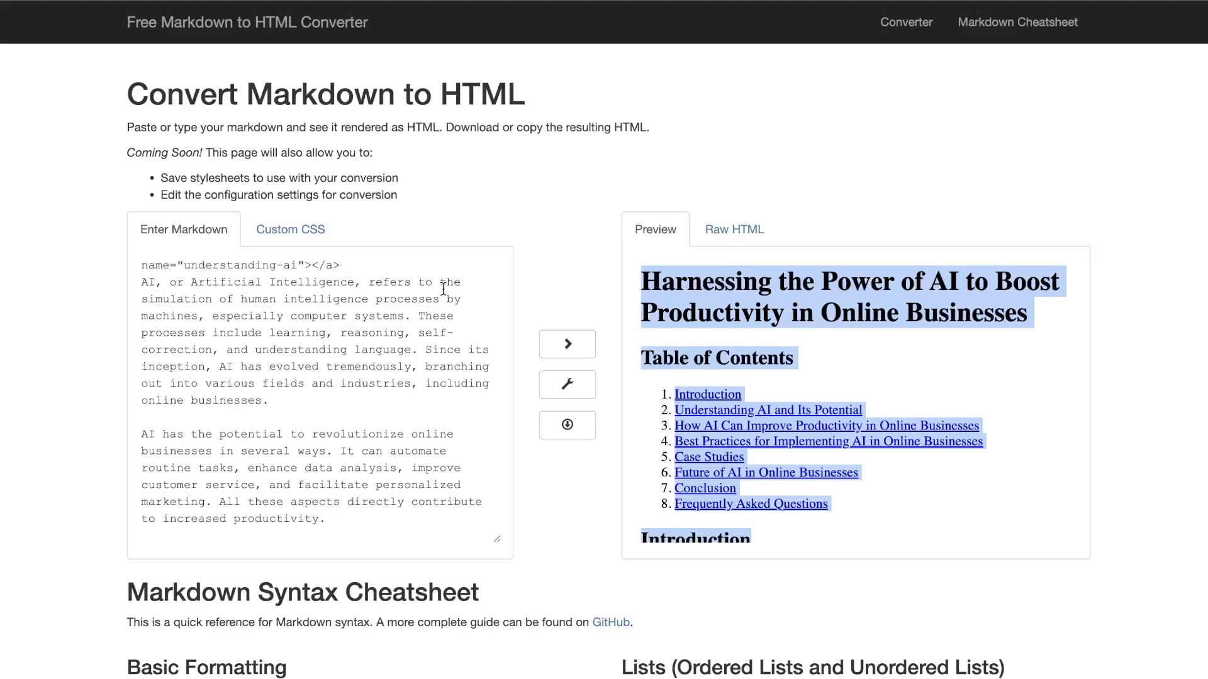
Switch to the Markdown to HTML converter, paste the markdown table at the end of the article, and select the rendered table in the preview
{"action": "scroll", "coordinate": [336, 457], "scroll_direction": "down", "scroll_amount": 15}
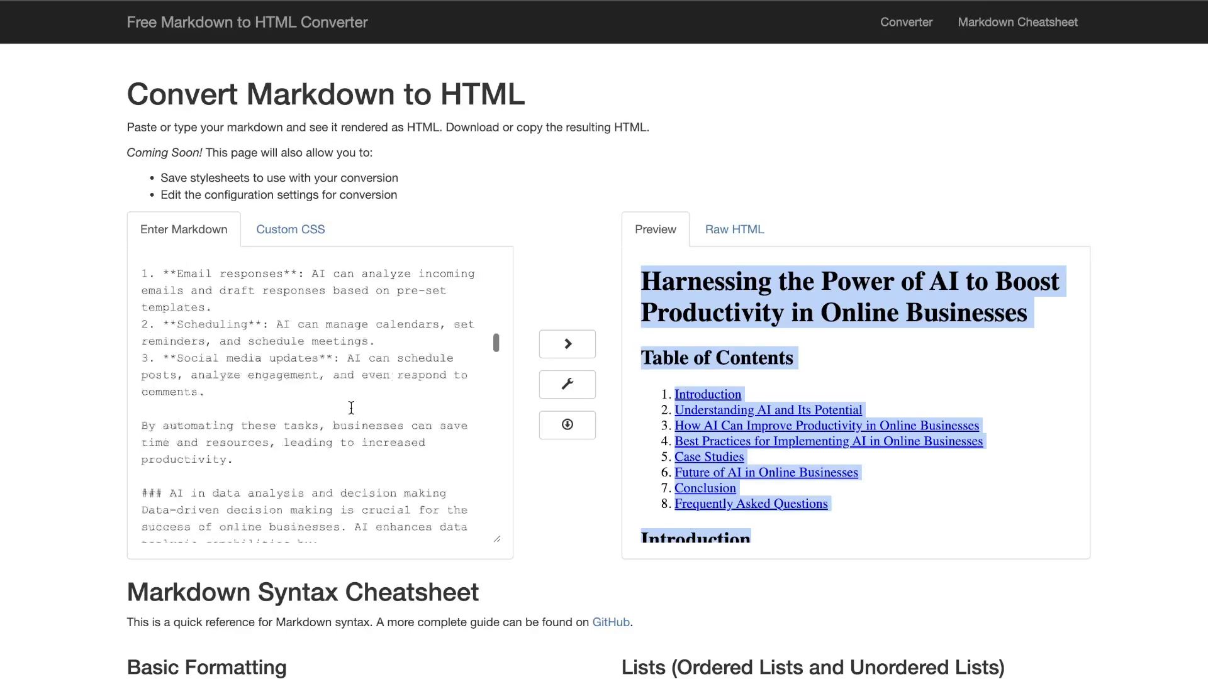
{"action": "triple_click", "coordinate": [293, 518]}
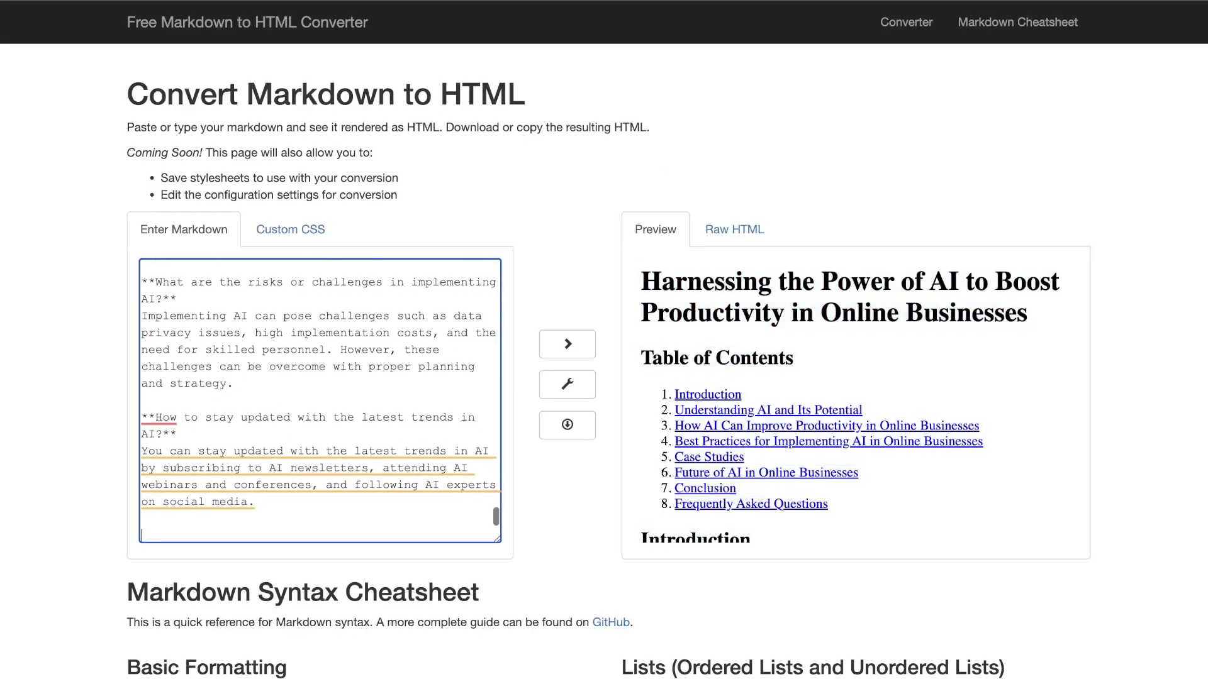
{"action": "key", "text": "ctrl+v"}
{"action": "scroll", "coordinate": [856, 409], "scroll_direction": "down", "scroll_amount": 20}
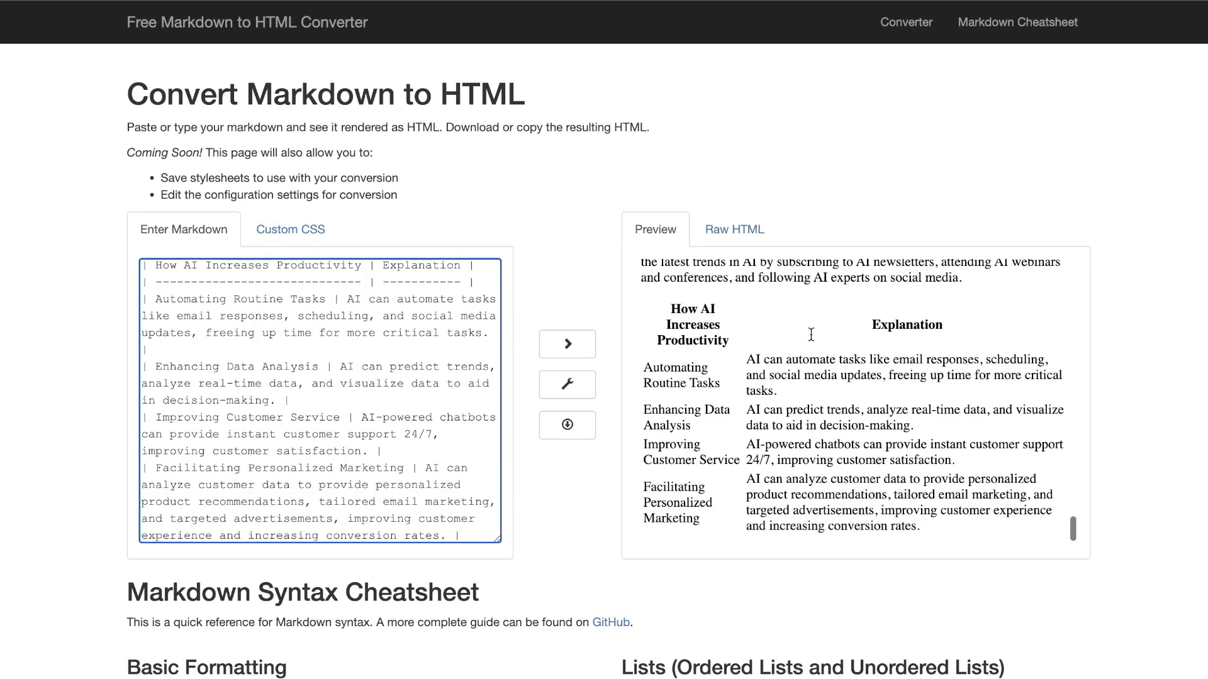
{"action": "left_click_drag", "start_coordinate": [944, 531], "coordinate": [672, 312]}
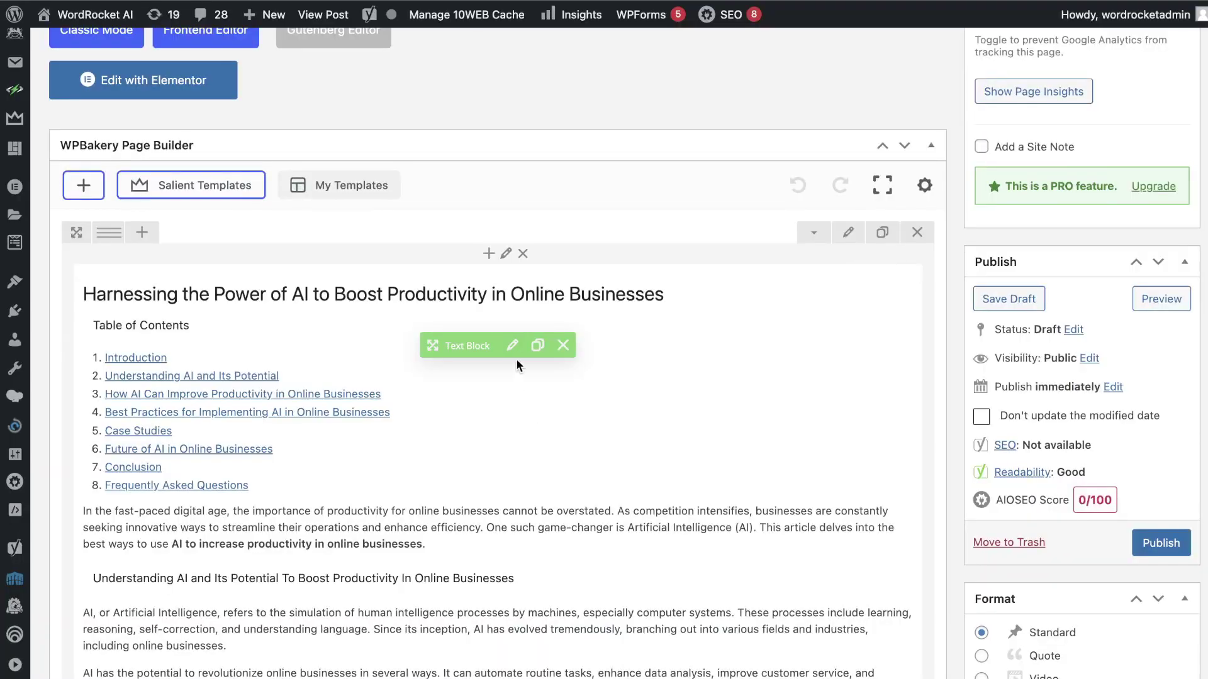
Switch to the WordPress post, open the article's text block and insert the rendered table below the best practices list
{"action": "left_click", "coordinate": [517, 352]}
{"action": "scroll", "coordinate": [497, 373], "scroll_direction": "down", "scroll_amount": 20}
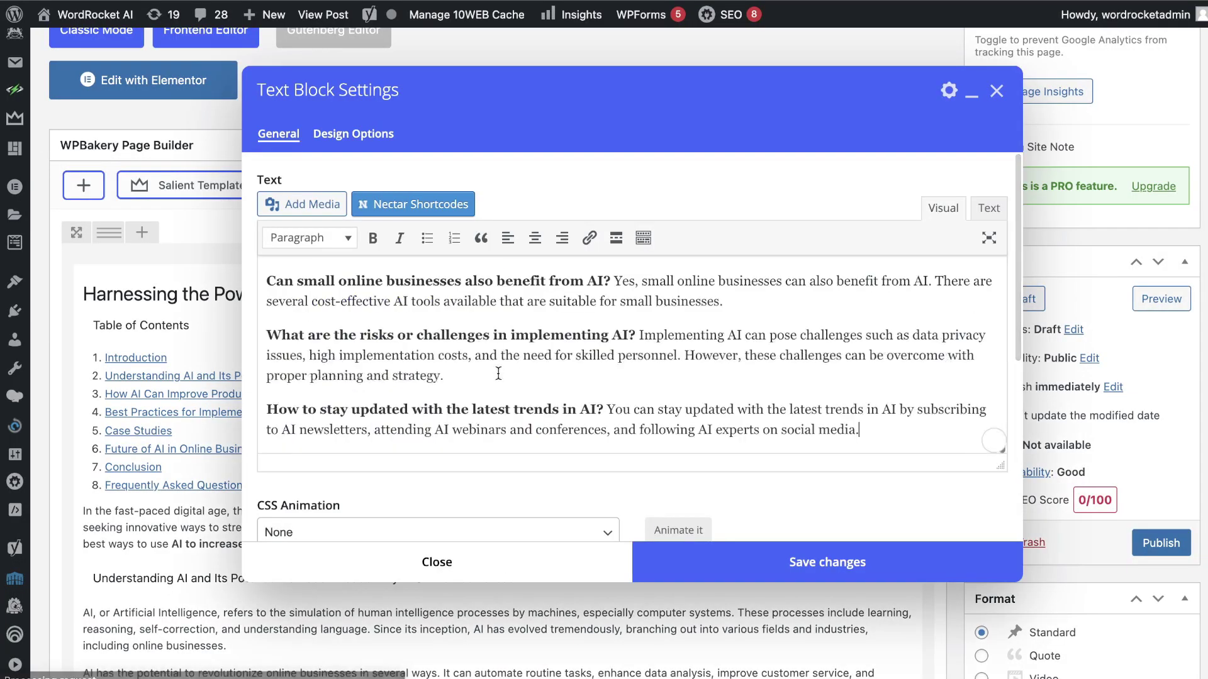
{"action": "scroll", "coordinate": [497, 373], "scroll_direction": "up", "scroll_amount": 20}
{"action": "scroll", "coordinate": [497, 373], "scroll_direction": "up", "scroll_amount": 6}
{"action": "scroll", "coordinate": [497, 373], "scroll_direction": "down", "scroll_amount": 5}
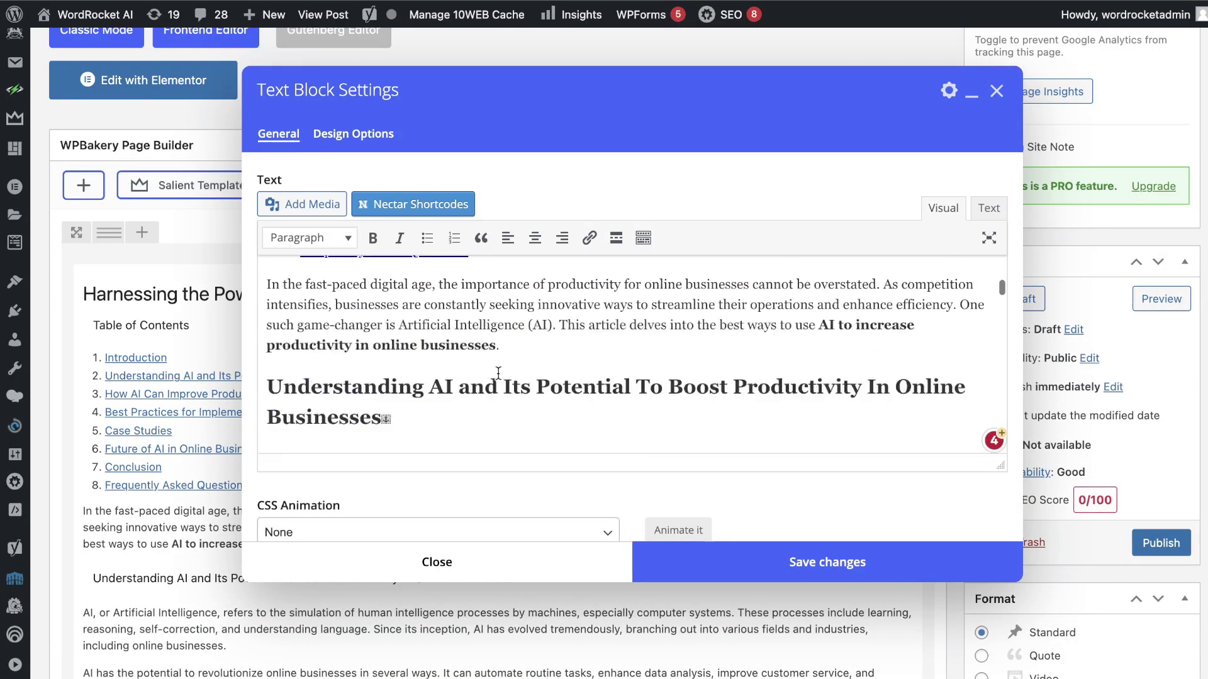
{"action": "scroll", "coordinate": [497, 373], "scroll_direction": "up", "scroll_amount": 2}
{"action": "scroll", "coordinate": [498, 373], "scroll_direction": "up", "scroll_amount": 5}
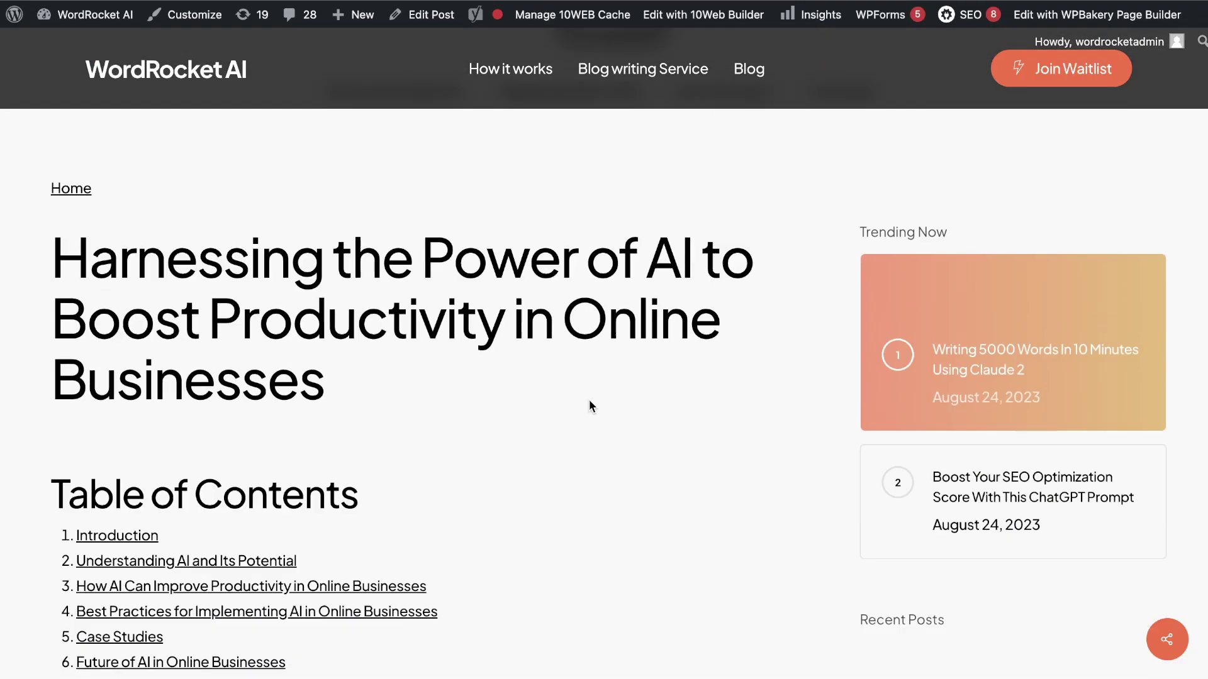
Review the previewed article from the main title down to the table placed before the case studies section
{"action": "scroll", "coordinate": [590, 403], "scroll_direction": "down", "scroll_amount": 15}
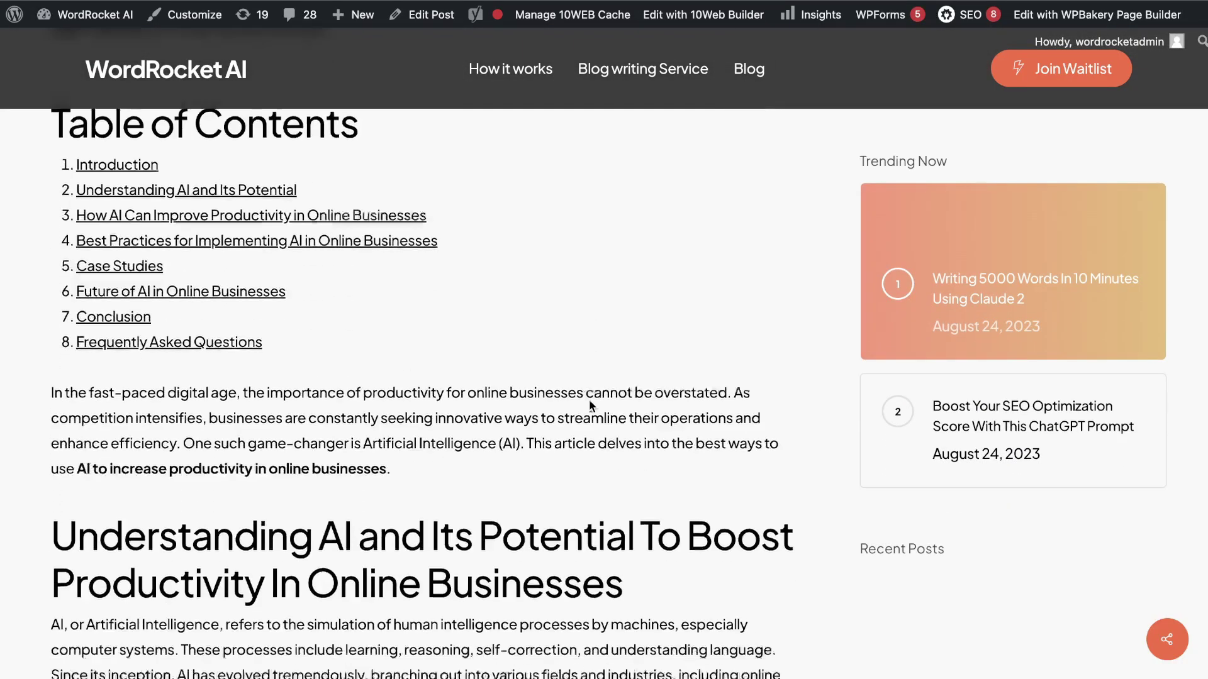
{"action": "scroll", "coordinate": [589, 401], "scroll_direction": "down", "scroll_amount": 15}
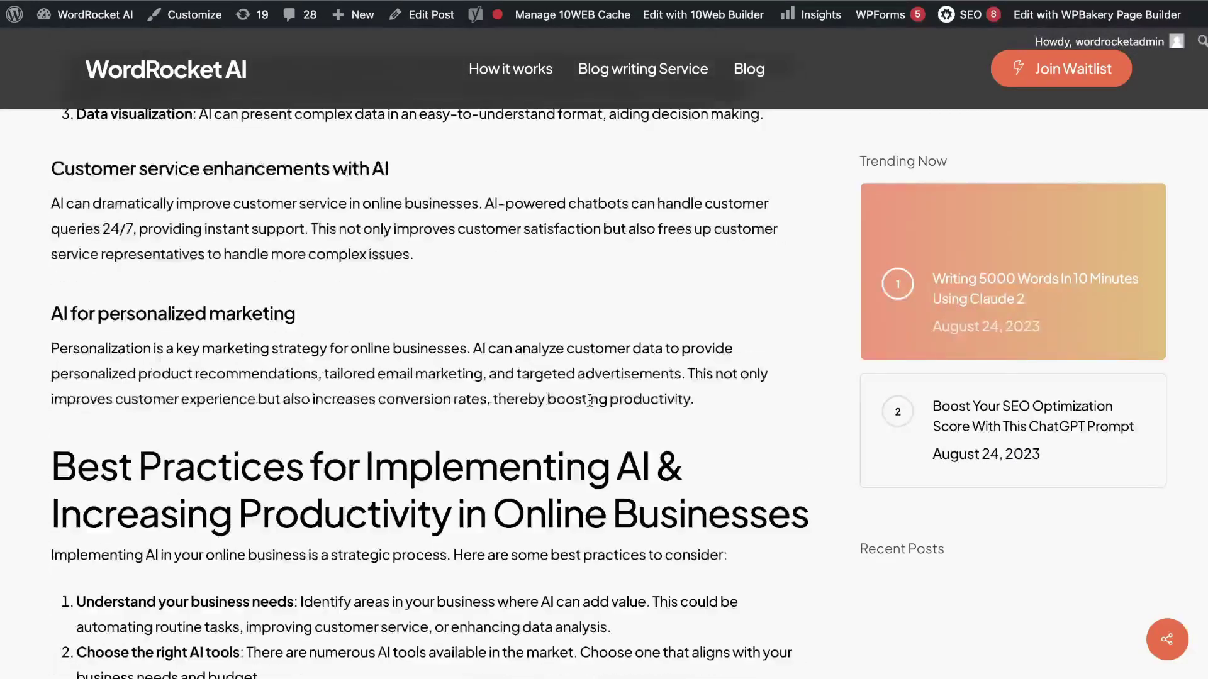
{"action": "scroll", "coordinate": [590, 402], "scroll_direction": "down", "scroll_amount": 2}
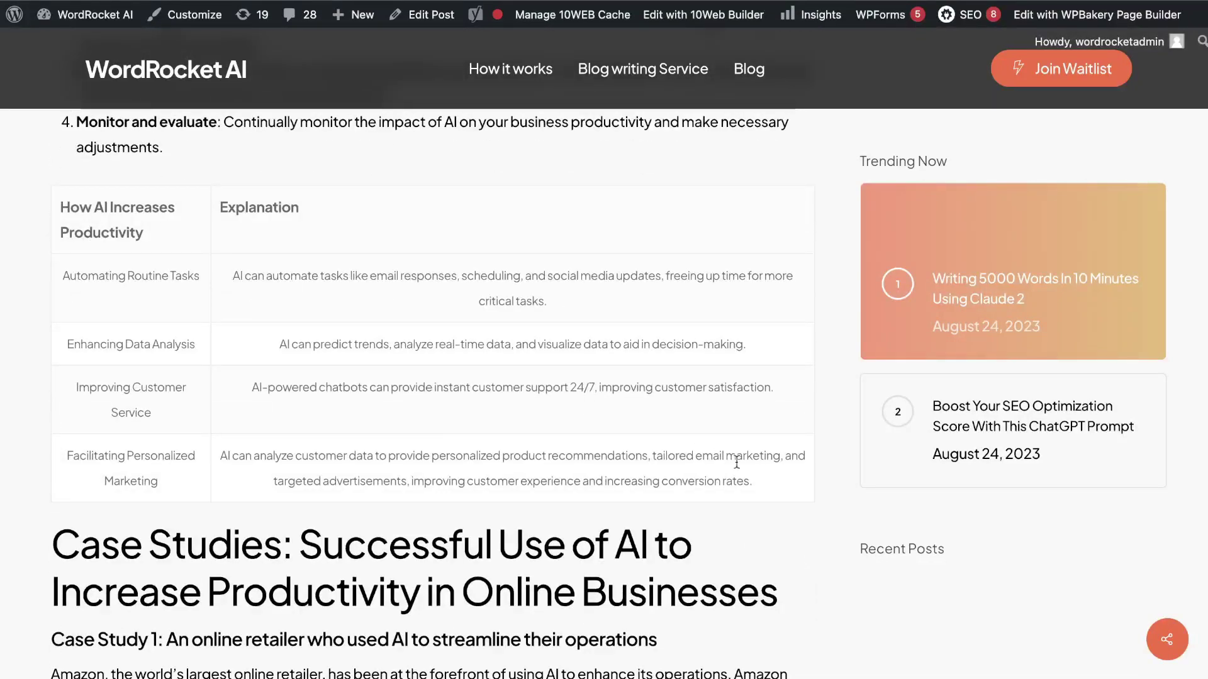
{"action": "left_click_drag", "start_coordinate": [736, 466], "coordinate": [58, 208]}
{"action": "left_click", "coordinate": [55, 203]}
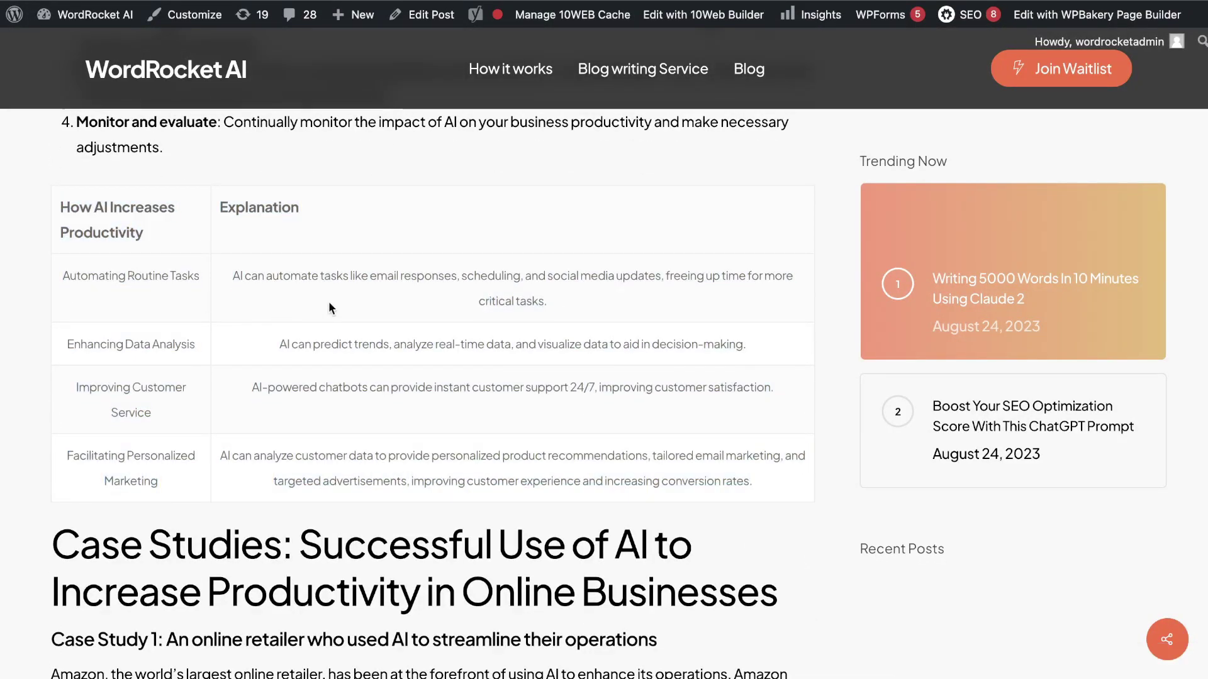
Examine the table's rows and explanations together with the best practices list above it in the article preview
{"action": "scroll", "coordinate": [328, 301], "scroll_direction": "up", "scroll_amount": 1}
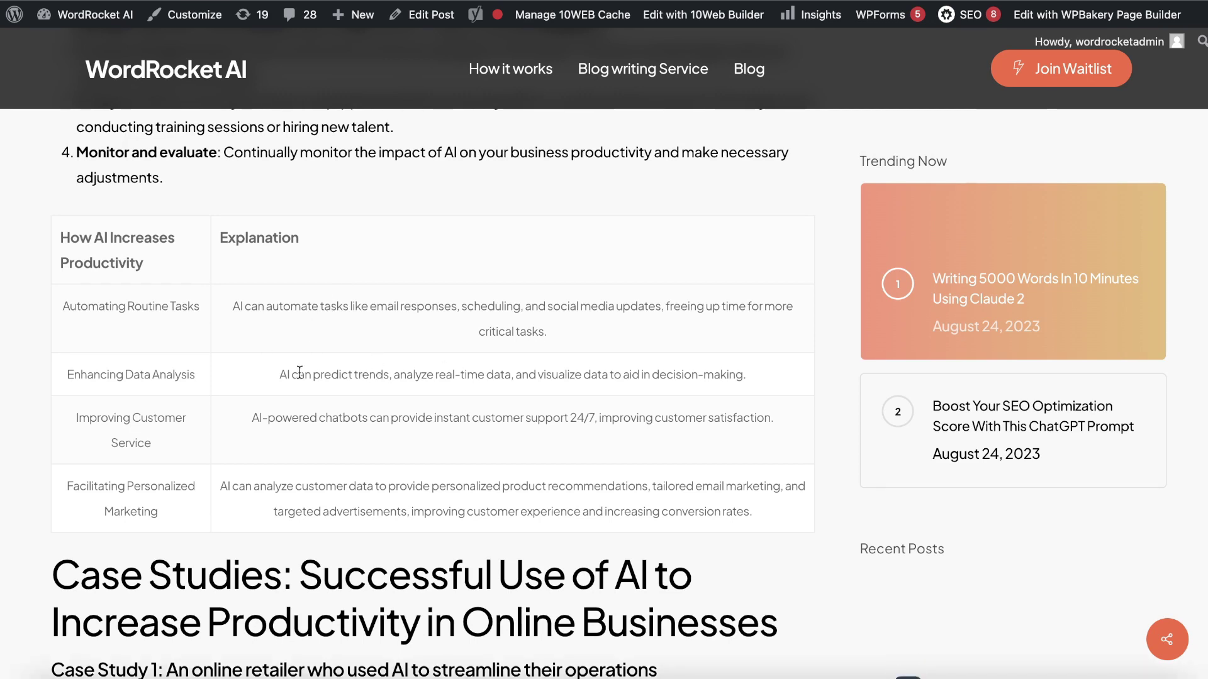
{"action": "left_click_drag", "start_coordinate": [779, 510], "coordinate": [75, 116]}
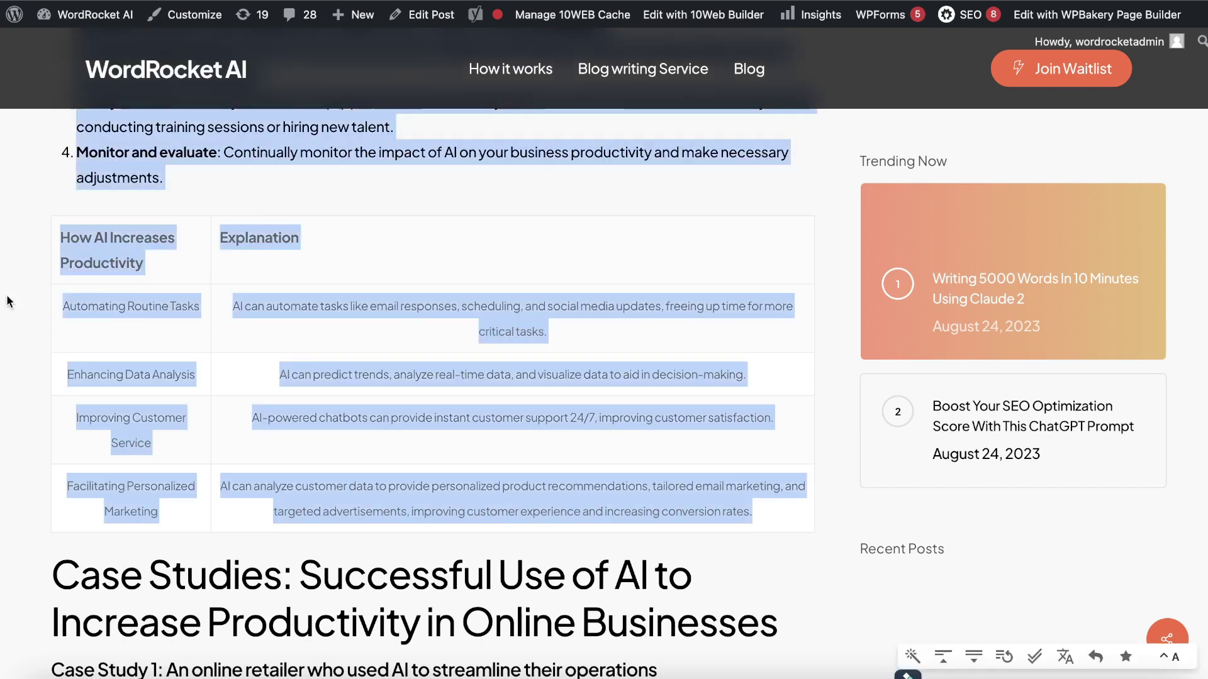
{"action": "left_click", "coordinate": [145, 258]}
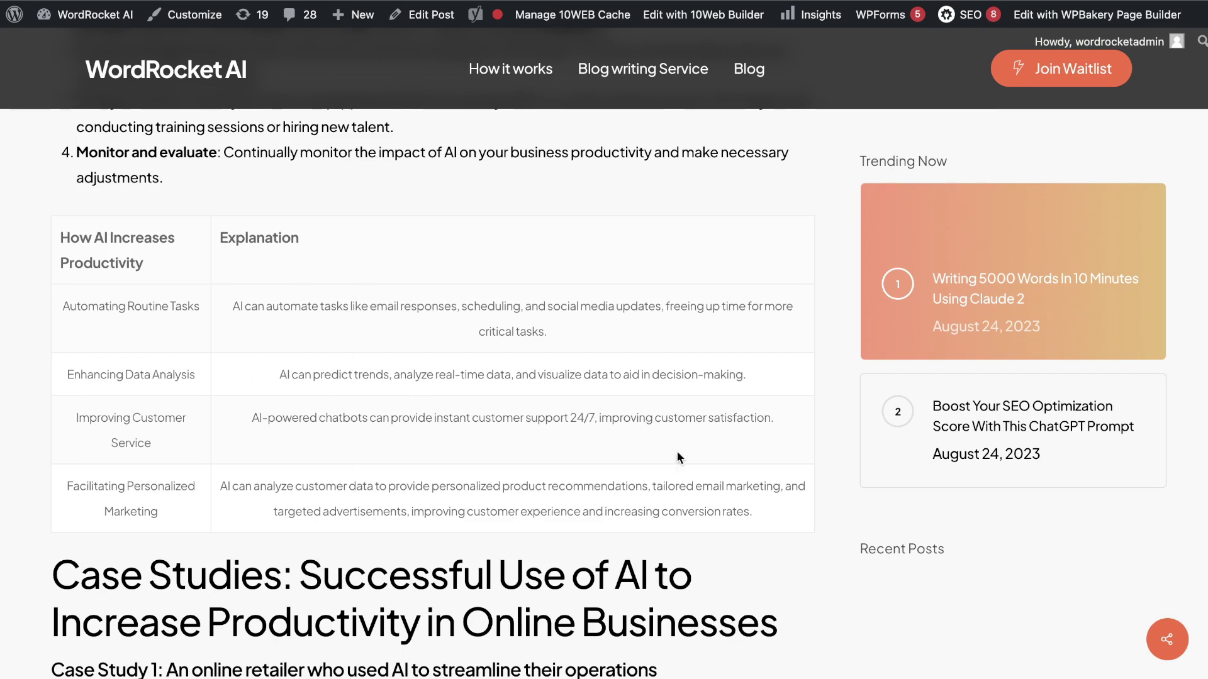
{"action": "left_click_drag", "start_coordinate": [805, 522], "coordinate": [371, 223]}
{"action": "left_click", "coordinate": [371, 223]}
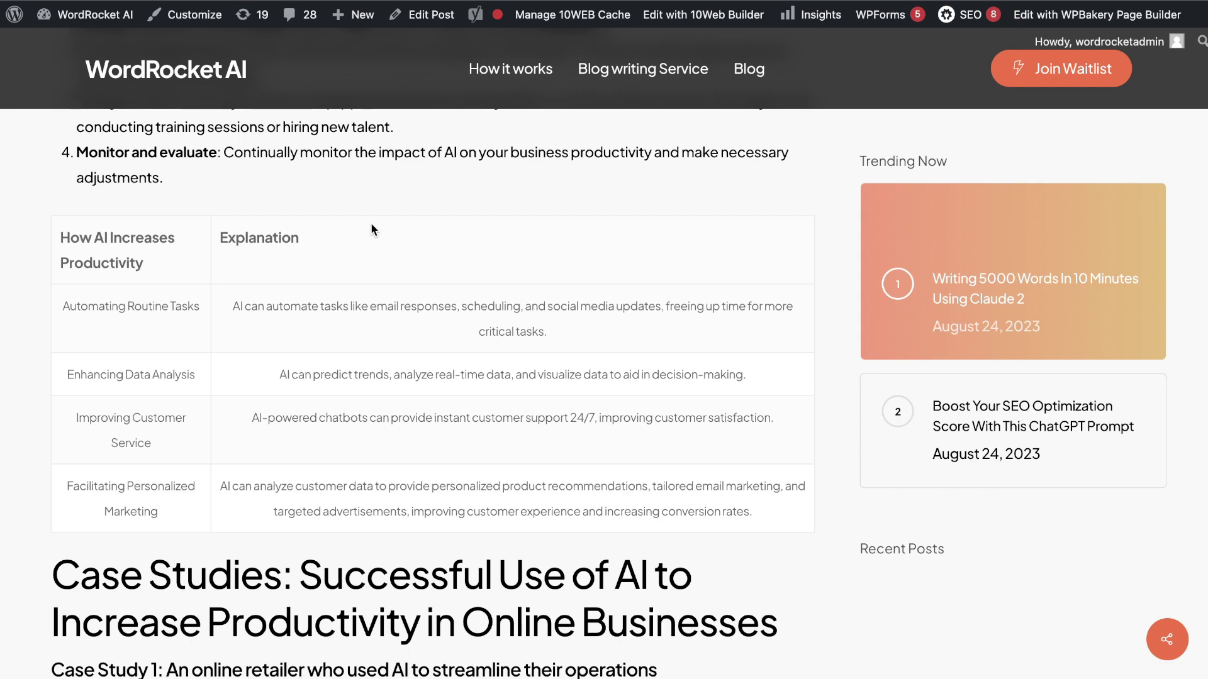
{"action": "scroll", "coordinate": [371, 223], "scroll_direction": "up", "scroll_amount": 1}
{"action": "scroll", "coordinate": [473, 341], "scroll_direction": "up", "scroll_amount": 2}
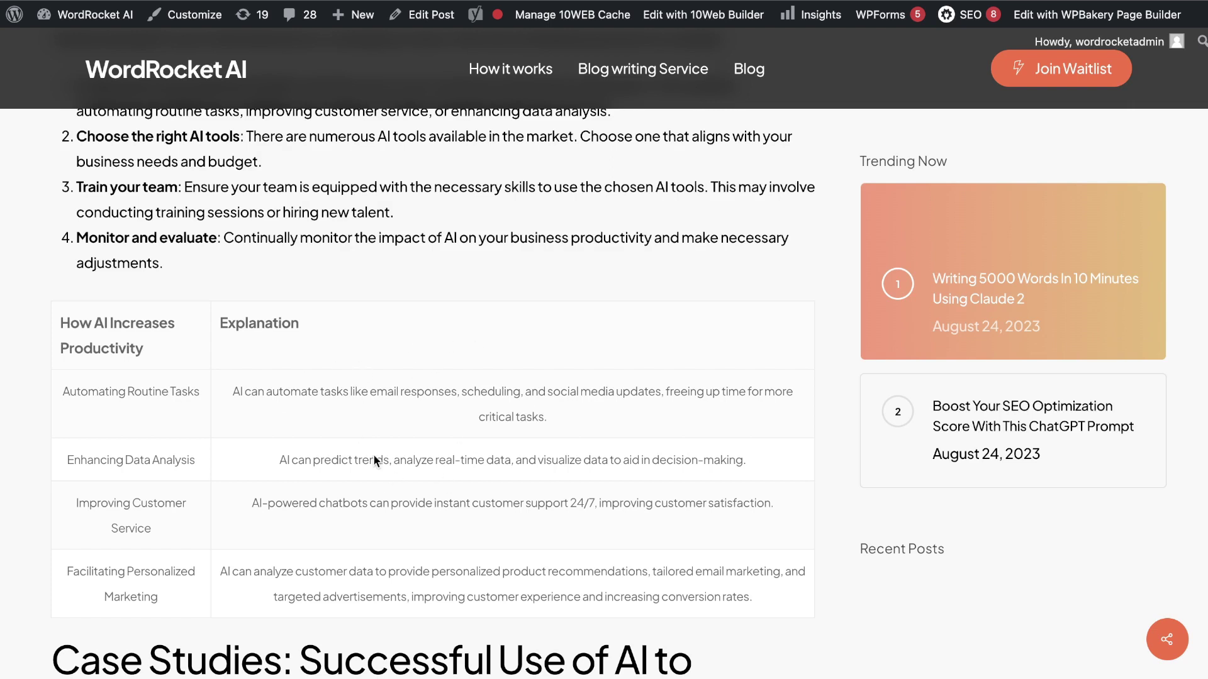
{"action": "left_click_drag", "start_coordinate": [816, 585], "coordinate": [70, 101]}
{"action": "left_click", "coordinate": [229, 325]}
{"action": "scroll", "coordinate": [204, 273], "scroll_direction": "down", "scroll_amount": 1}
{"action": "left_click_drag", "start_coordinate": [764, 561], "coordinate": [50, 305]}
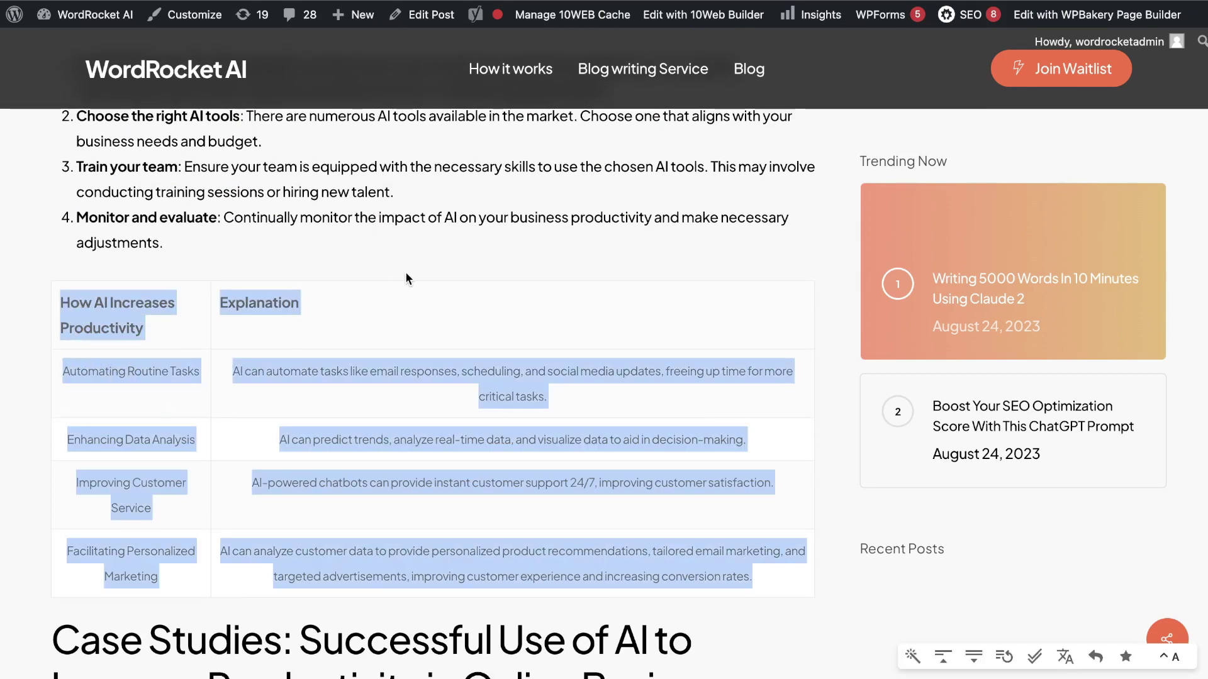
{"action": "scroll", "coordinate": [405, 270], "scroll_direction": "up", "scroll_amount": 20}
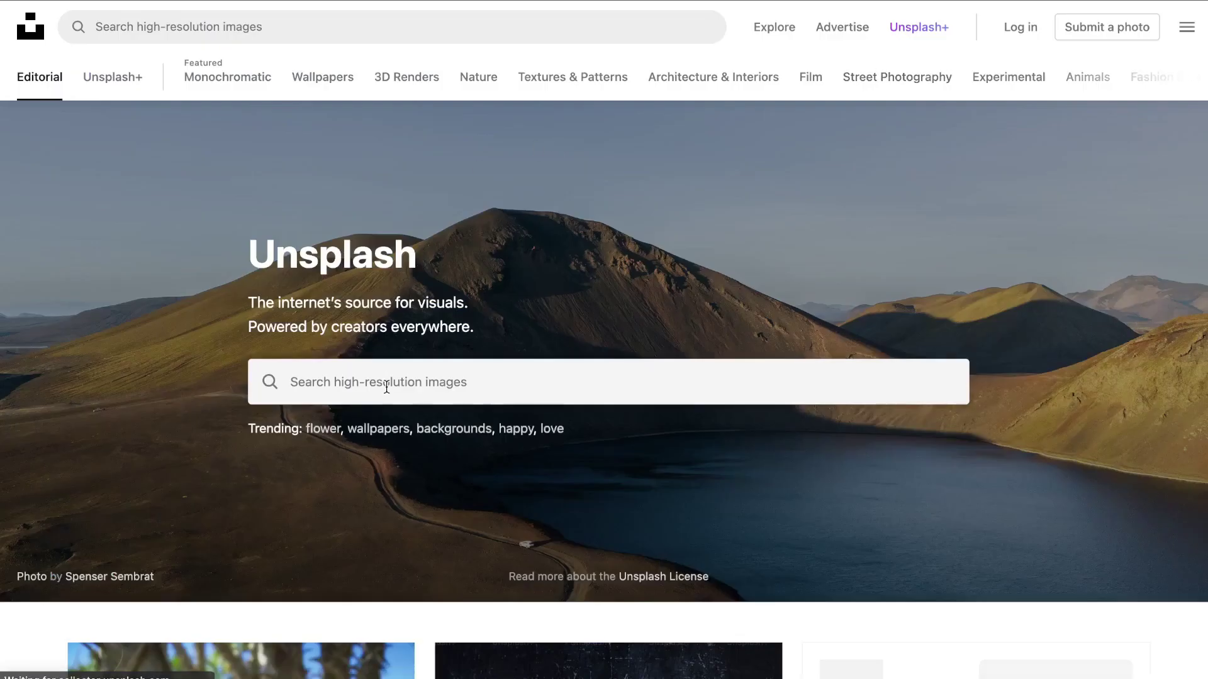
Search Unsplash for "ai" and download the free photo of blue 3D AI letters on a purple background
{"action": "left_click", "coordinate": [386, 385]}
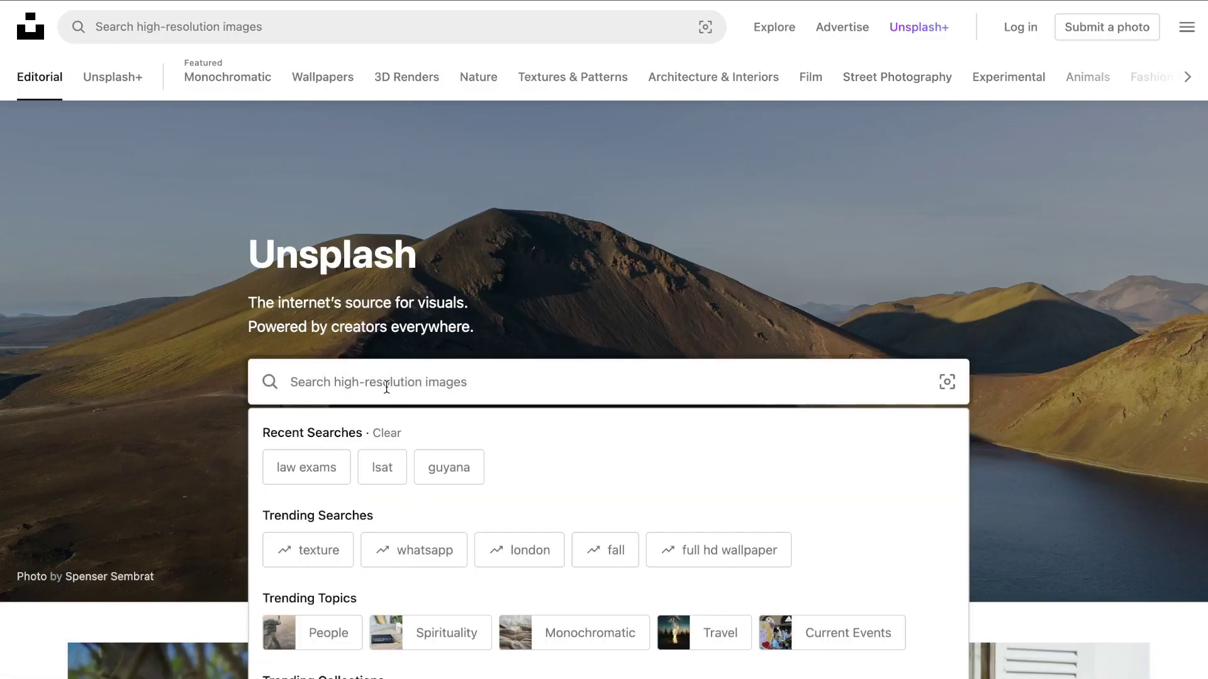
{"action": "type", "text": "ai"}
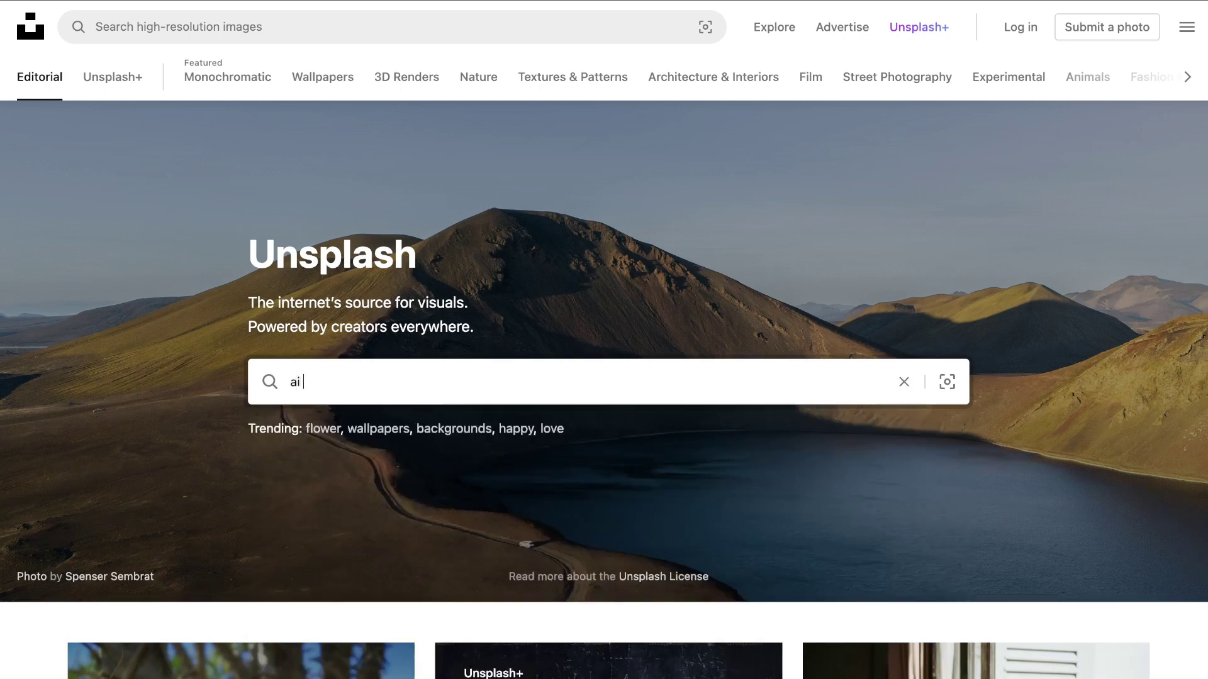
{"action": "key", "text": "Return"}
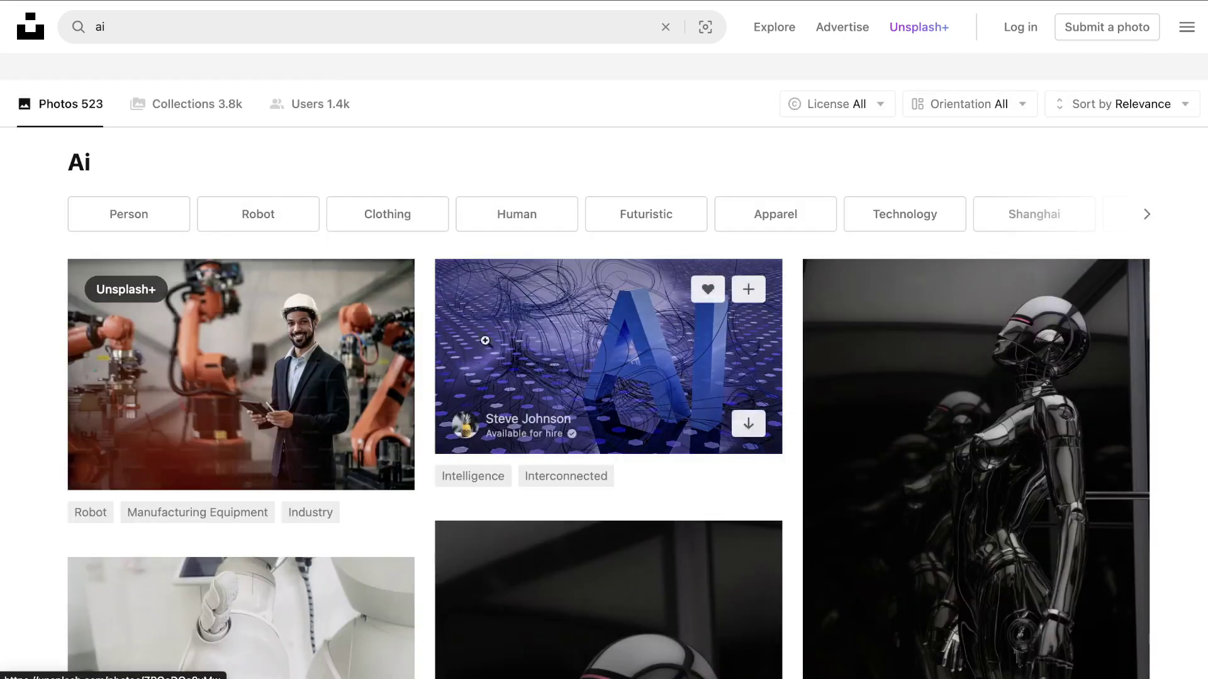
{"action": "left_click", "coordinate": [548, 334]}
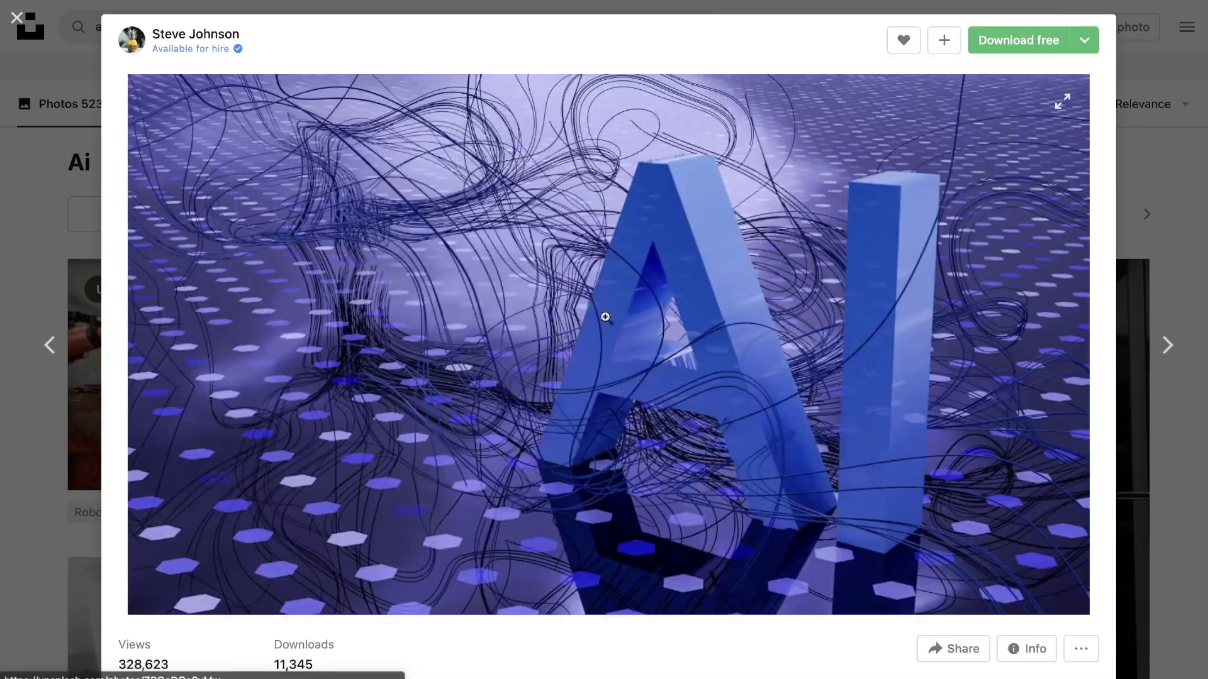
{"action": "left_click", "coordinate": [1014, 51]}
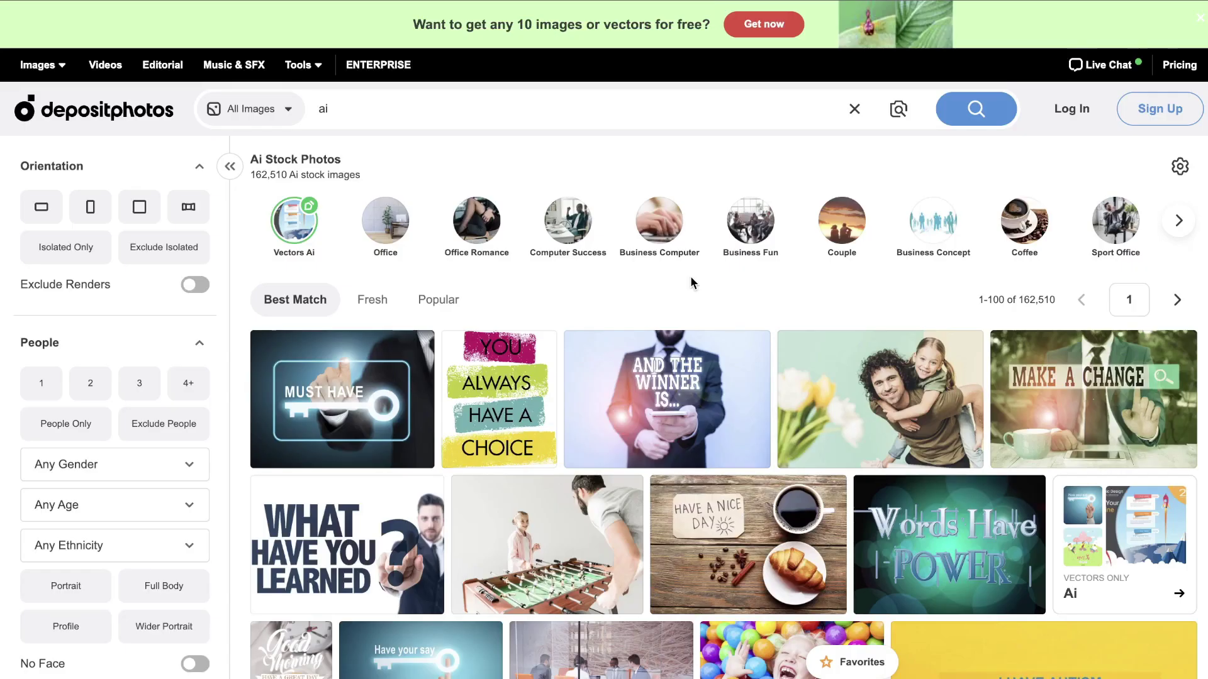
Browse the Depositphotos stock image results for "ai" as an alternative image source
{"action": "scroll", "coordinate": [690, 276], "scroll_direction": "down", "scroll_amount": 1}
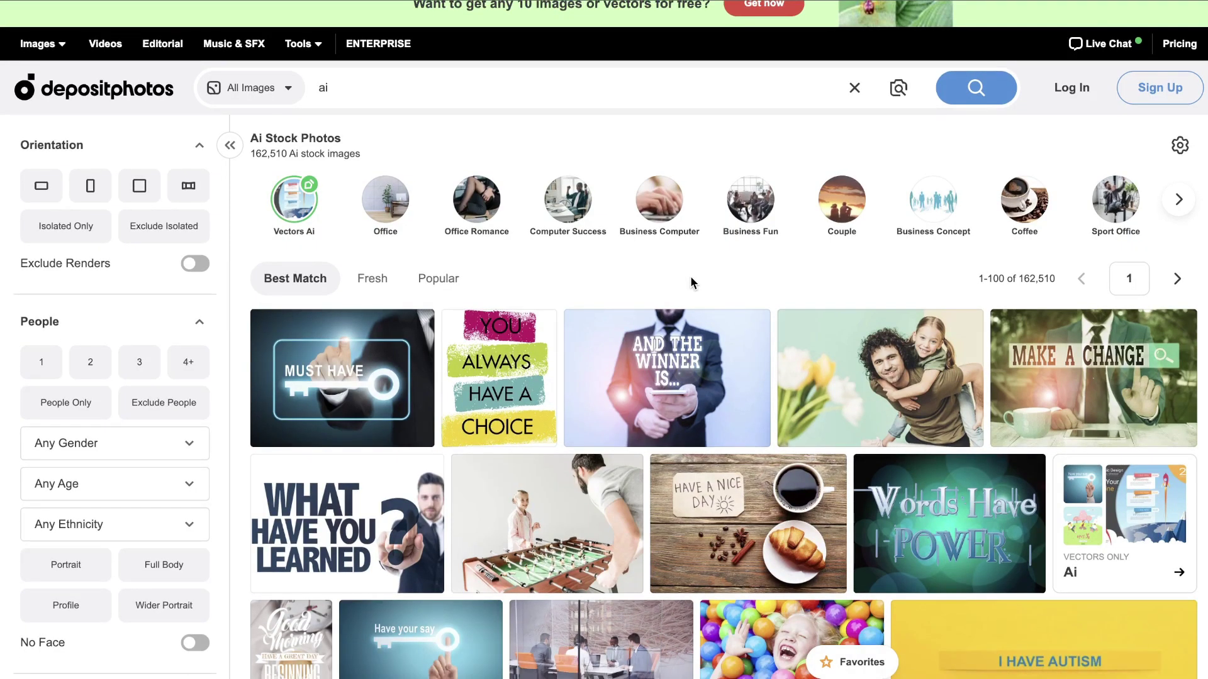
{"action": "scroll", "coordinate": [691, 278], "scroll_direction": "down", "scroll_amount": 1}
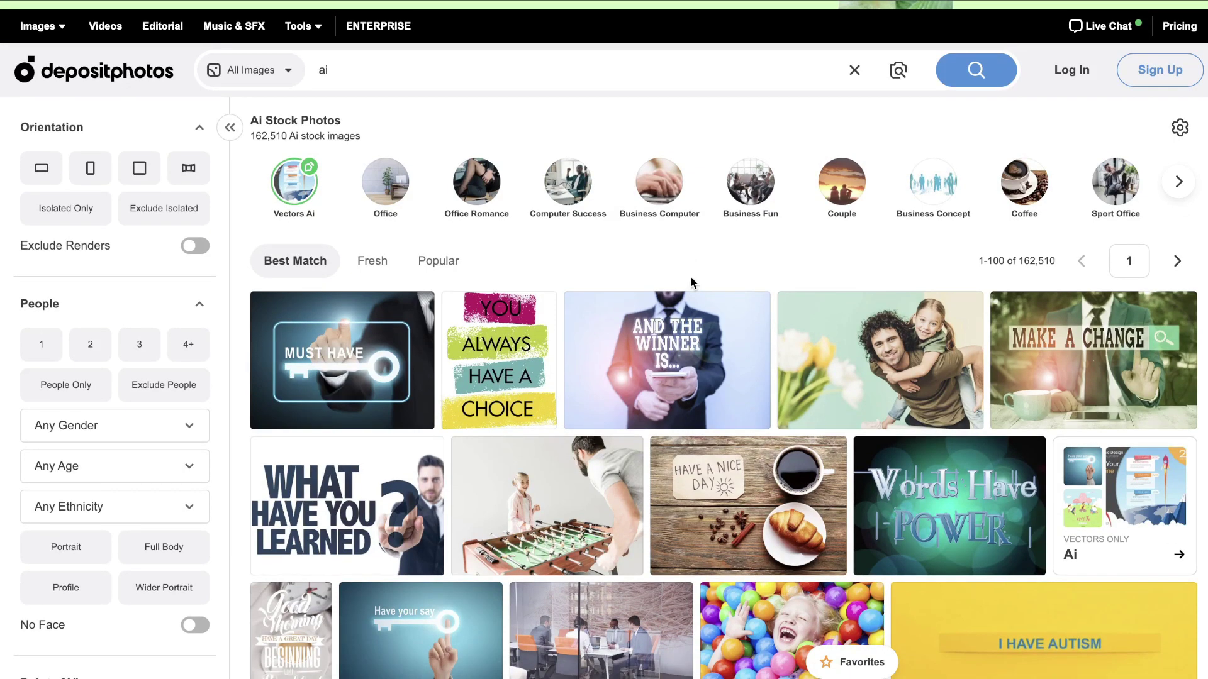
{"action": "scroll", "coordinate": [690, 278], "scroll_direction": "down", "scroll_amount": 1}
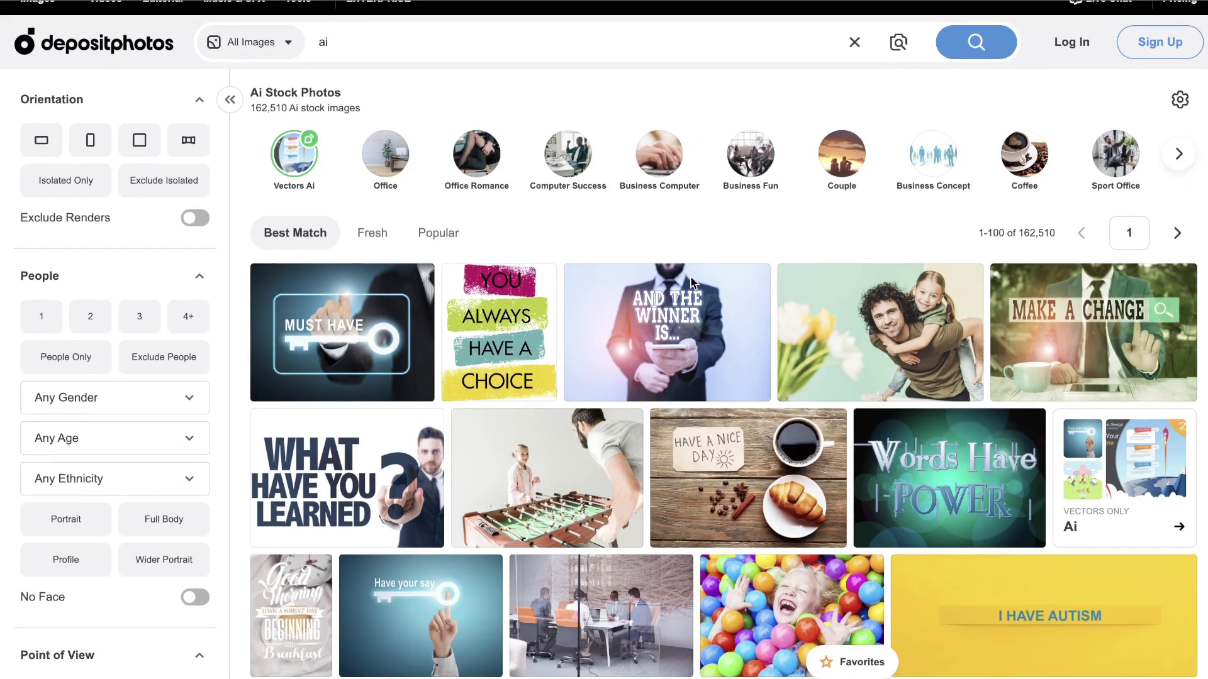
{"action": "scroll", "coordinate": [703, 227], "scroll_direction": "down", "scroll_amount": 1}
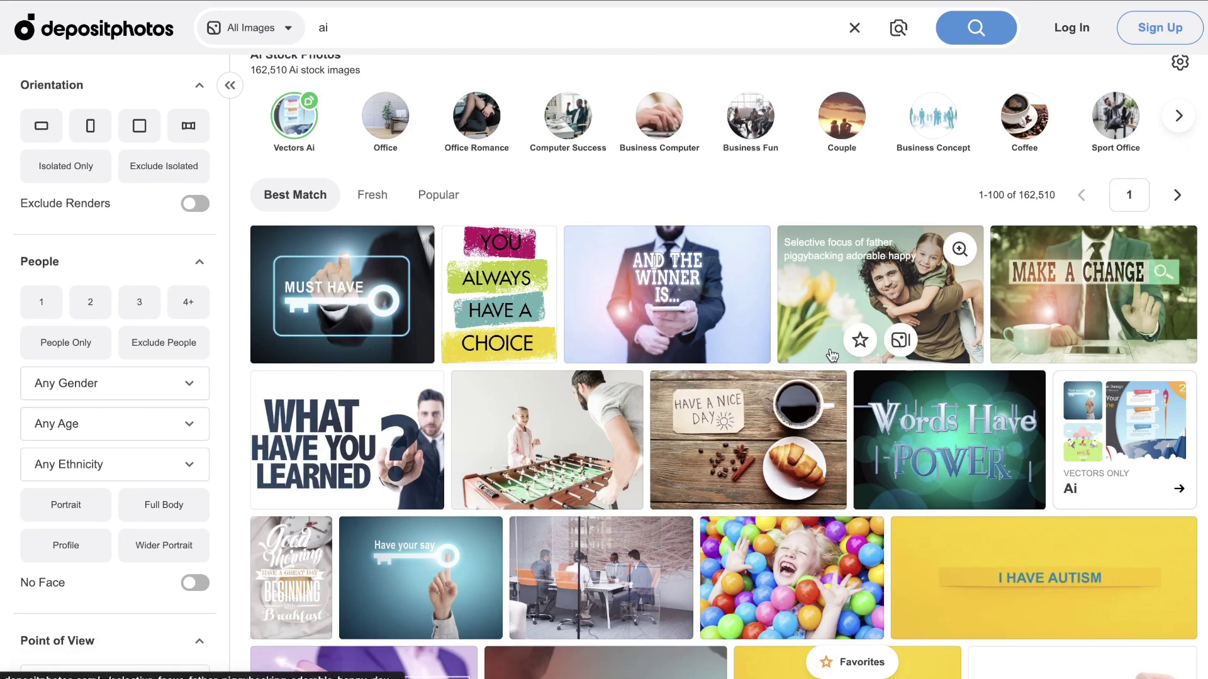
{"action": "scroll", "coordinate": [838, 369], "scroll_direction": "down", "scroll_amount": 1}
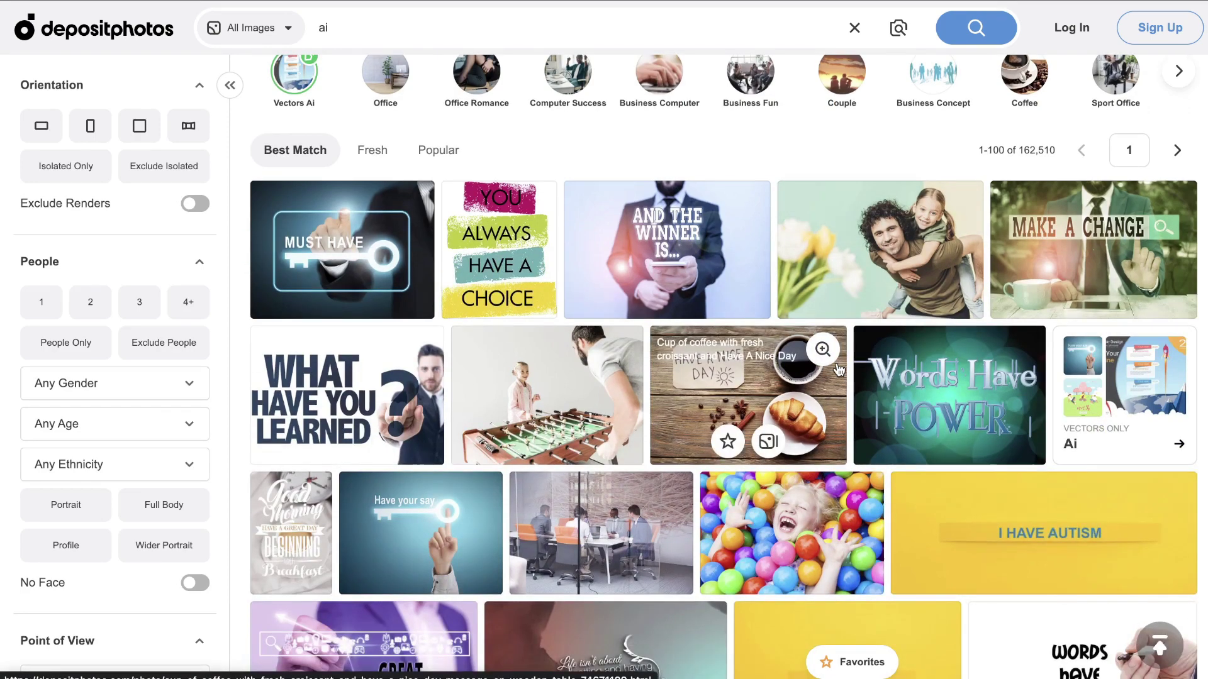
{"action": "scroll", "coordinate": [838, 369], "scroll_direction": "down", "scroll_amount": 1}
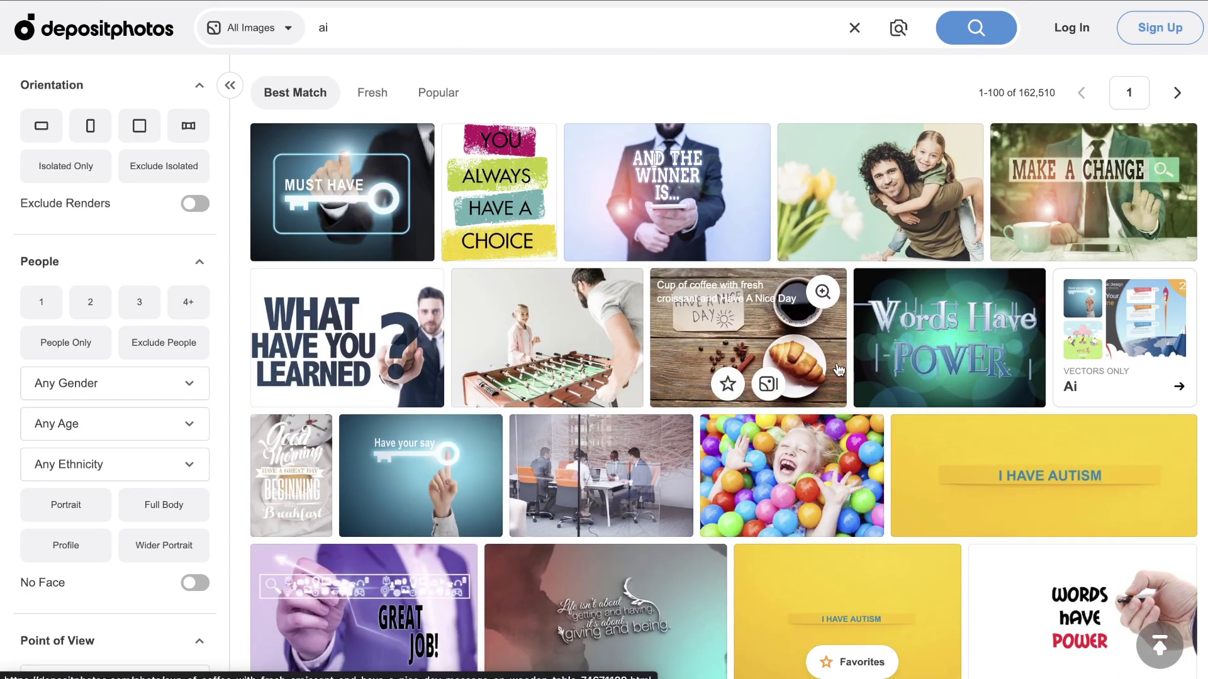
{"action": "scroll", "coordinate": [838, 369], "scroll_direction": "down", "scroll_amount": 4}
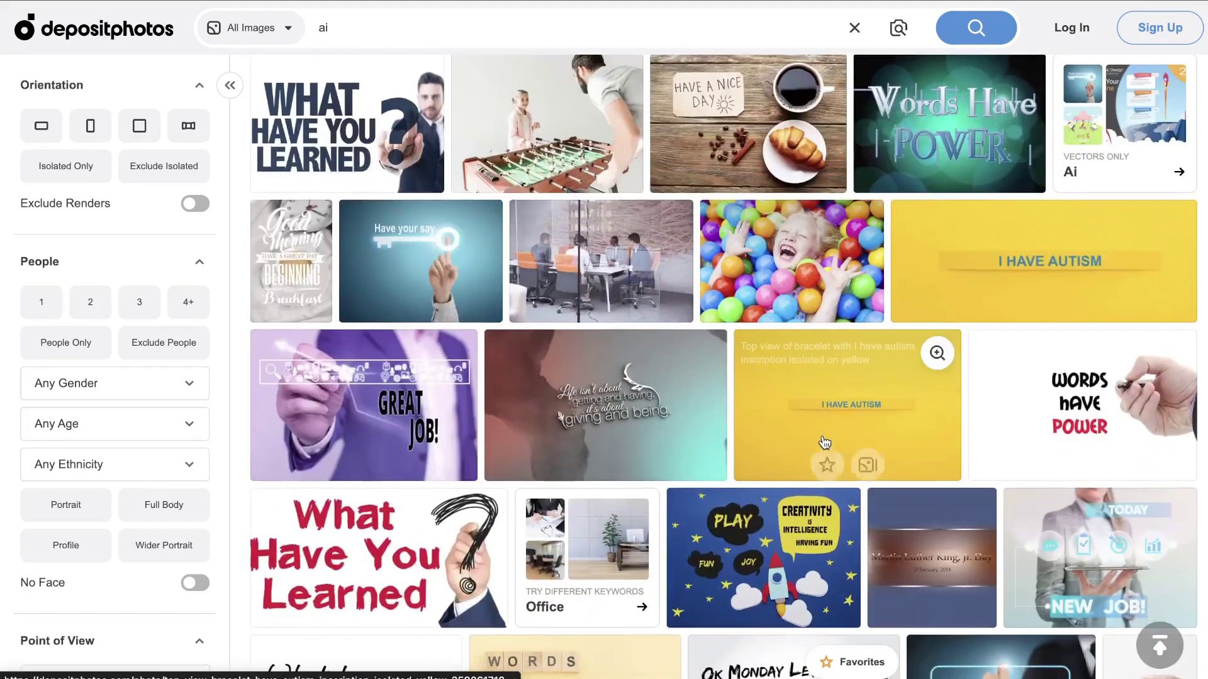
{"action": "scroll", "coordinate": [824, 442], "scroll_direction": "up", "scroll_amount": 8}
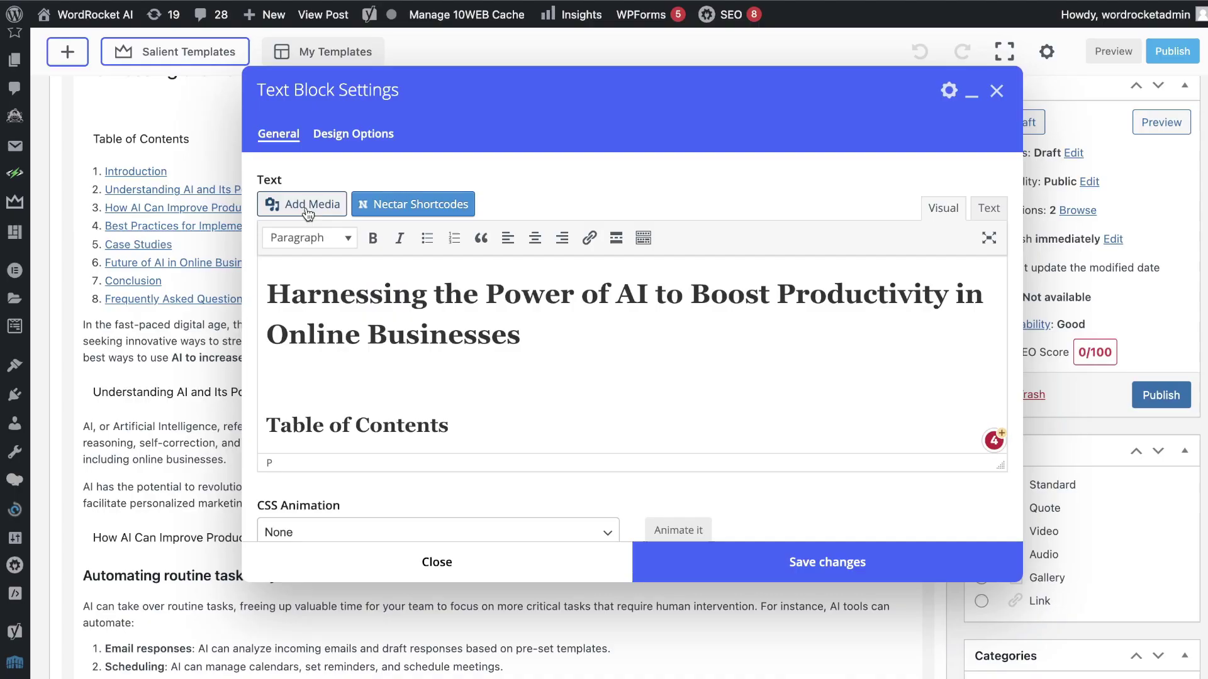
Upload the downloaded photo of blue 3D AI letters to the media library from the article's text block
{"action": "left_click", "coordinate": [307, 202]}
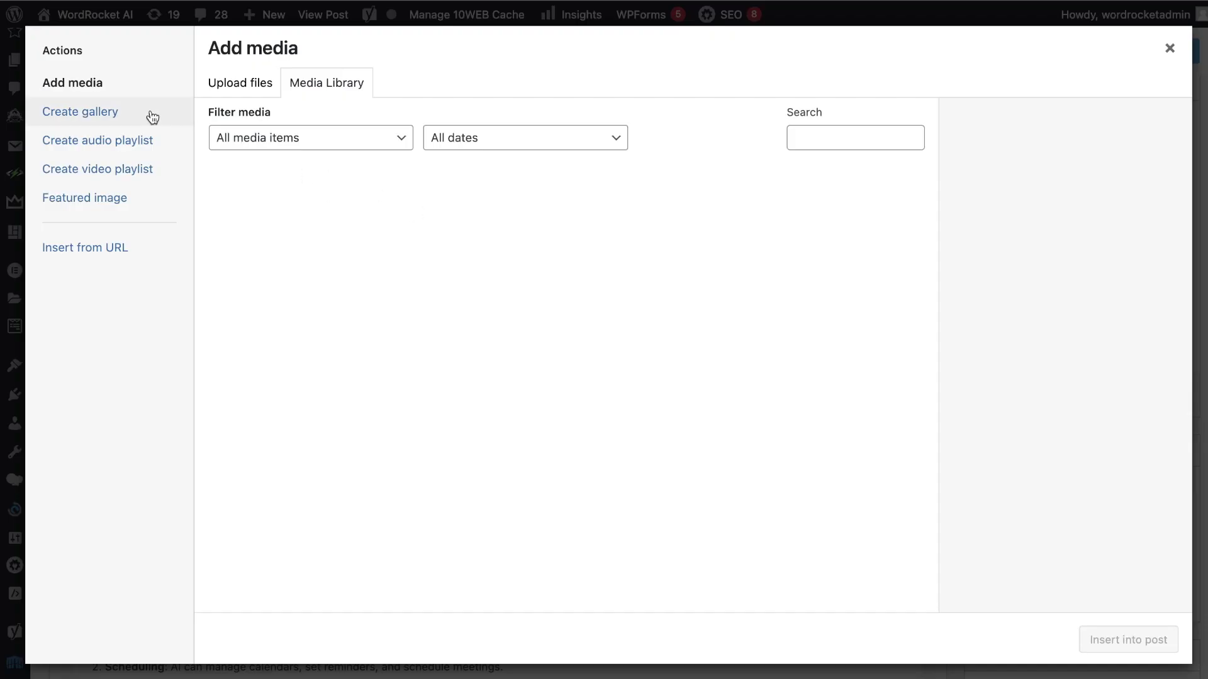
{"action": "left_click", "coordinate": [264, 92]}
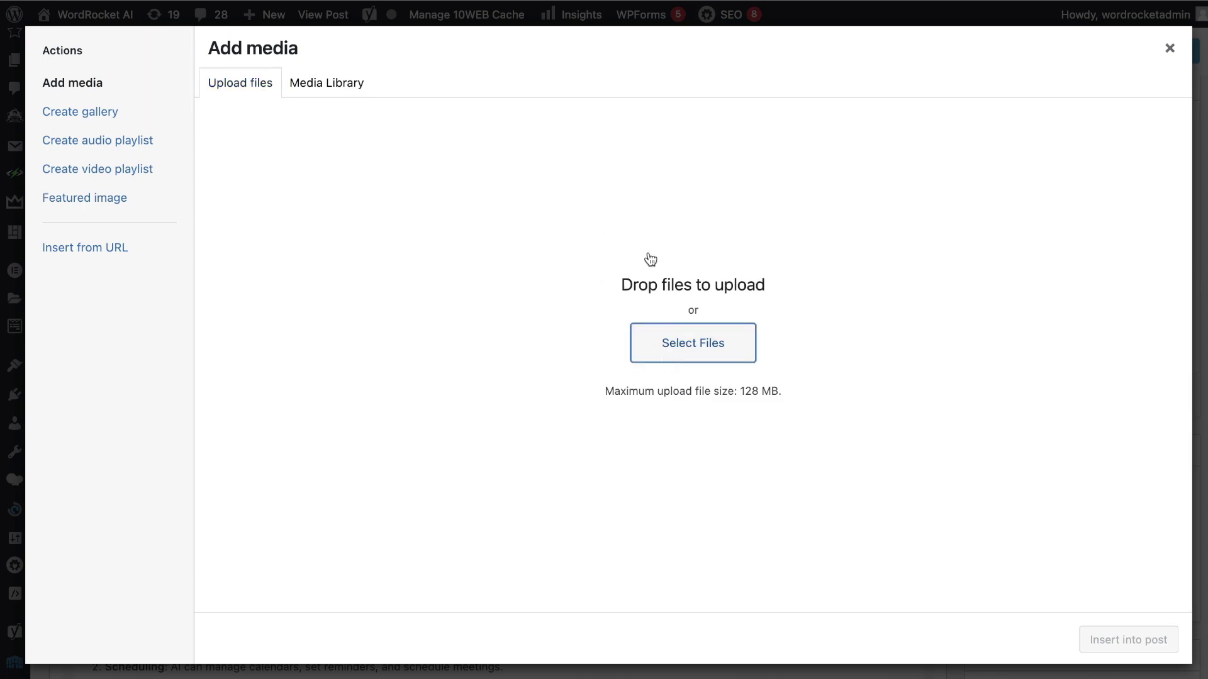
{"action": "left_click", "coordinate": [692, 343]}
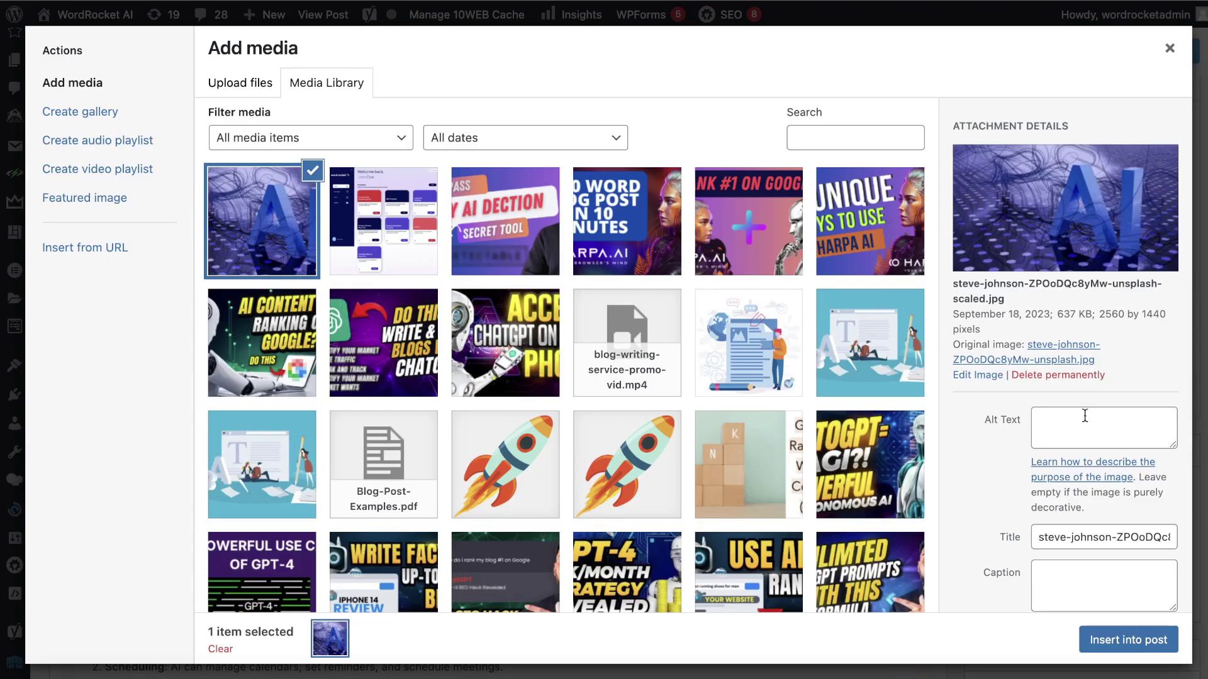
Set the AI letters image's alt text and title to "ai business productivity" and insert it into the article
{"action": "left_click", "coordinate": [1085, 416]}
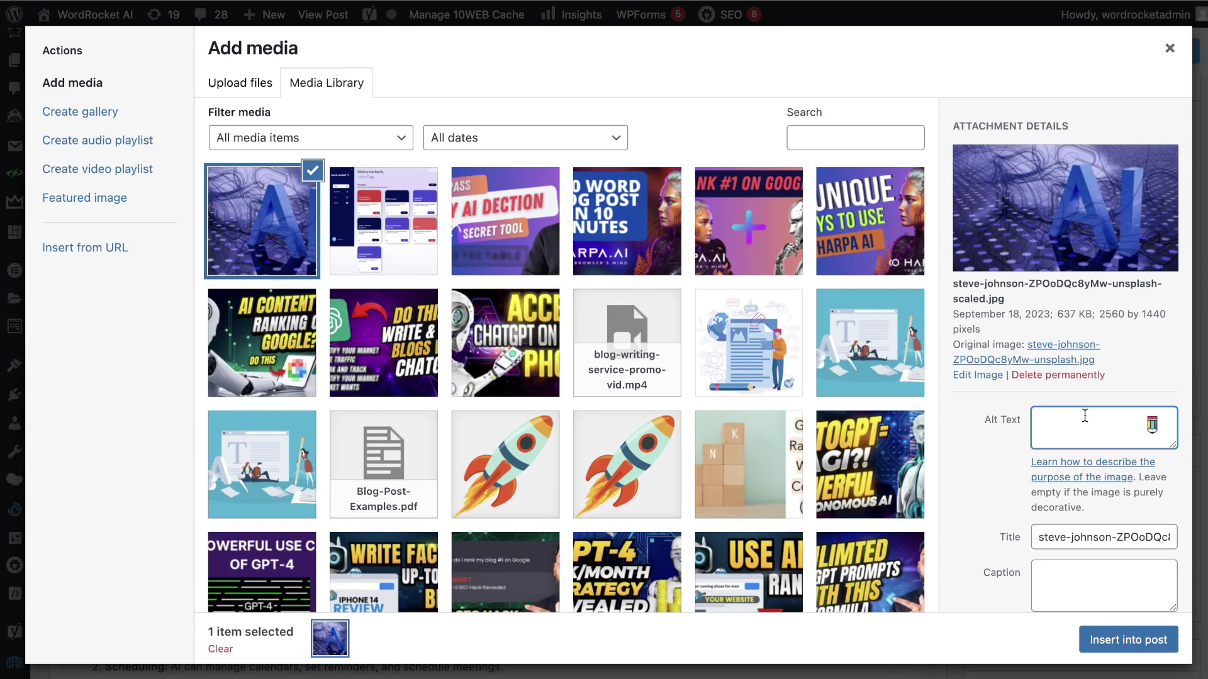
{"action": "type", "text": "ai "}
{"action": "type", "text": "business productivity"}
{"action": "key", "text": "Tab"}
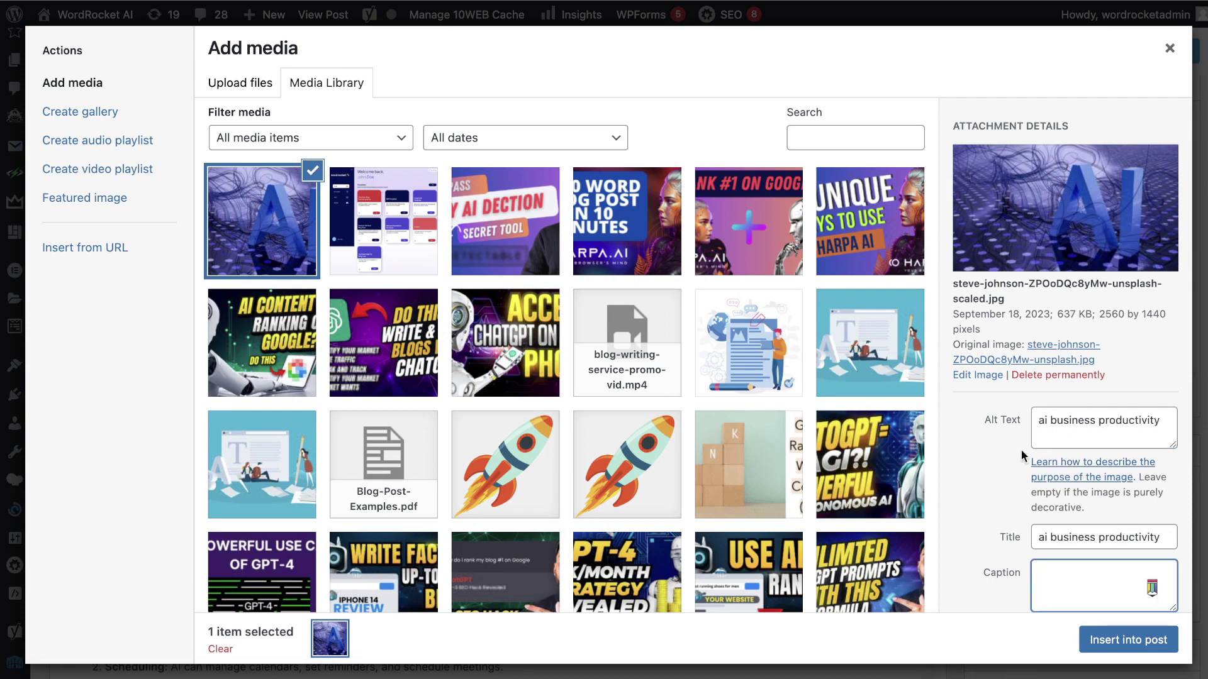
{"action": "left_click", "coordinate": [1102, 639]}
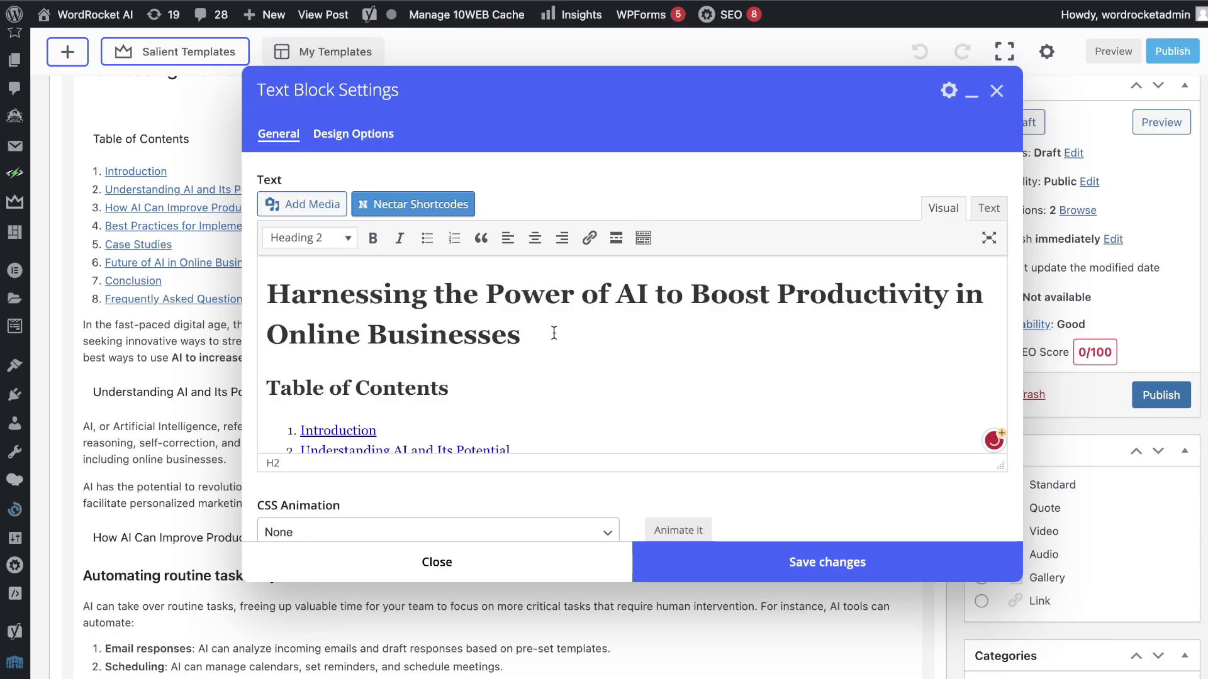
Place the Table of Contents heading on its own line below the inserted AI image and save the text block
{"action": "scroll", "coordinate": [532, 400], "scroll_direction": "down", "scroll_amount": 1}
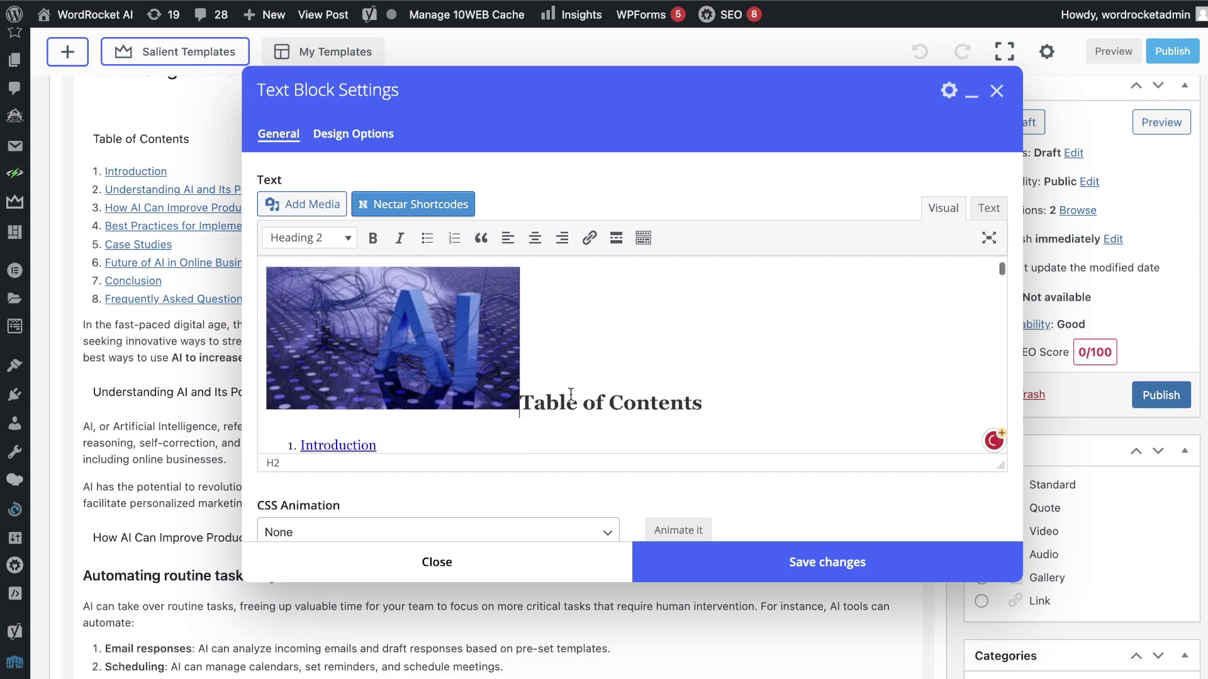
{"action": "left_click", "coordinate": [496, 389]}
{"action": "left_click_drag", "start_coordinate": [520, 407], "coordinate": [544, 415]}
{"action": "left_click", "coordinate": [732, 561]}
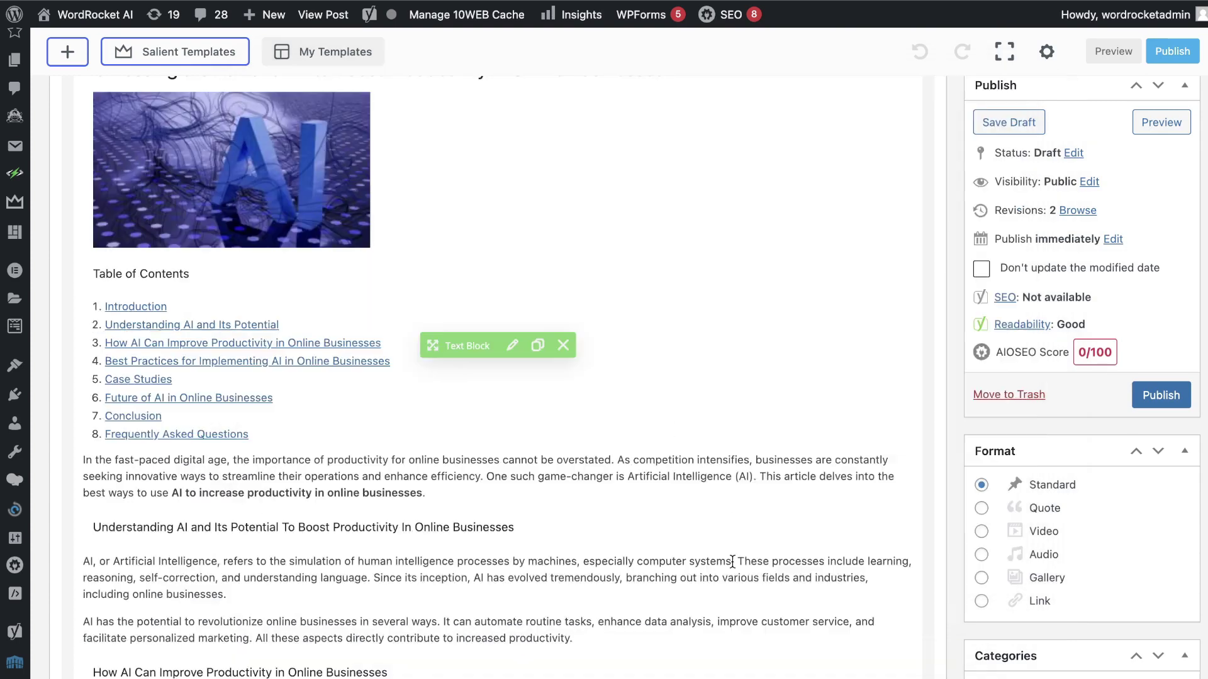
Preview the updated draft and check the AI image between the main title and the table of contents
{"action": "scroll", "coordinate": [764, 320], "scroll_direction": "up", "scroll_amount": 1}
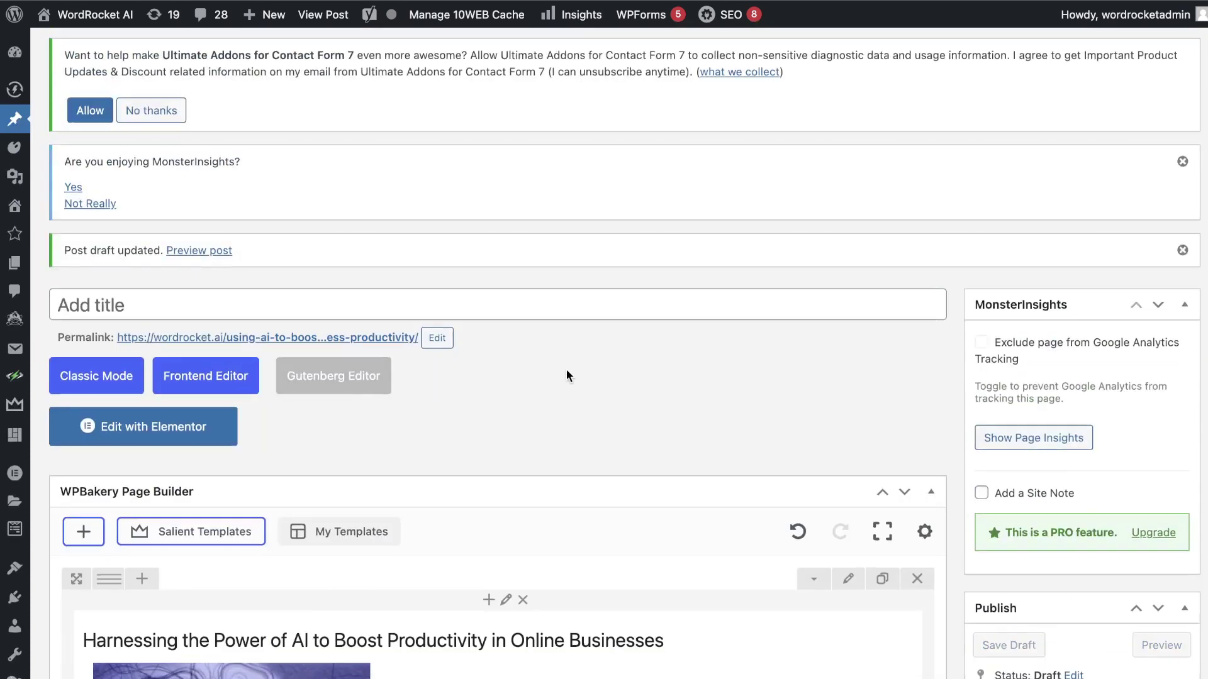
{"action": "scroll", "coordinate": [566, 368], "scroll_direction": "down", "scroll_amount": 2}
{"action": "left_click", "coordinate": [989, 531]}
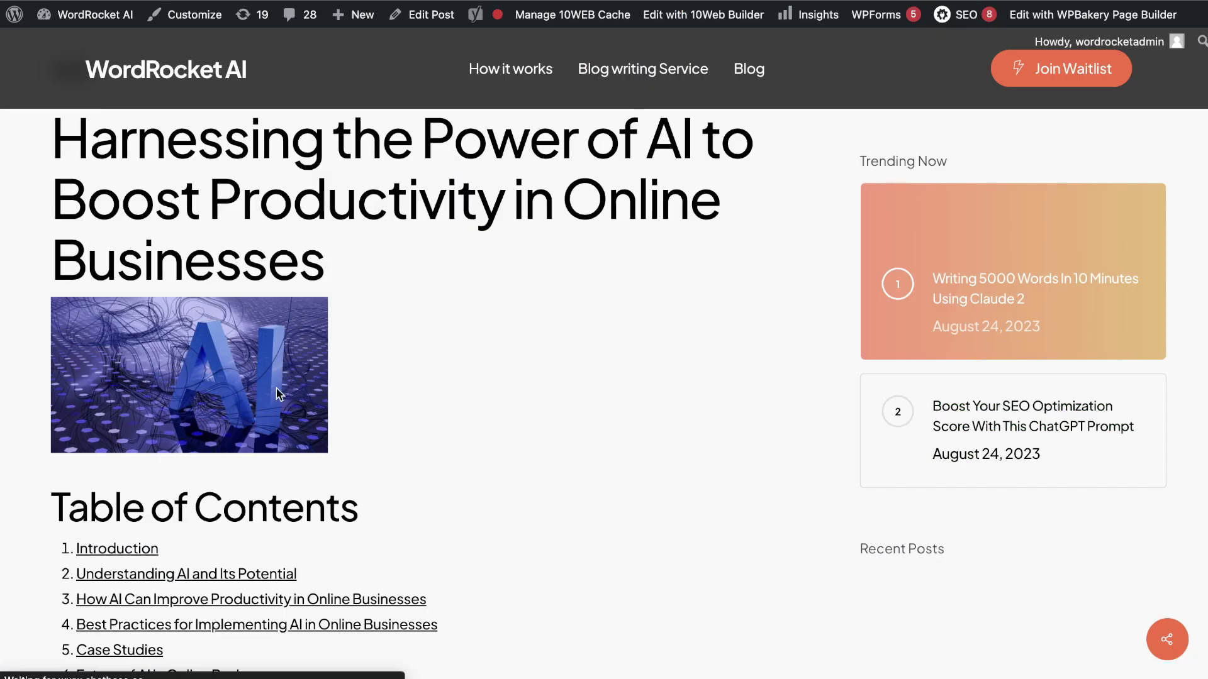
{"action": "scroll", "coordinate": [335, 387], "scroll_direction": "down", "scroll_amount": 3}
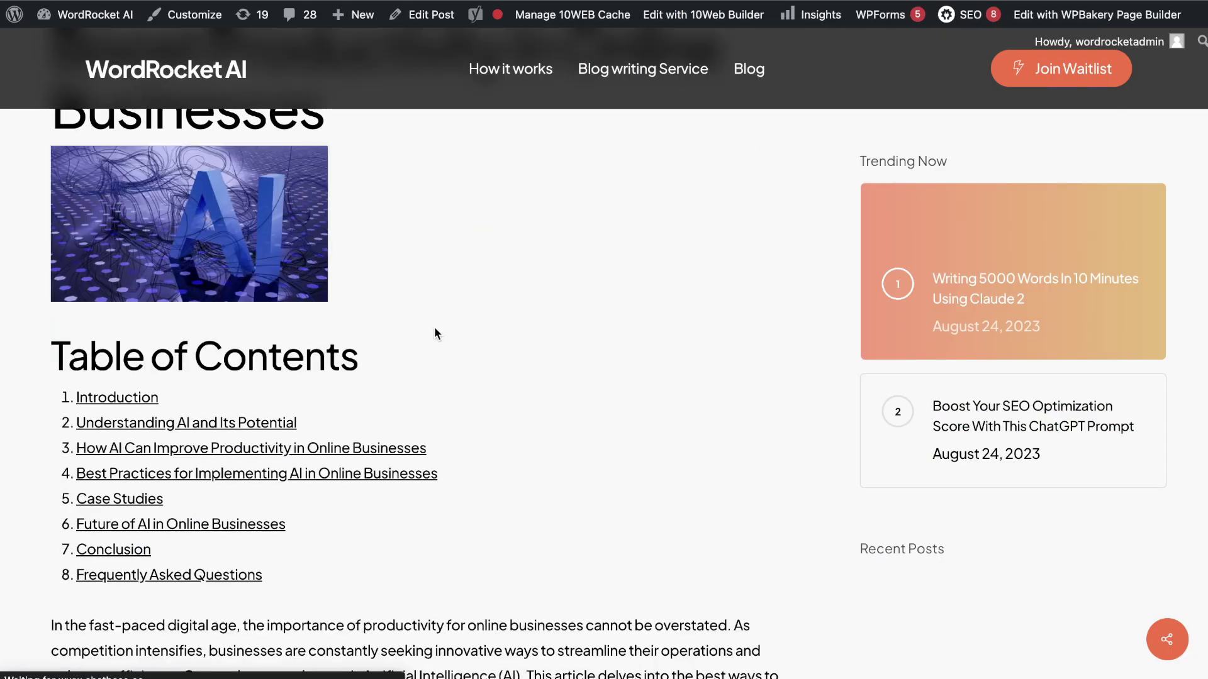
{"action": "scroll", "coordinate": [434, 331], "scroll_direction": "up", "scroll_amount": 1}
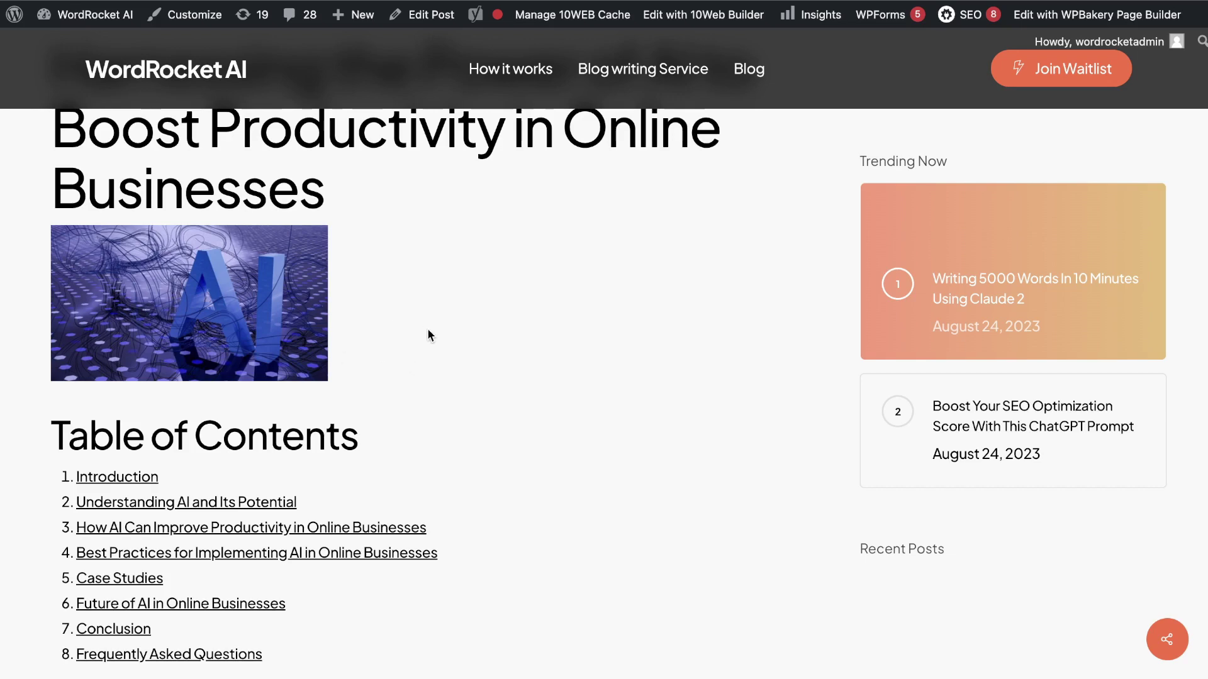
{"action": "scroll", "coordinate": [424, 326], "scroll_direction": "up", "scroll_amount": 1}
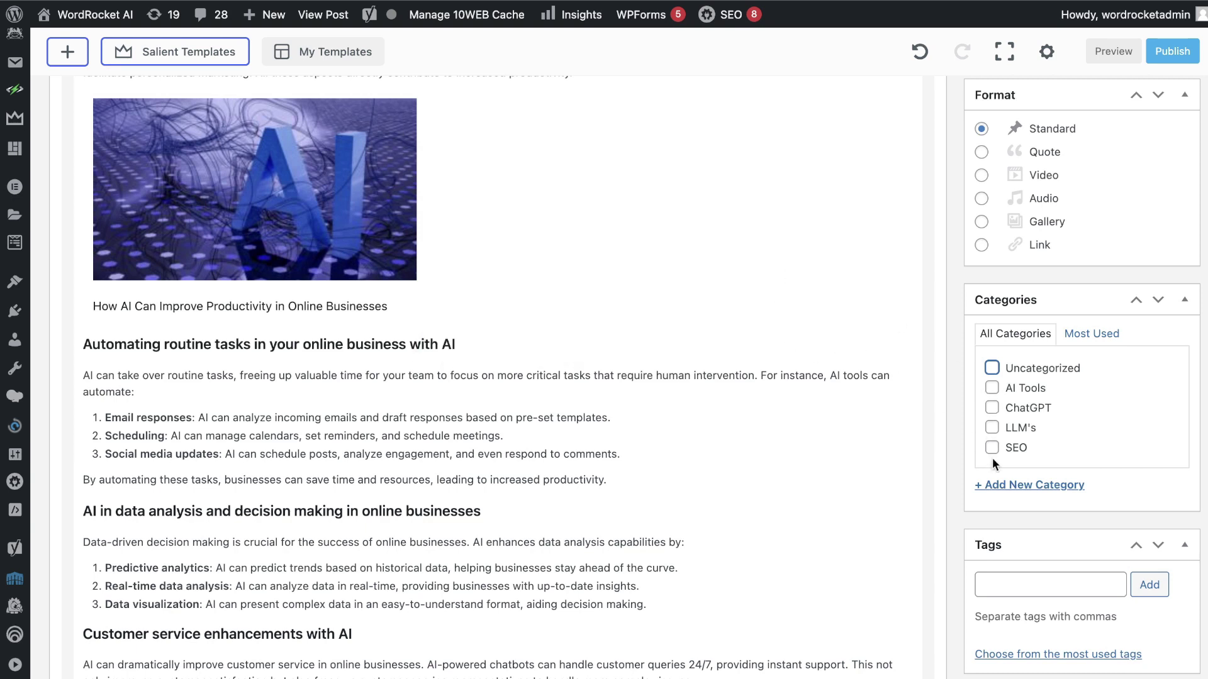
Assign the post to the SEO category and upload the robot-on-a-bench photo from Downloads for the featured image
{"action": "left_click", "coordinate": [996, 485]}
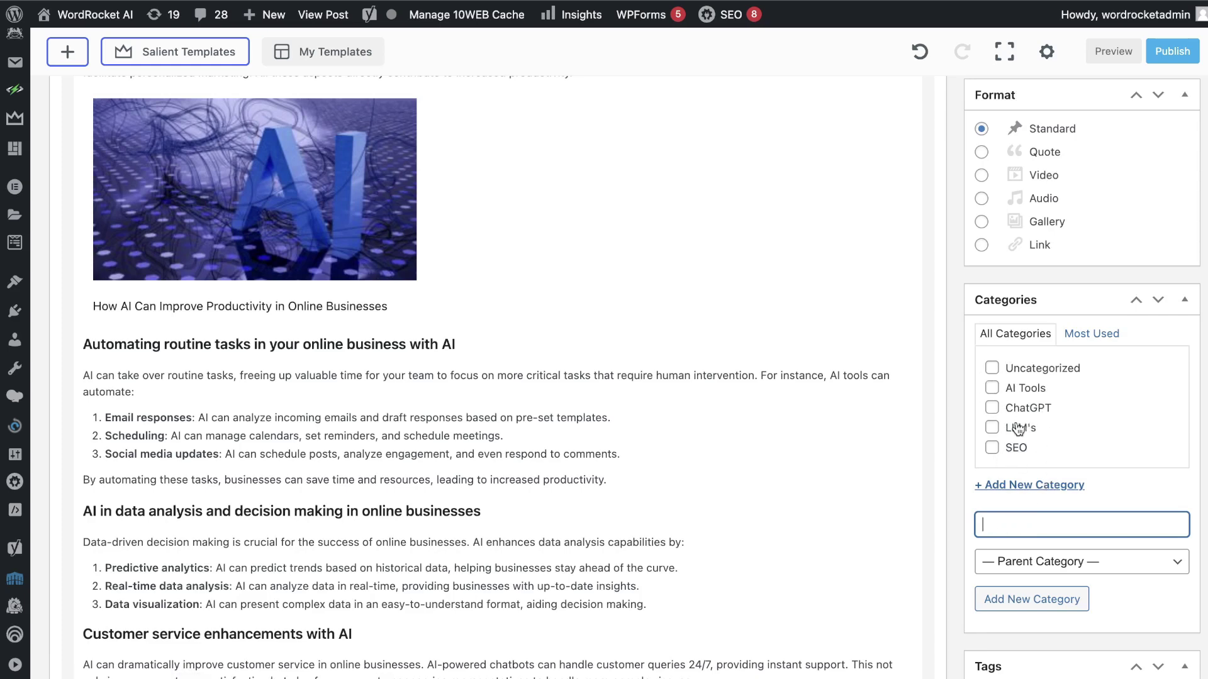
{"action": "scroll", "coordinate": [1014, 412], "scroll_direction": "down", "scroll_amount": 7}
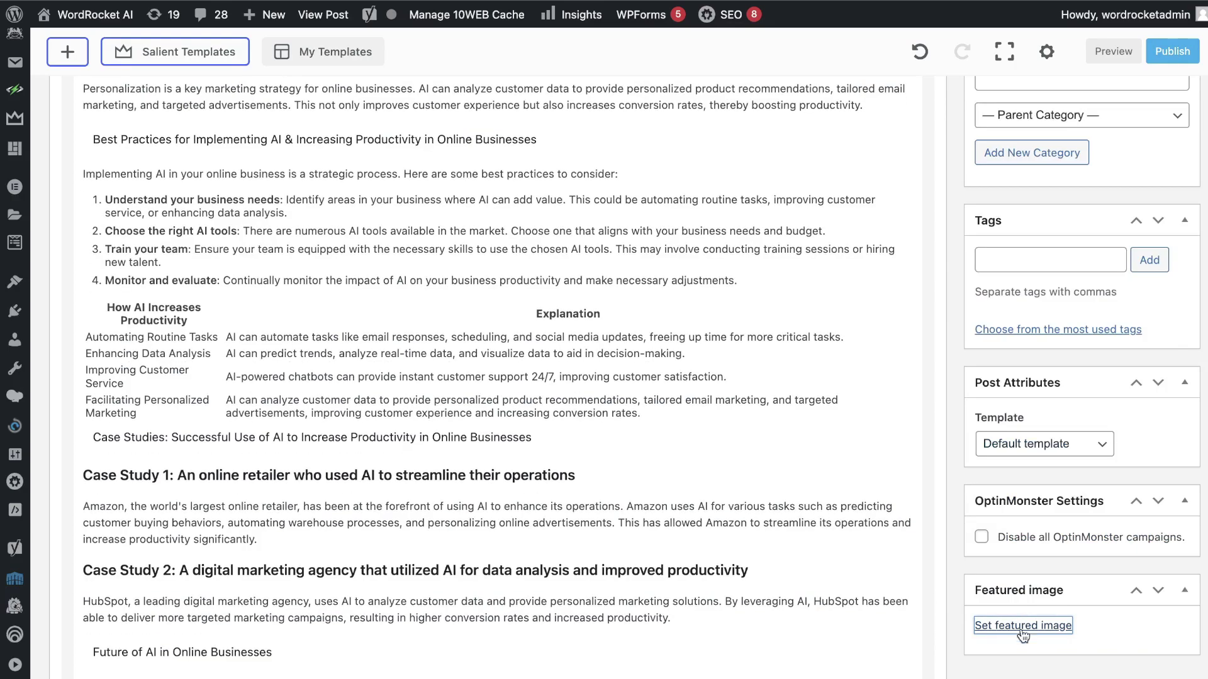
{"action": "left_click", "coordinate": [1022, 624]}
{"action": "left_click", "coordinate": [84, 92]}
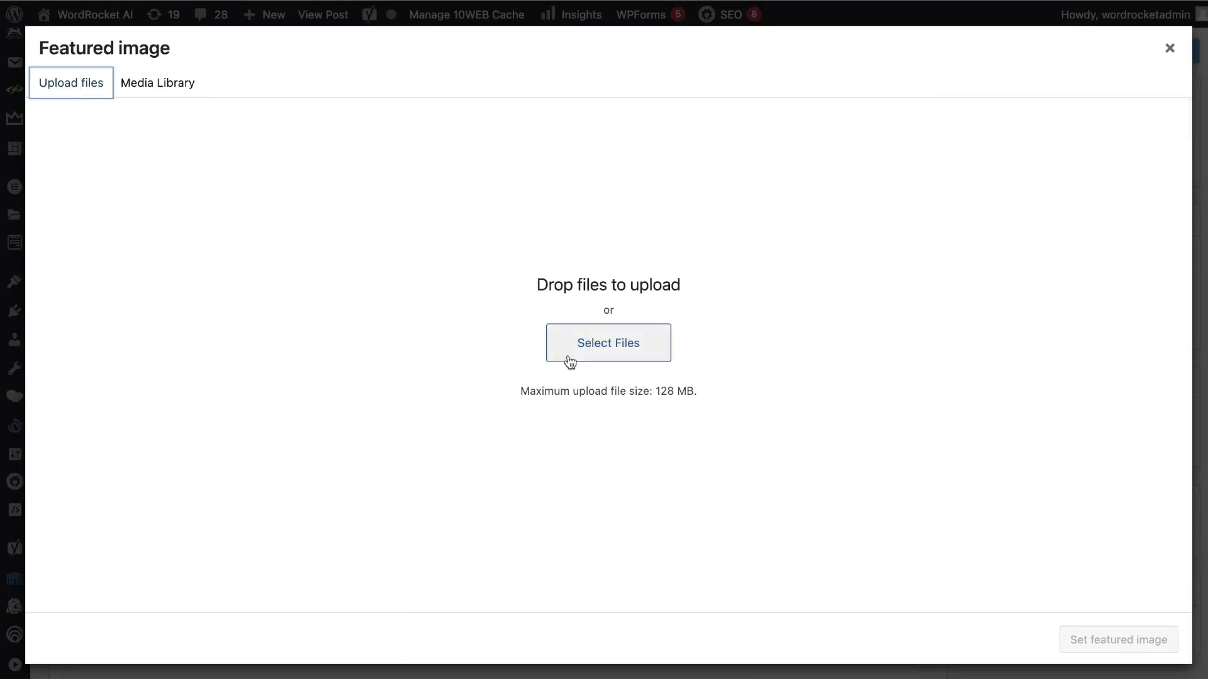
{"action": "left_click", "coordinate": [588, 354]}
{"action": "double_click", "coordinate": [562, 239]}
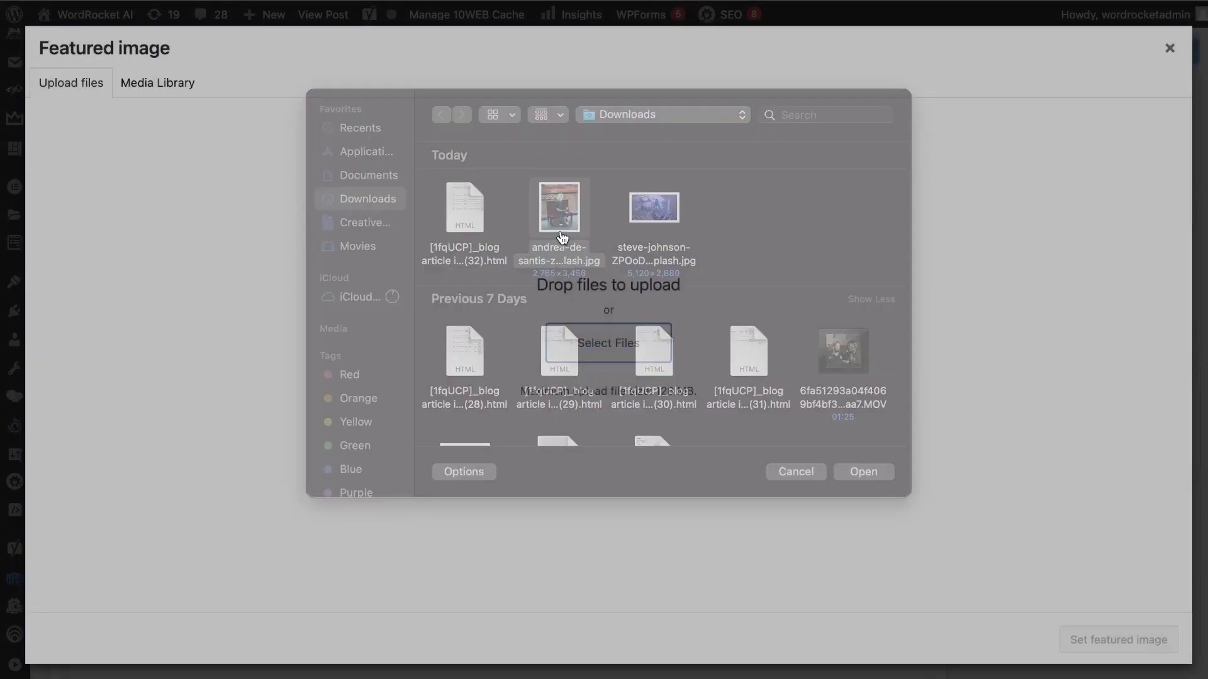
Give the robot photo alt text starting "how to increase productivity in business" and set it as the featured image
{"action": "left_click_drag", "start_coordinate": [1164, 526], "coordinate": [1054, 485]}
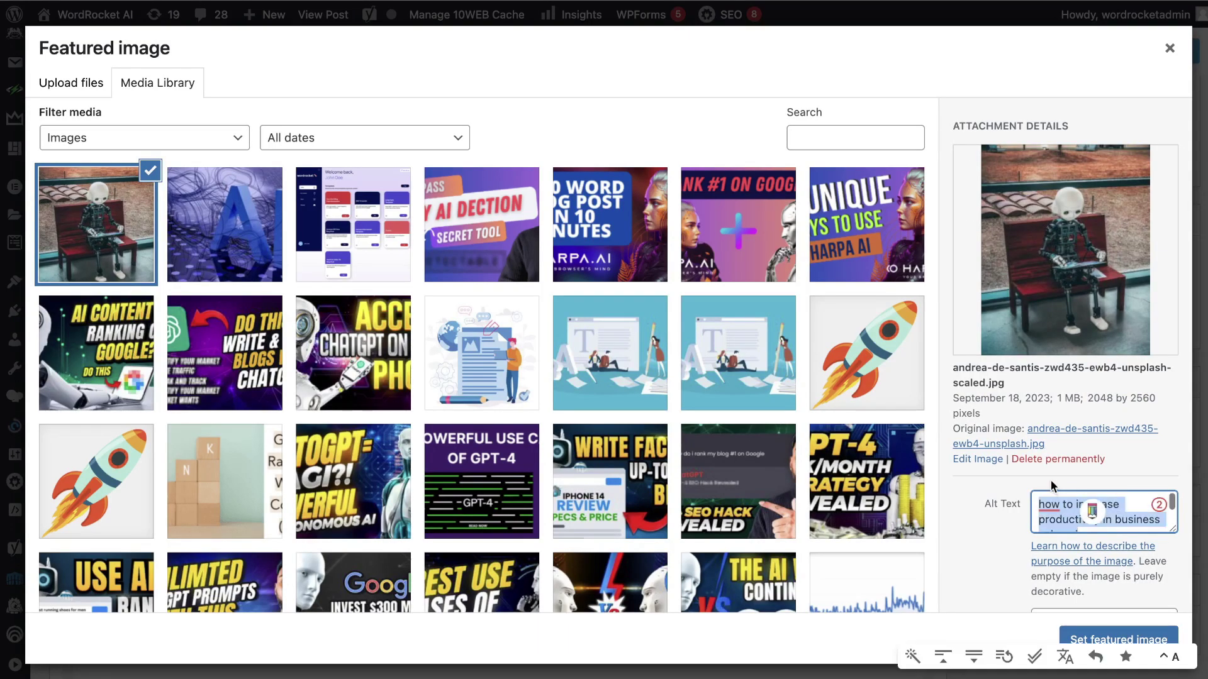
{"action": "scroll", "coordinate": [1050, 480], "scroll_direction": "down", "scroll_amount": 3}
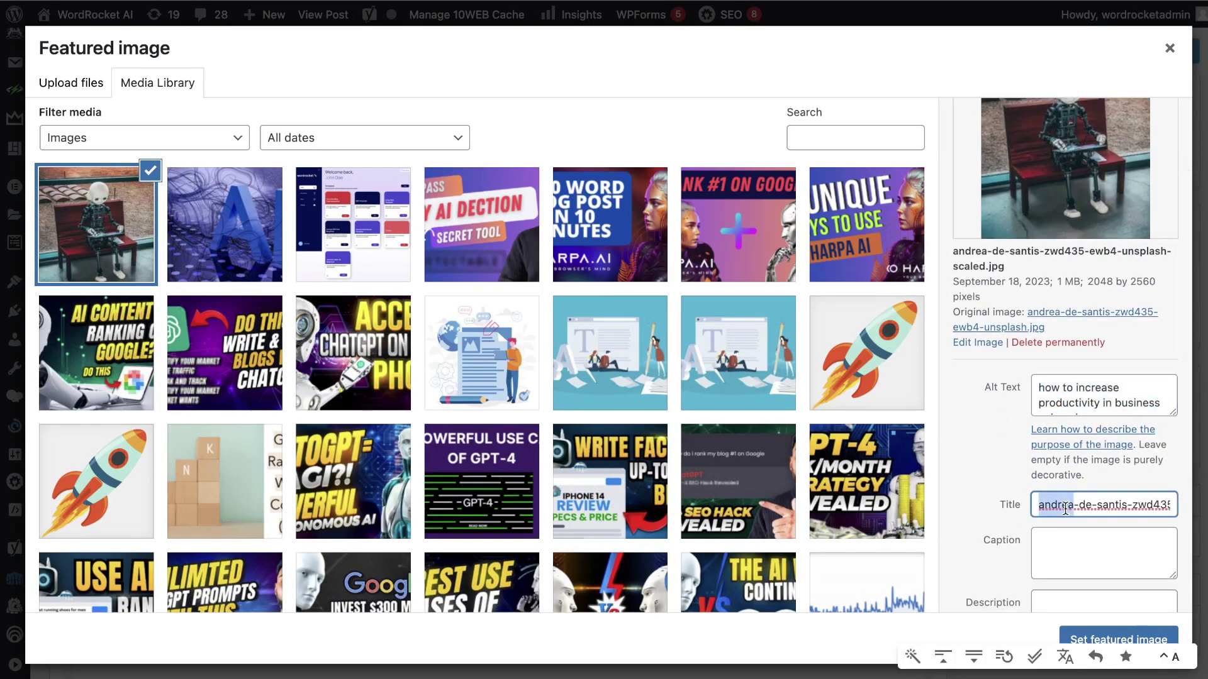
{"action": "key", "text": "Escape"}
{"action": "scroll", "coordinate": [1107, 189], "scroll_direction": "up", "scroll_amount": 8}
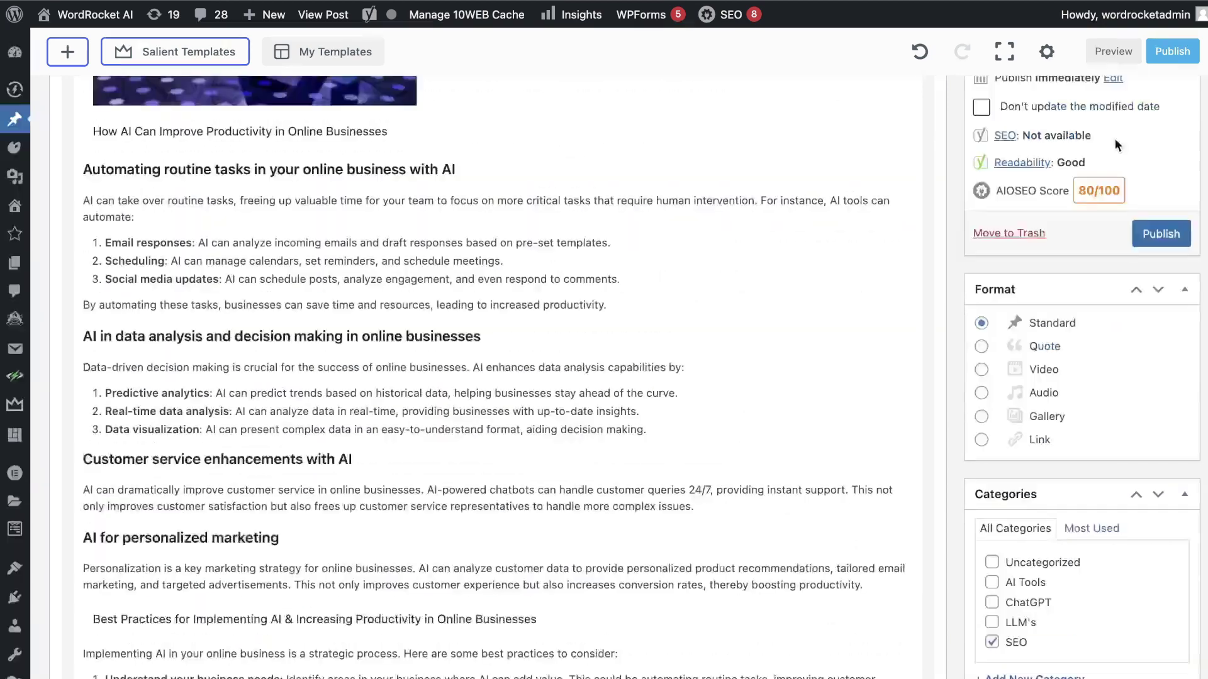
Save the post draft and open the article page from its permalink
{"action": "left_click", "coordinate": [1168, 60]}
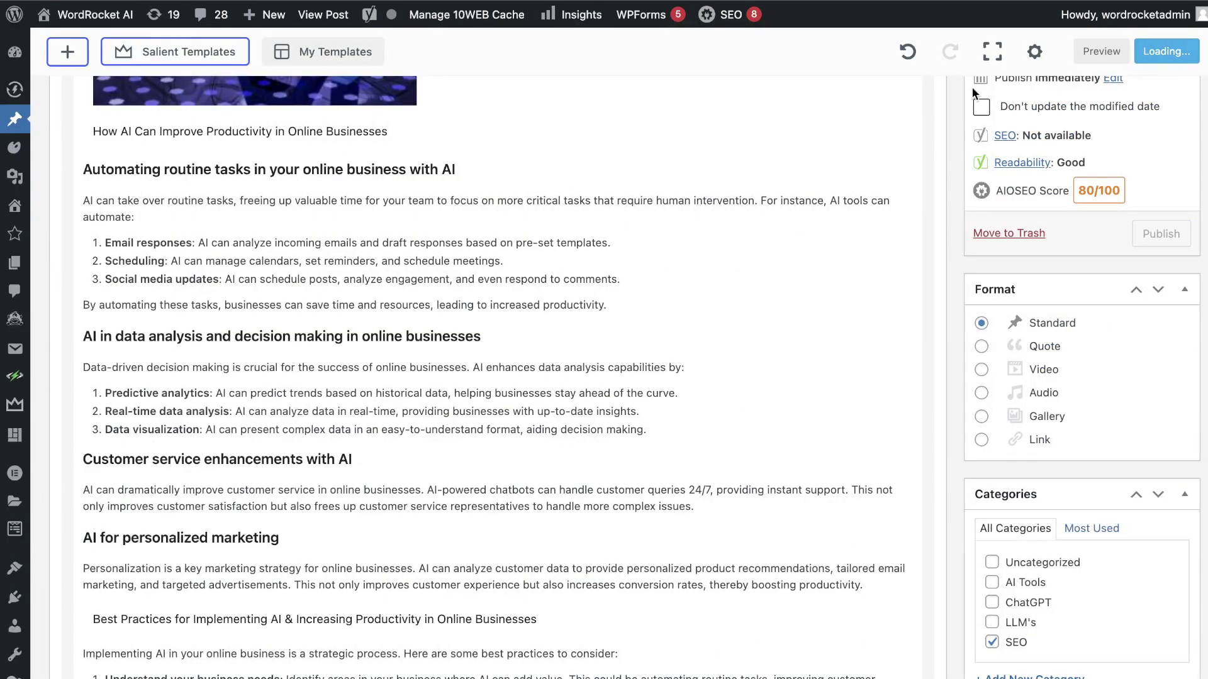
{"action": "scroll", "coordinate": [1085, 225], "scroll_direction": "up", "scroll_amount": 1}
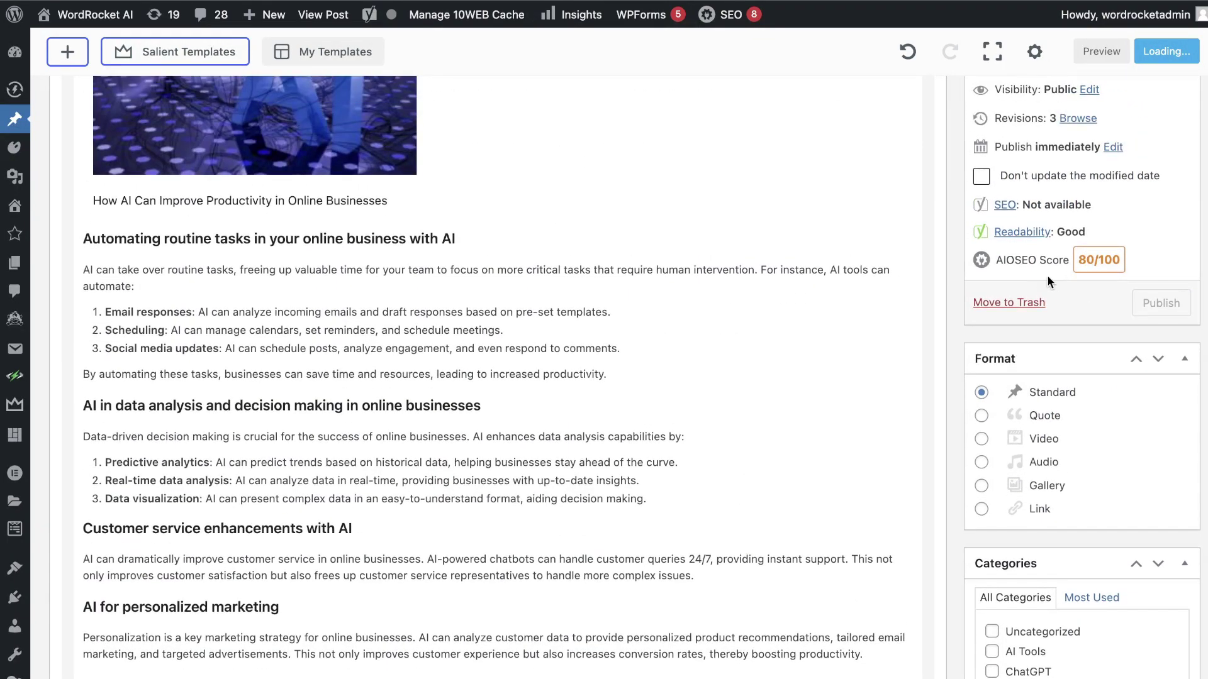
{"action": "scroll", "coordinate": [1088, 271], "scroll_direction": "up", "scroll_amount": 1}
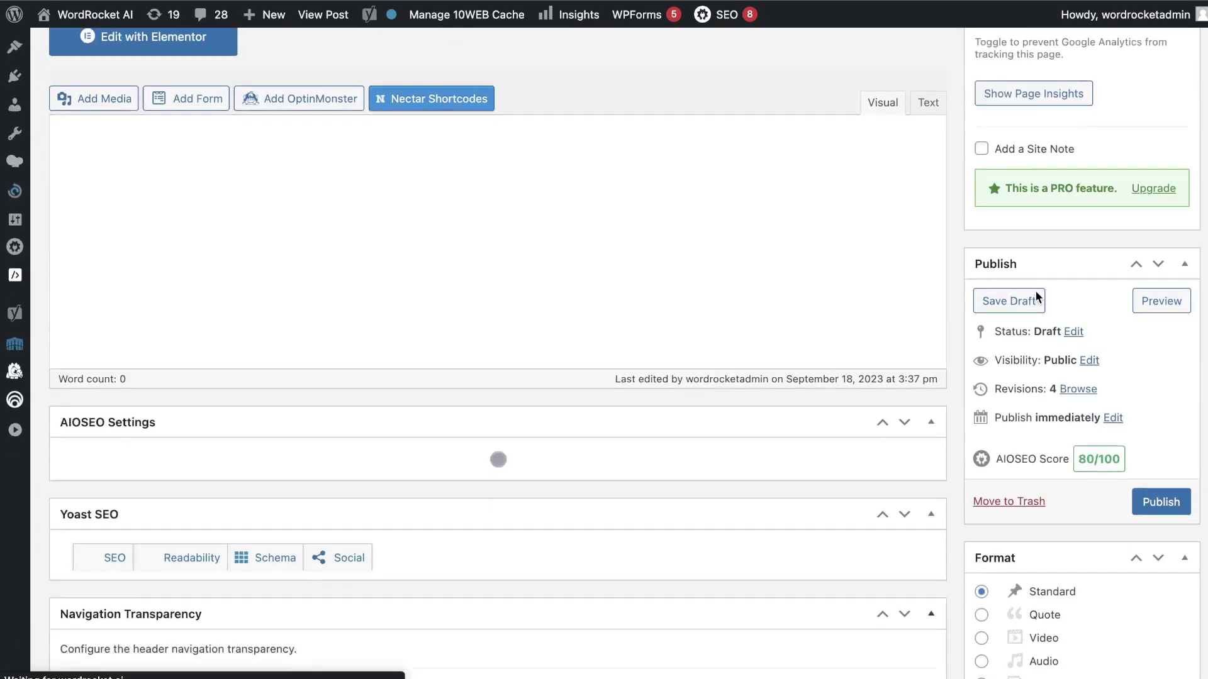
{"action": "scroll", "coordinate": [1063, 432], "scroll_direction": "down", "scroll_amount": 8}
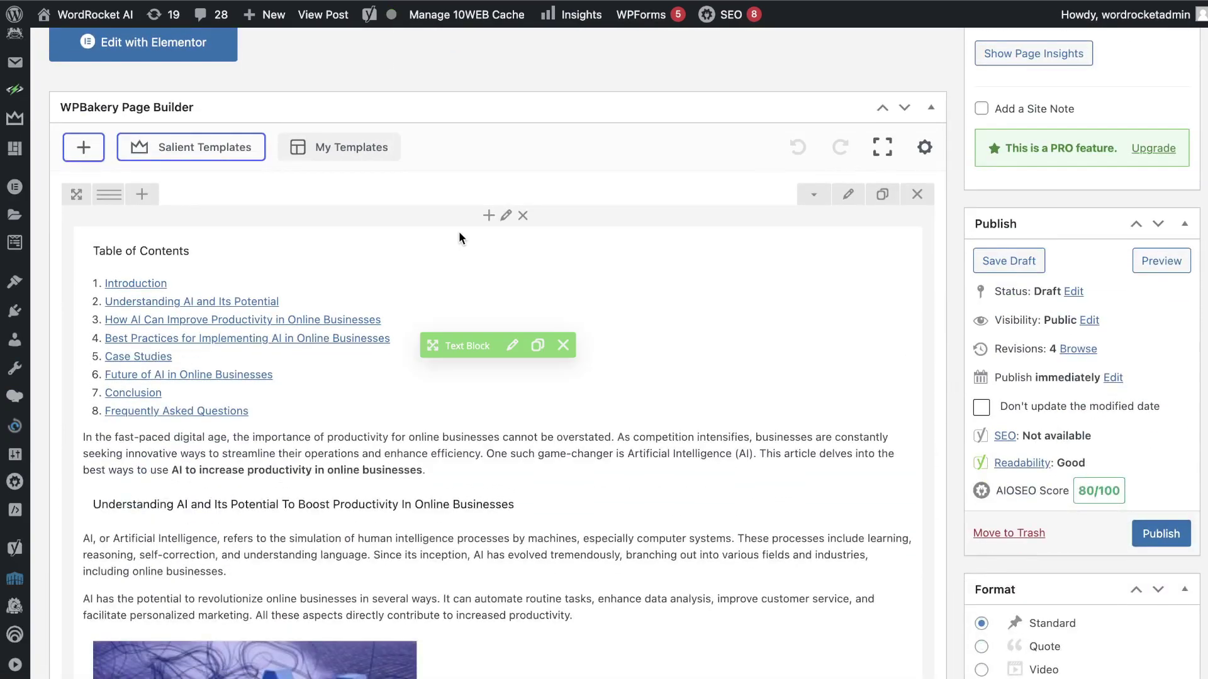
{"action": "scroll", "coordinate": [647, 253], "scroll_direction": "up", "scroll_amount": 6}
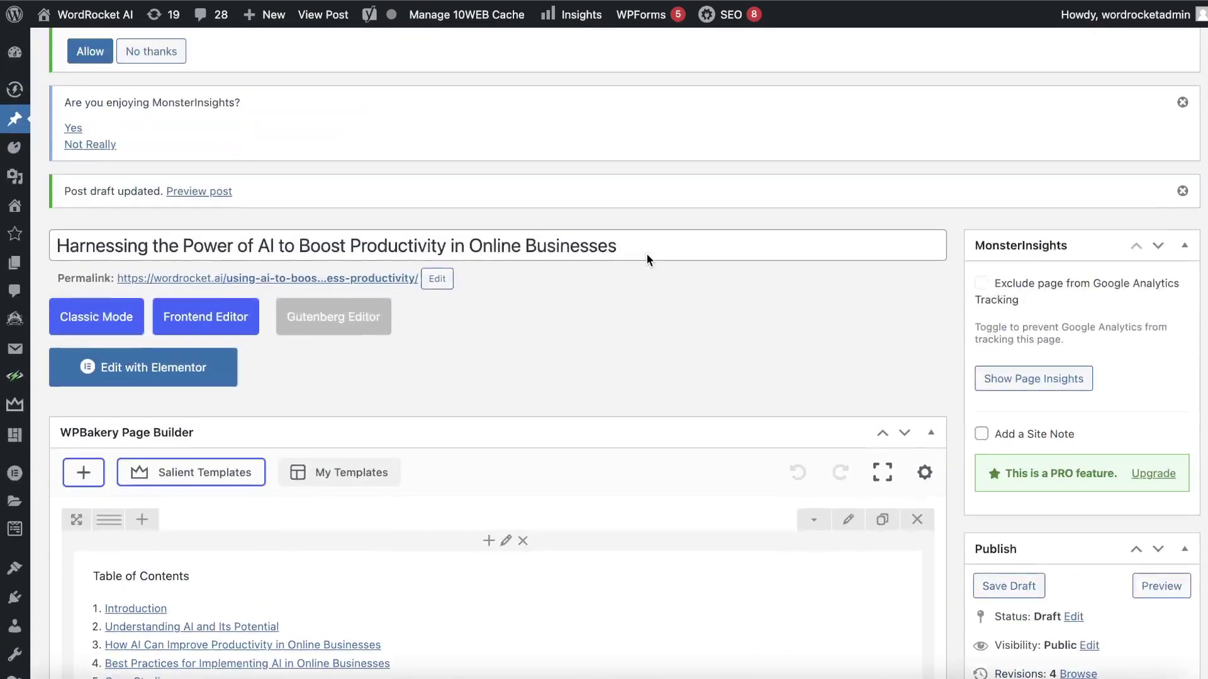
{"action": "scroll", "coordinate": [647, 253], "scroll_direction": "up", "scroll_amount": 4}
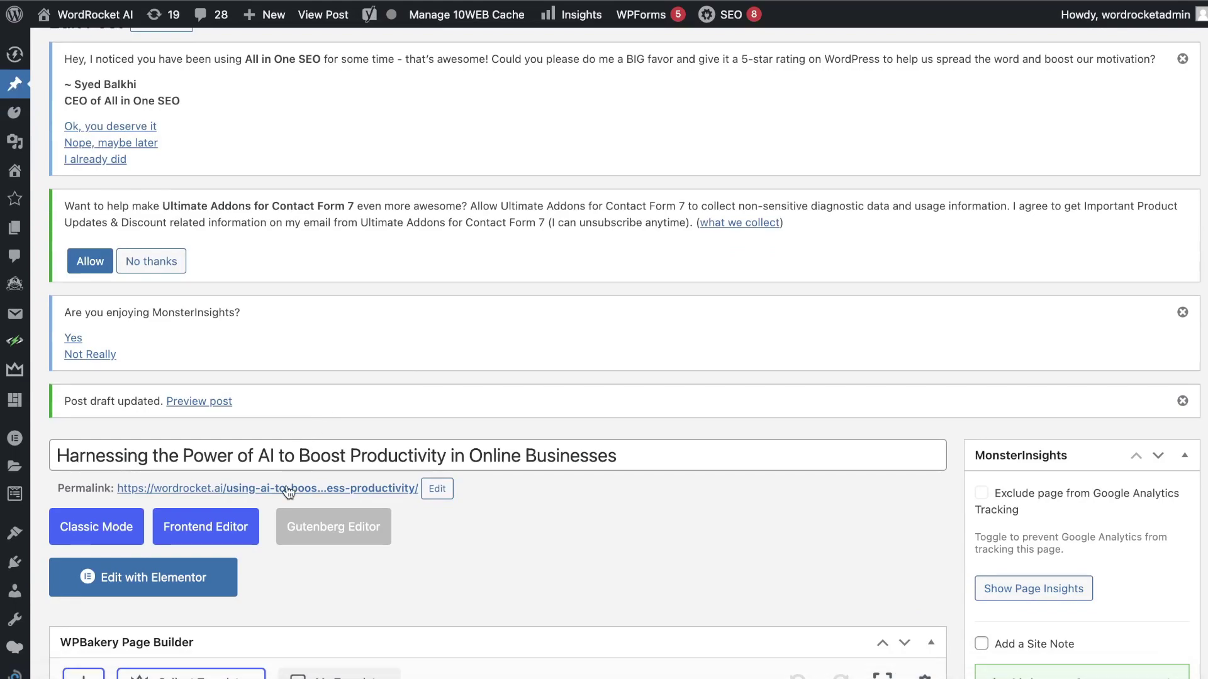
{"action": "left_click", "coordinate": [286, 488]}
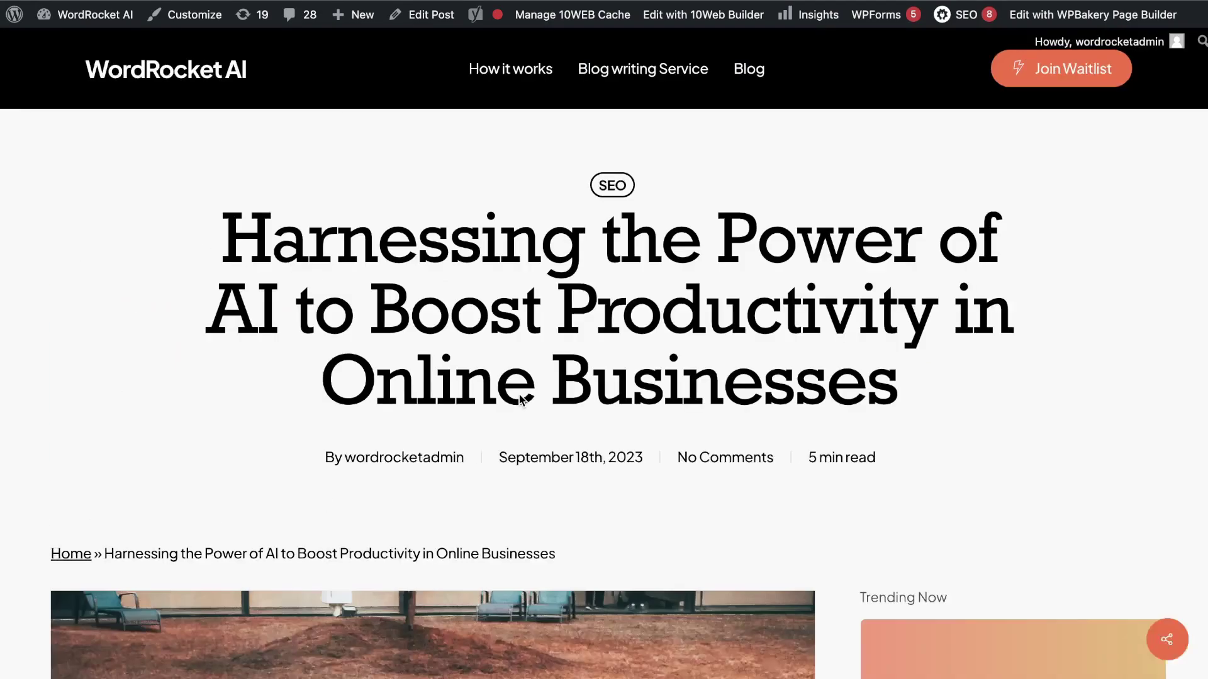
Review the finished article page from the title and featured image through the AI image and table to the conclusion
{"action": "scroll", "coordinate": [640, 356], "scroll_direction": "down", "scroll_amount": 2}
{"action": "scroll", "coordinate": [640, 356], "scroll_direction": "down", "scroll_amount": 6}
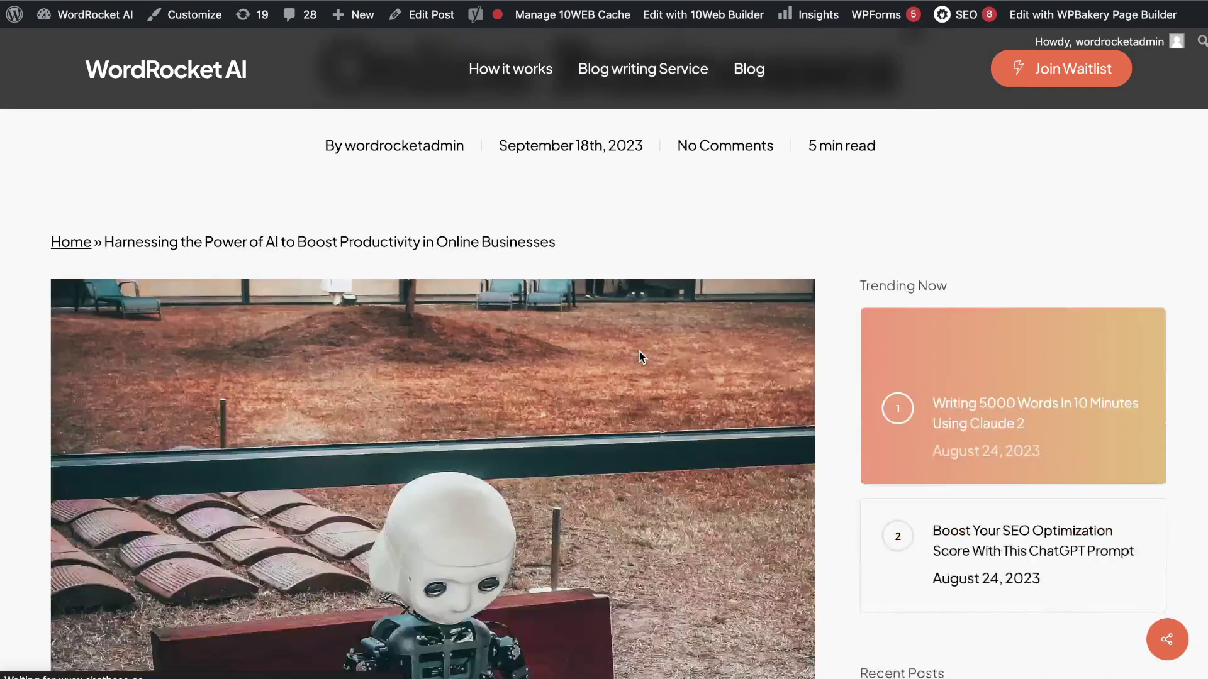
{"action": "scroll", "coordinate": [639, 356], "scroll_direction": "down", "scroll_amount": 5}
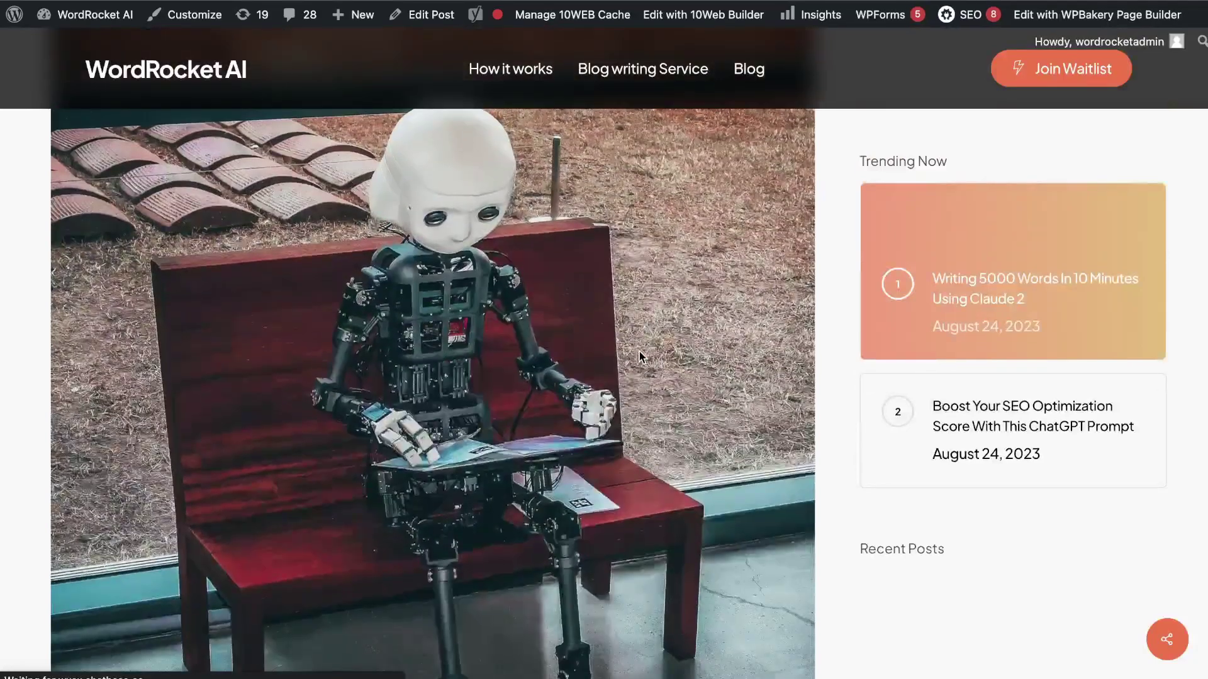
{"action": "scroll", "coordinate": [639, 356], "scroll_direction": "down", "scroll_amount": 4}
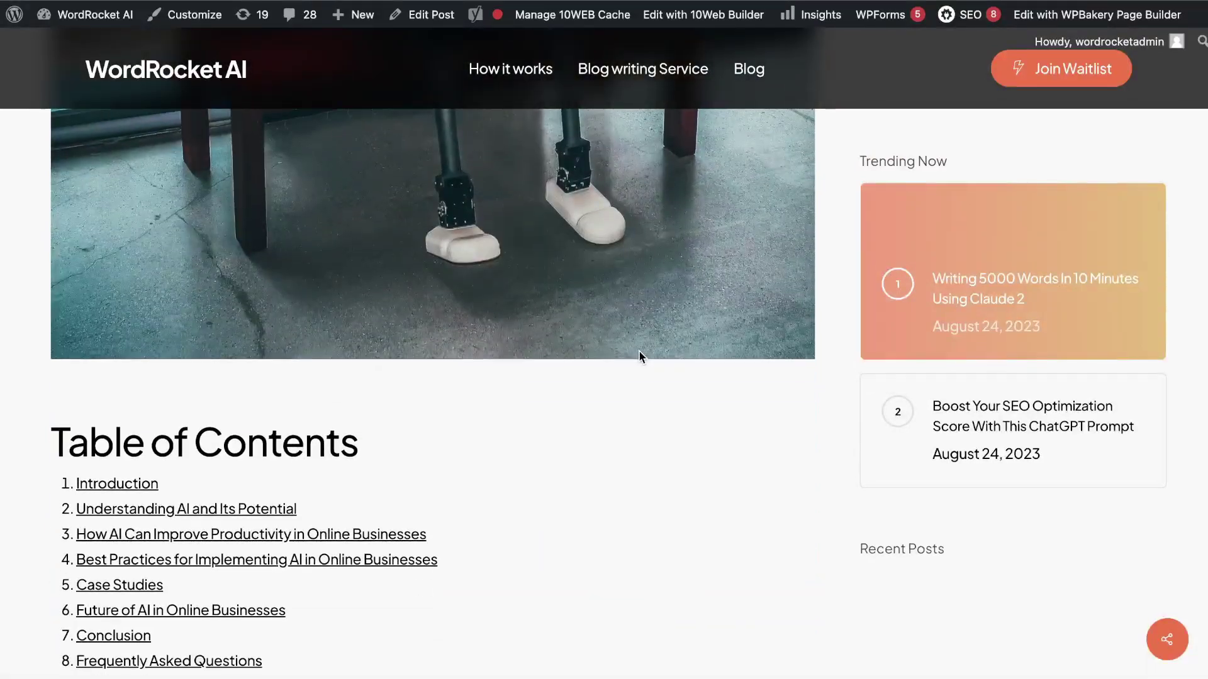
{"action": "scroll", "coordinate": [639, 356], "scroll_direction": "down", "scroll_amount": 10}
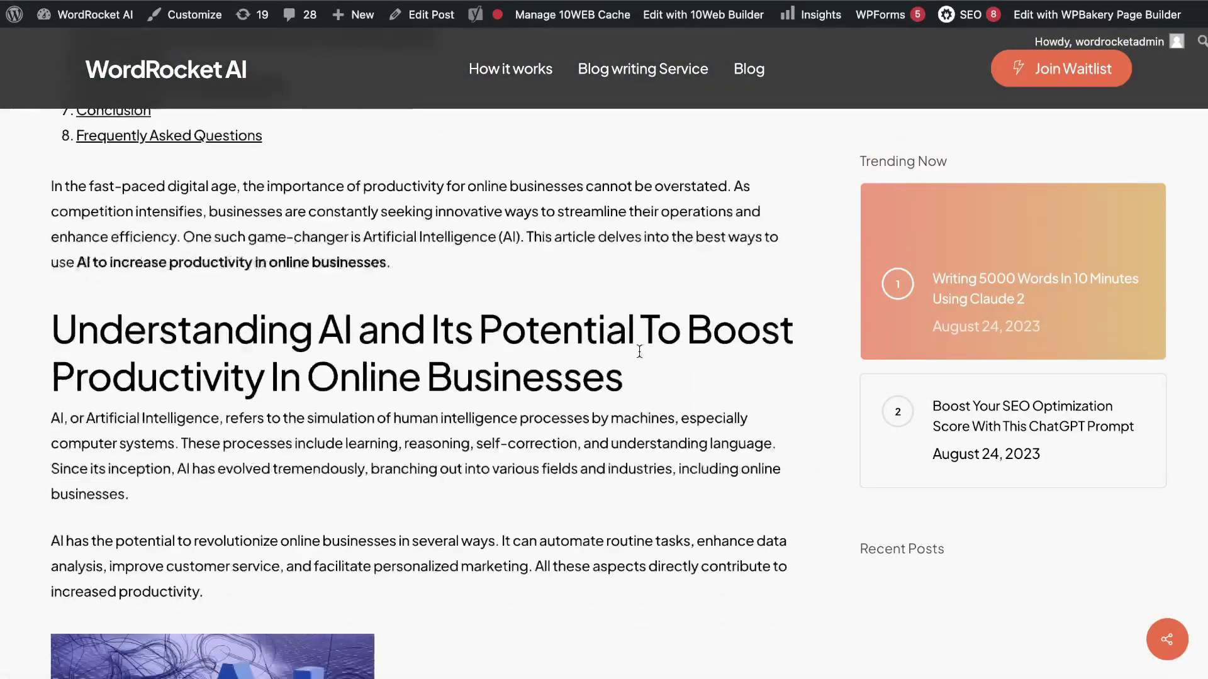
{"action": "scroll", "coordinate": [639, 353], "scroll_direction": "down", "scroll_amount": 8}
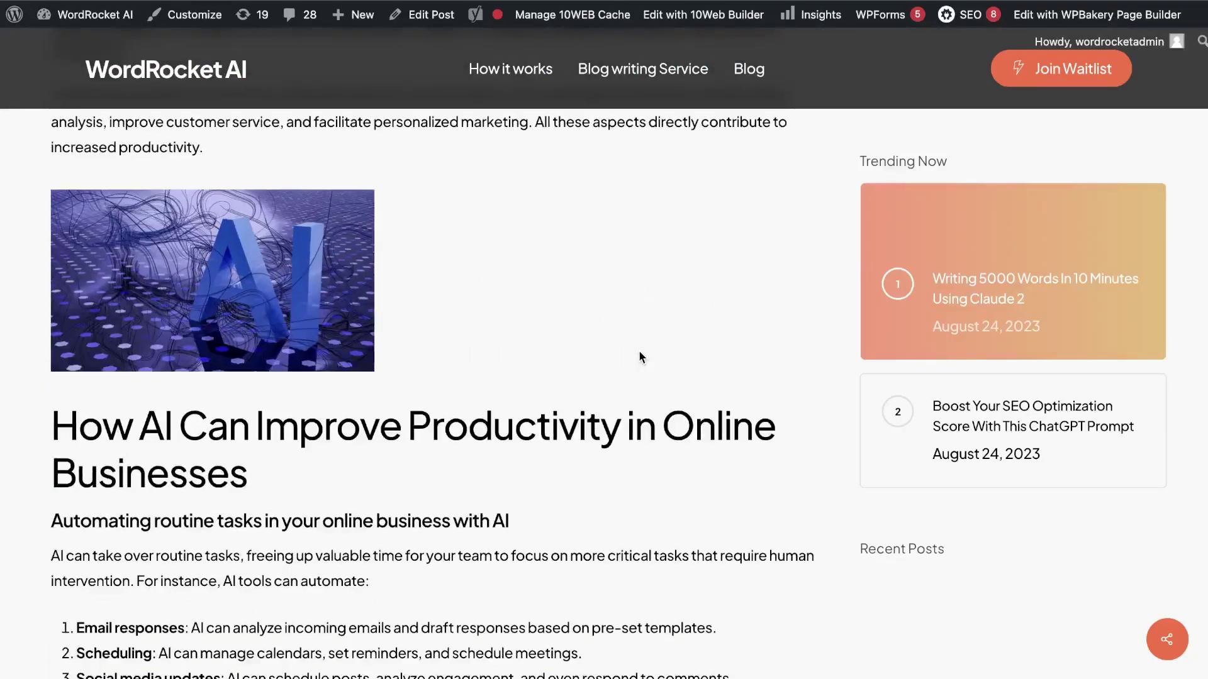
{"action": "scroll", "coordinate": [639, 351], "scroll_direction": "down", "scroll_amount": 12}
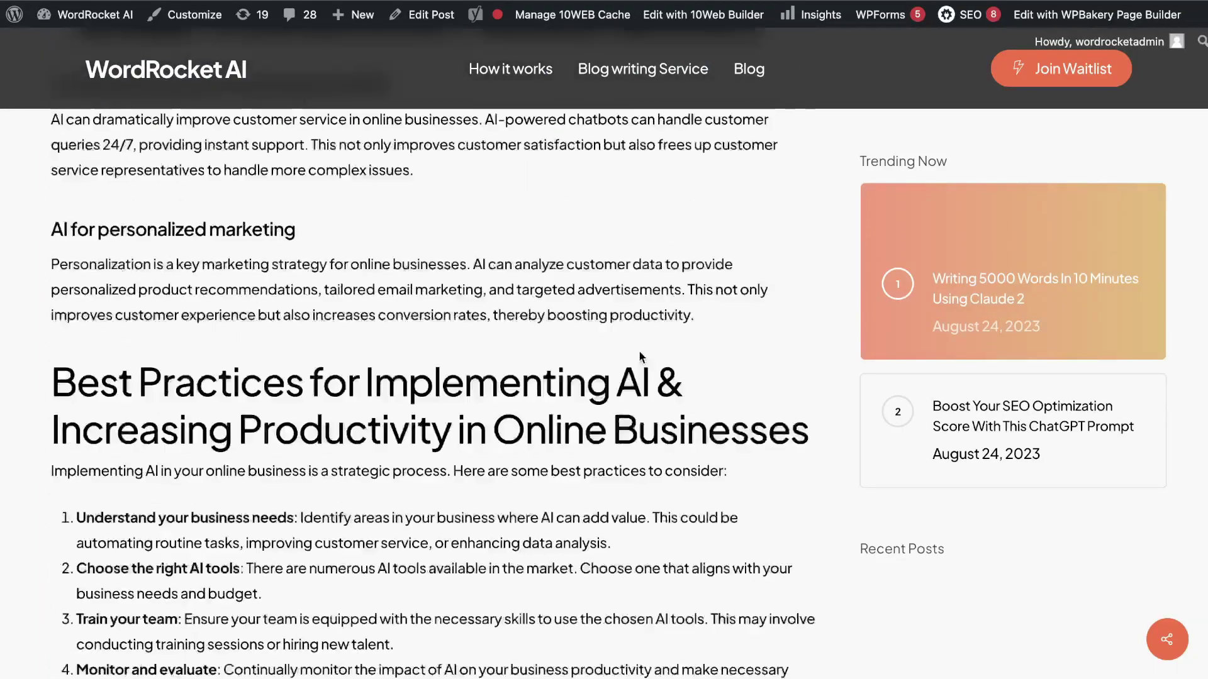
{"action": "scroll", "coordinate": [639, 351], "scroll_direction": "down", "scroll_amount": 3}
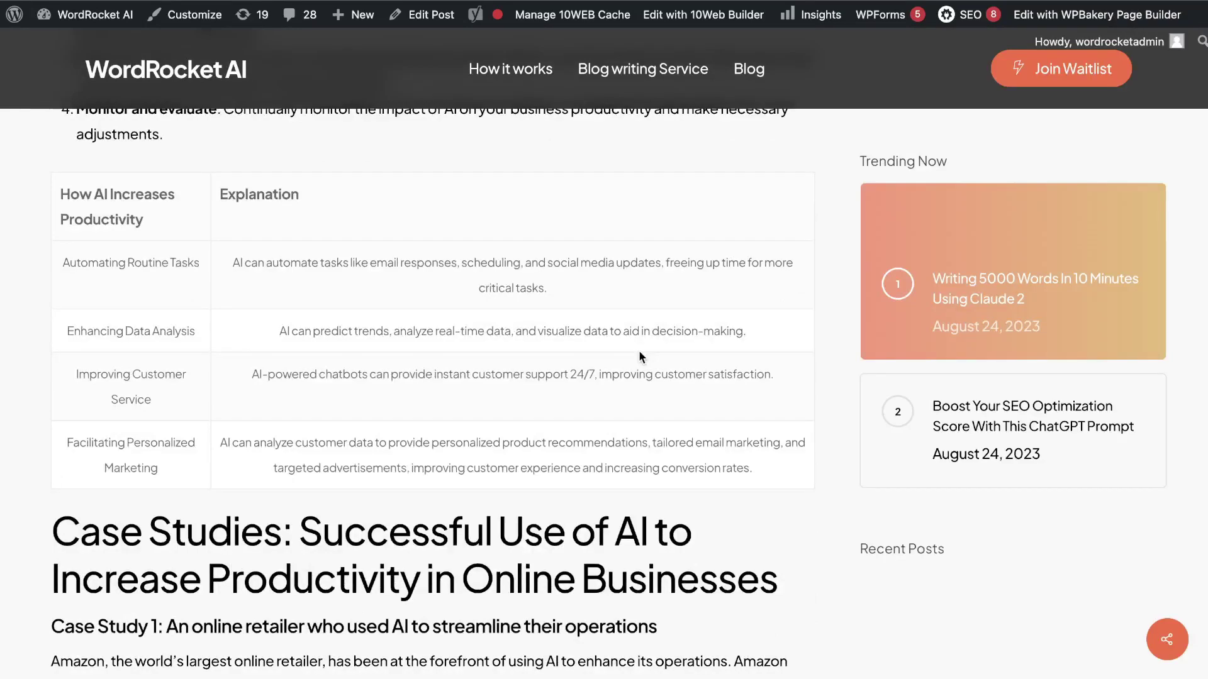
{"action": "scroll", "coordinate": [639, 352], "scroll_direction": "down", "scroll_amount": 12}
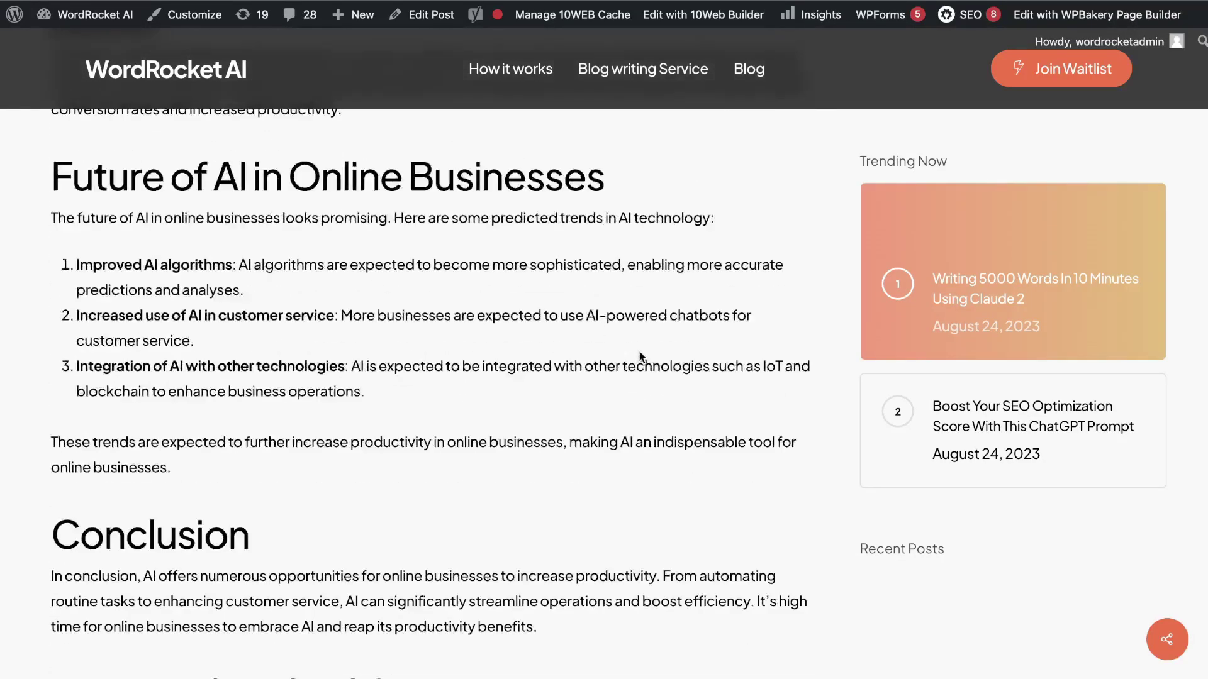
Check the rest of the article page, including the conclusion, the Frequently Asked Questions, the table and the case studies
{"action": "scroll", "coordinate": [639, 357], "scroll_direction": "down", "scroll_amount": 3}
{"action": "scroll", "coordinate": [639, 357], "scroll_direction": "down", "scroll_amount": 4}
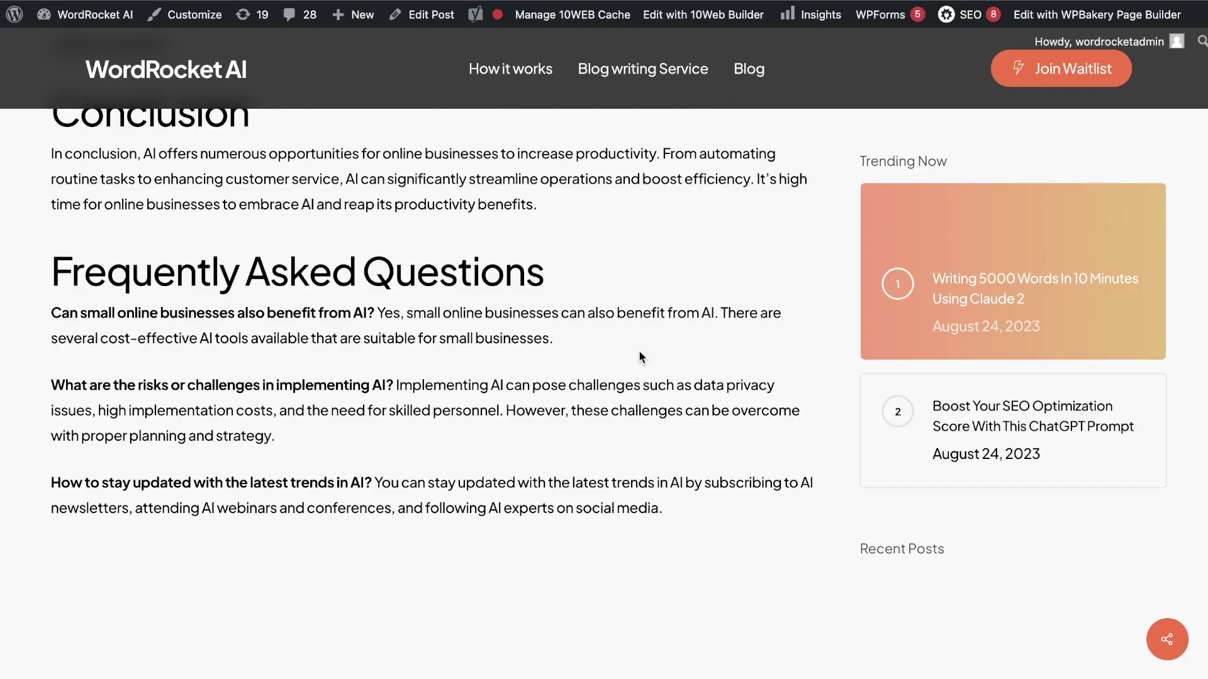
{"action": "scroll", "coordinate": [639, 356], "scroll_direction": "up", "scroll_amount": 20}
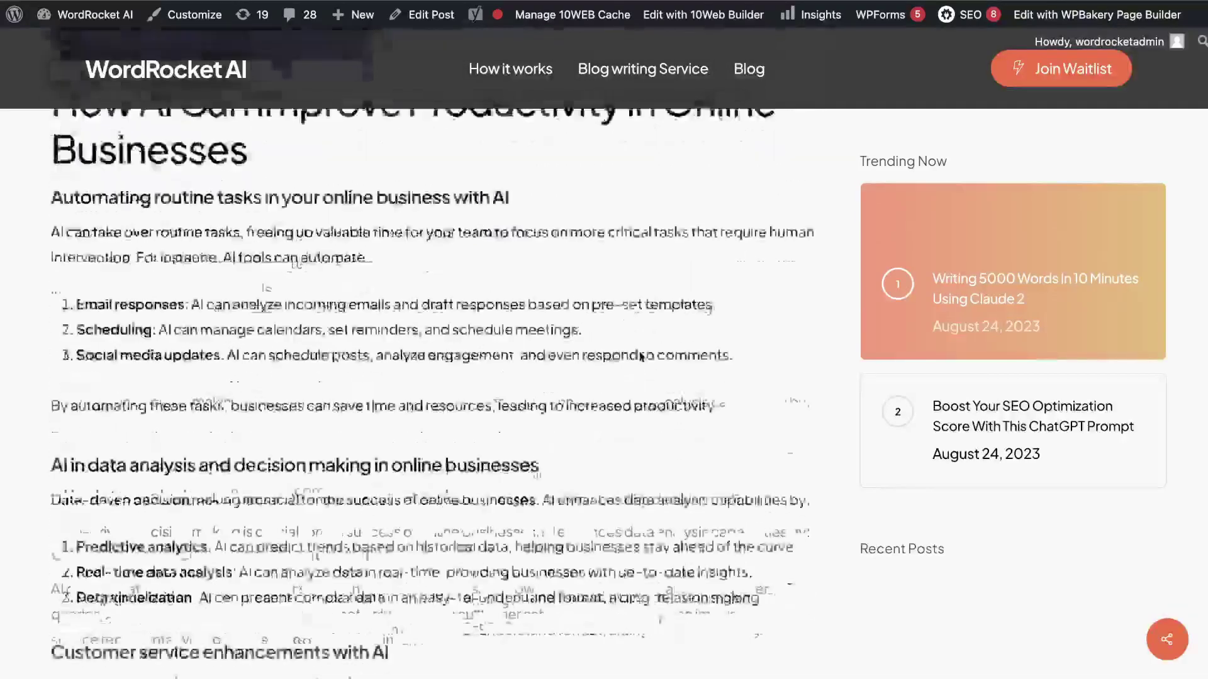
{"action": "scroll", "coordinate": [641, 356], "scroll_direction": "down", "scroll_amount": 17}
{"action": "scroll", "coordinate": [429, 447], "scroll_direction": "down", "scroll_amount": 4}
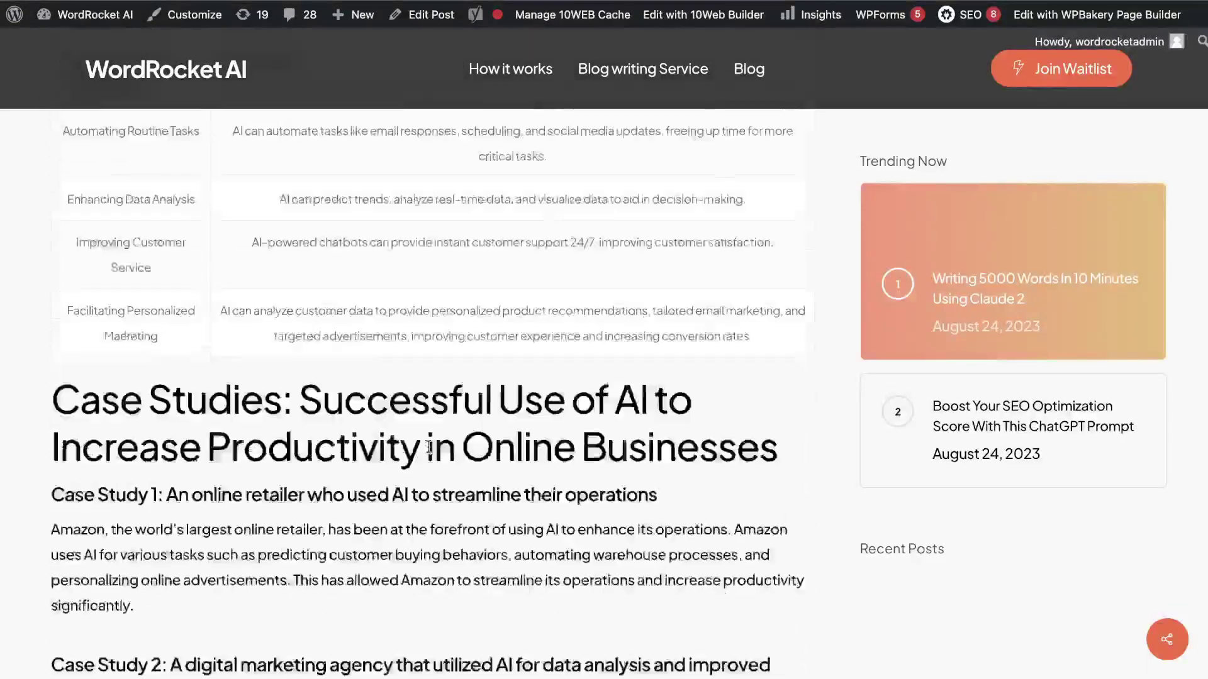
{"action": "scroll", "coordinate": [429, 446], "scroll_direction": "down", "scroll_amount": 5}
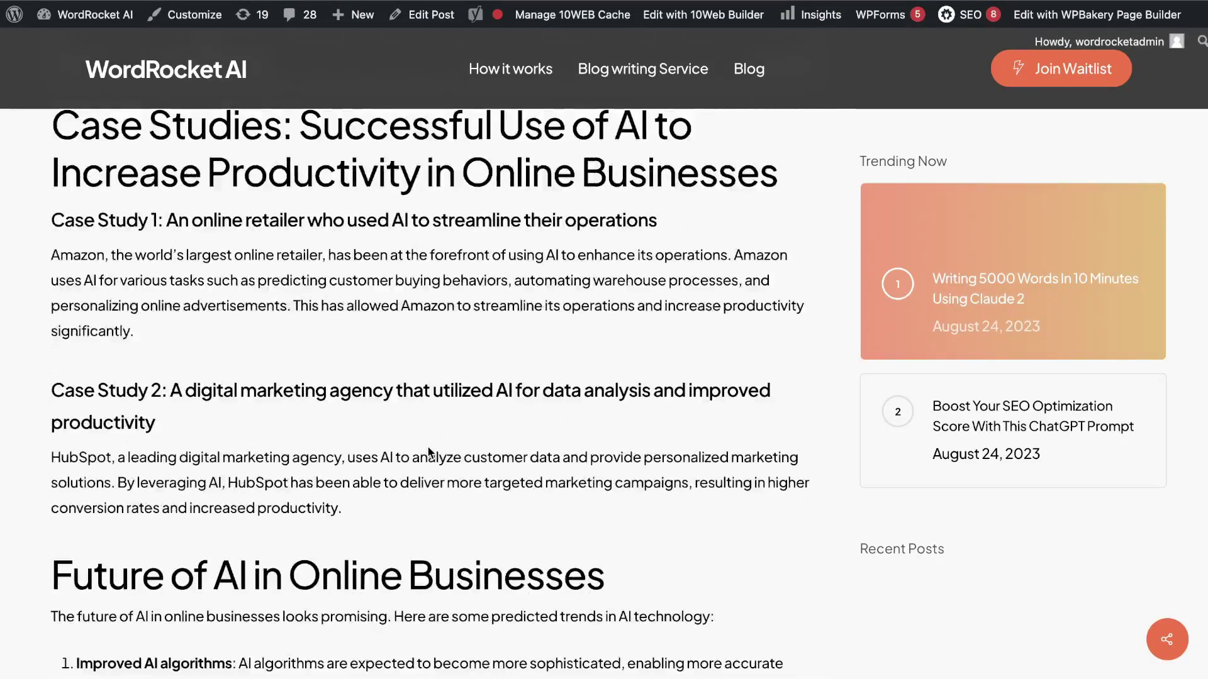
{"action": "scroll", "coordinate": [429, 450], "scroll_direction": "down", "scroll_amount": 20}
Recheck the article's opening, from the title and SEO category through the robot featured image to the table of contents and introduction
{"action": "scroll", "coordinate": [429, 450], "scroll_direction": "up", "scroll_amount": 6}
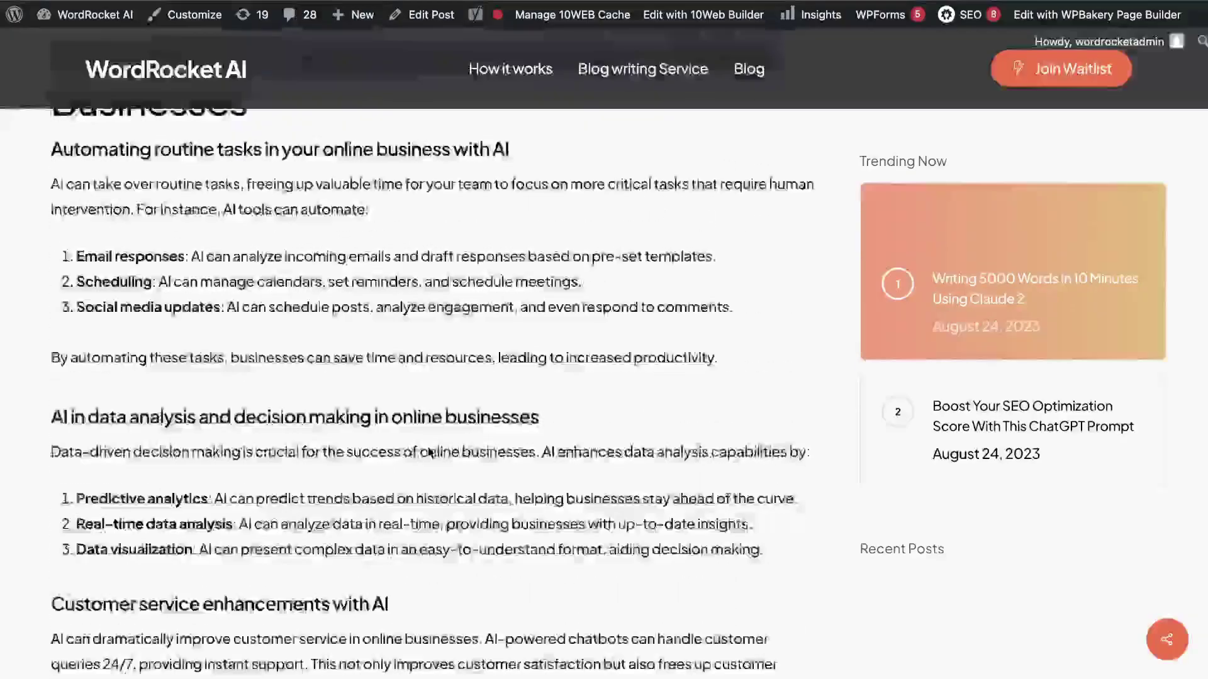
{"action": "scroll", "coordinate": [429, 451], "scroll_direction": "up", "scroll_amount": 20}
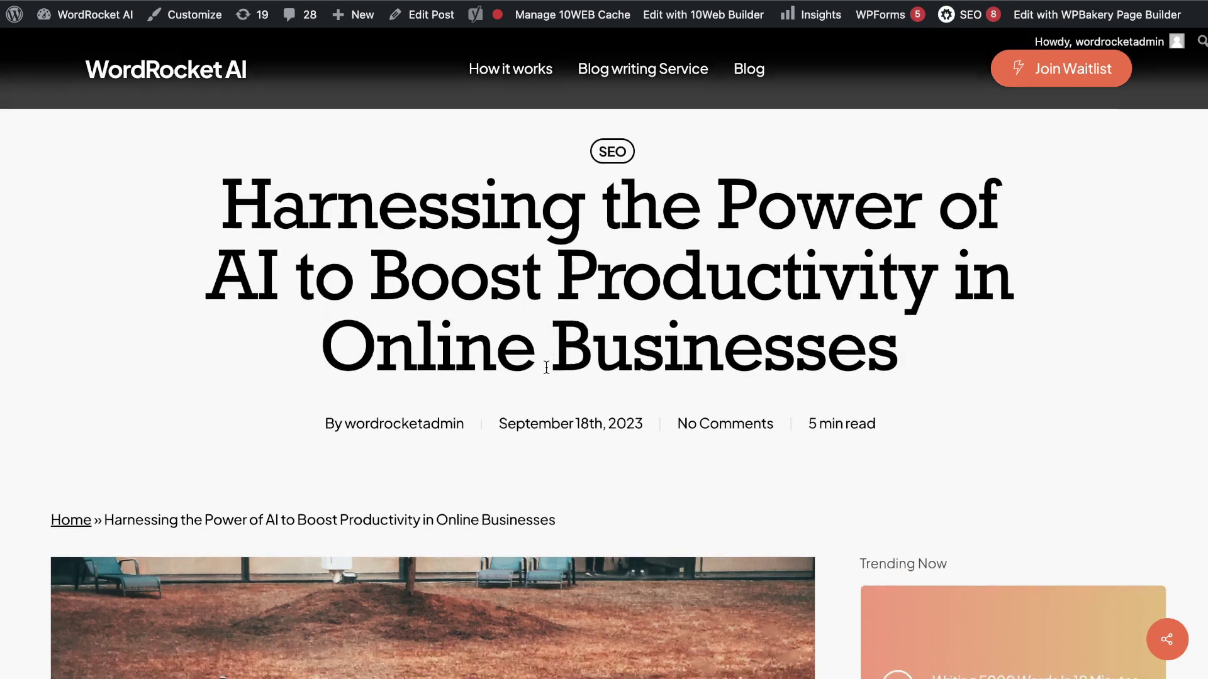
{"action": "scroll", "coordinate": [546, 370], "scroll_direction": "down", "scroll_amount": 4}
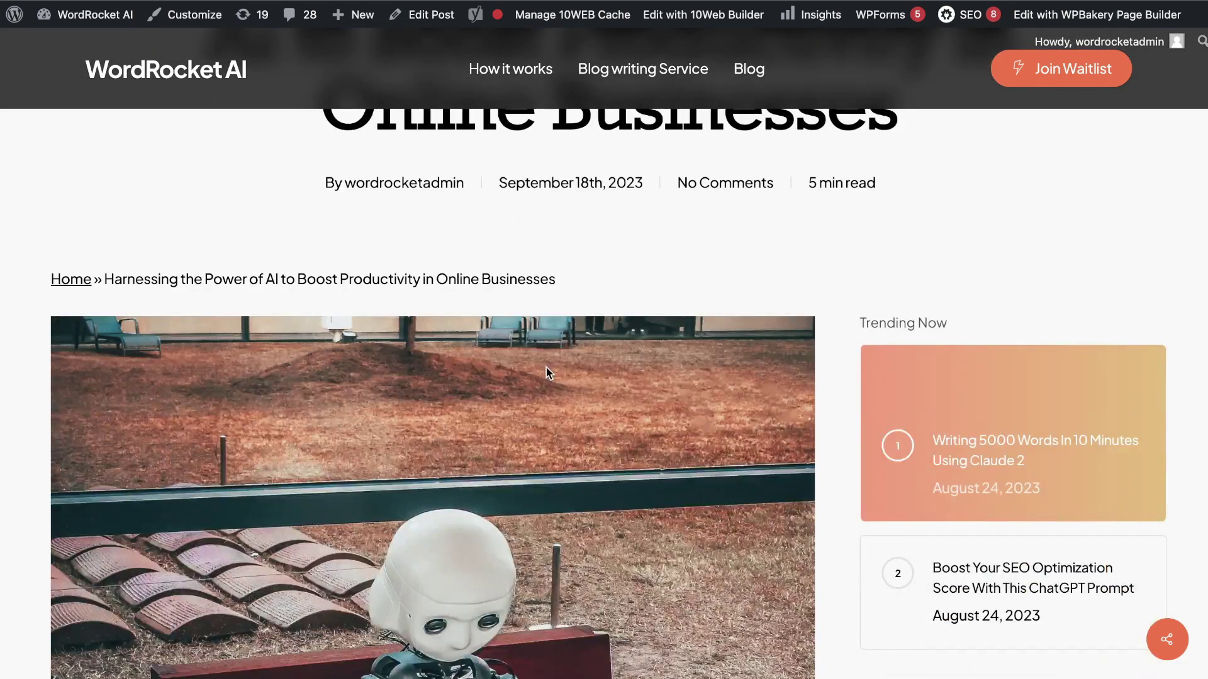
{"action": "scroll", "coordinate": [546, 371], "scroll_direction": "down", "scroll_amount": 7}
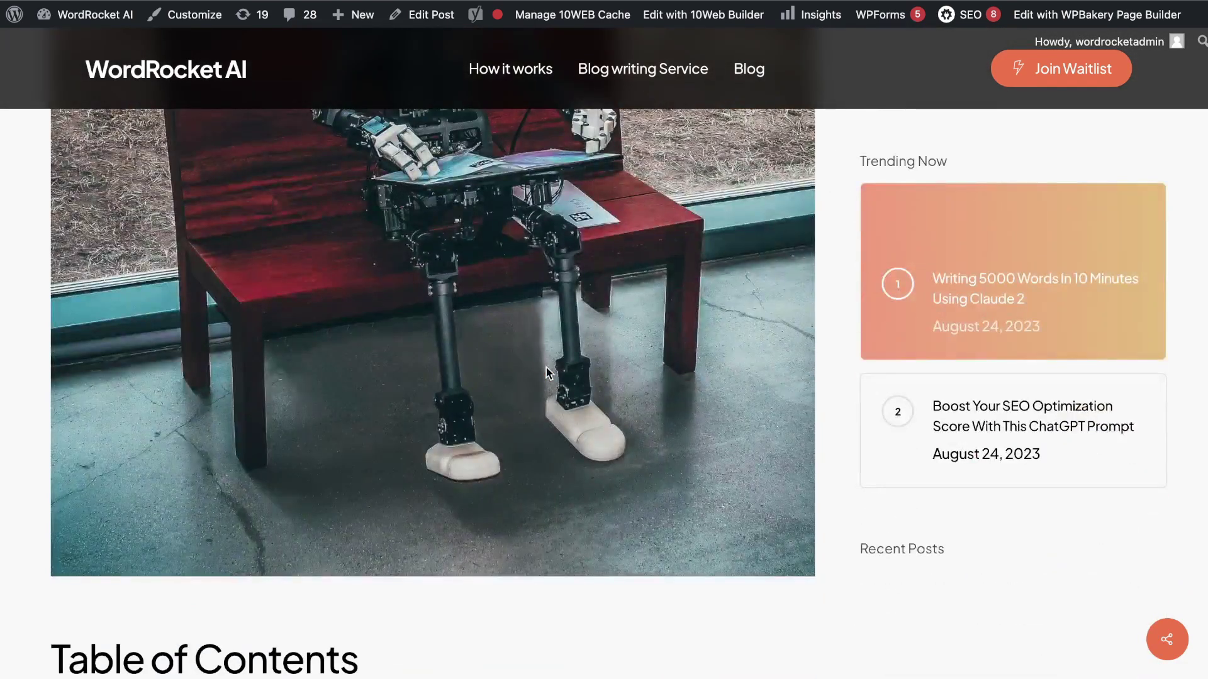
{"action": "scroll", "coordinate": [546, 371], "scroll_direction": "down", "scroll_amount": 2}
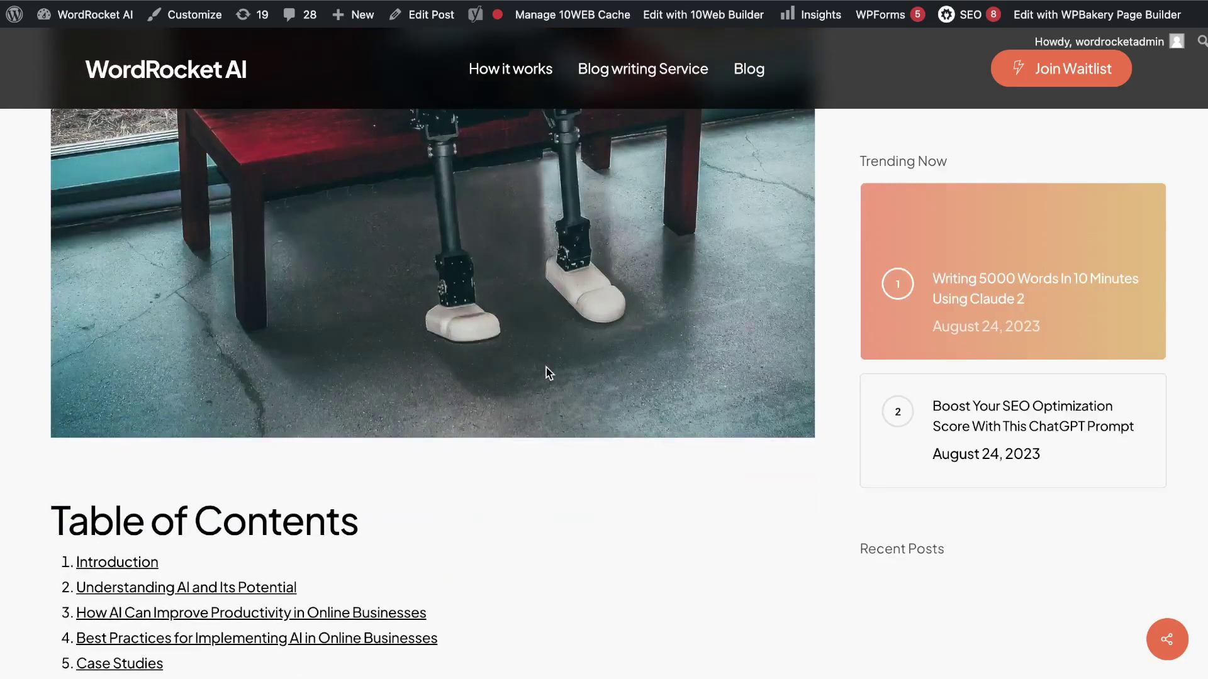
{"action": "scroll", "coordinate": [546, 372], "scroll_direction": "down", "scroll_amount": 5}
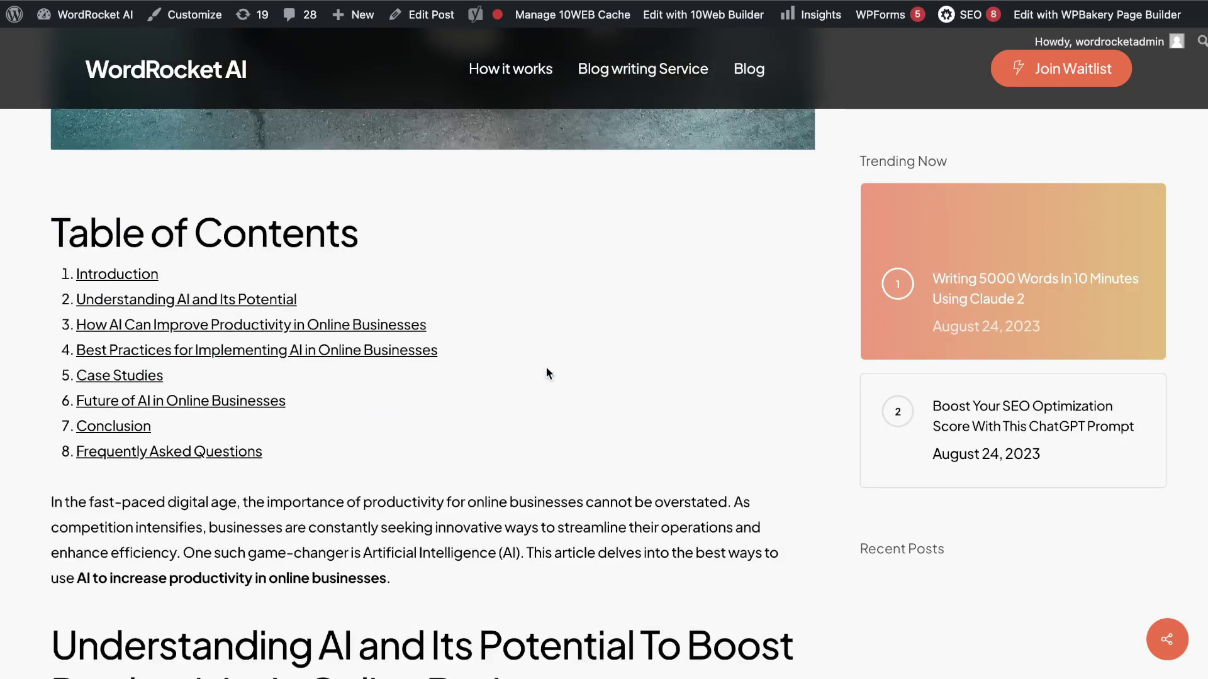